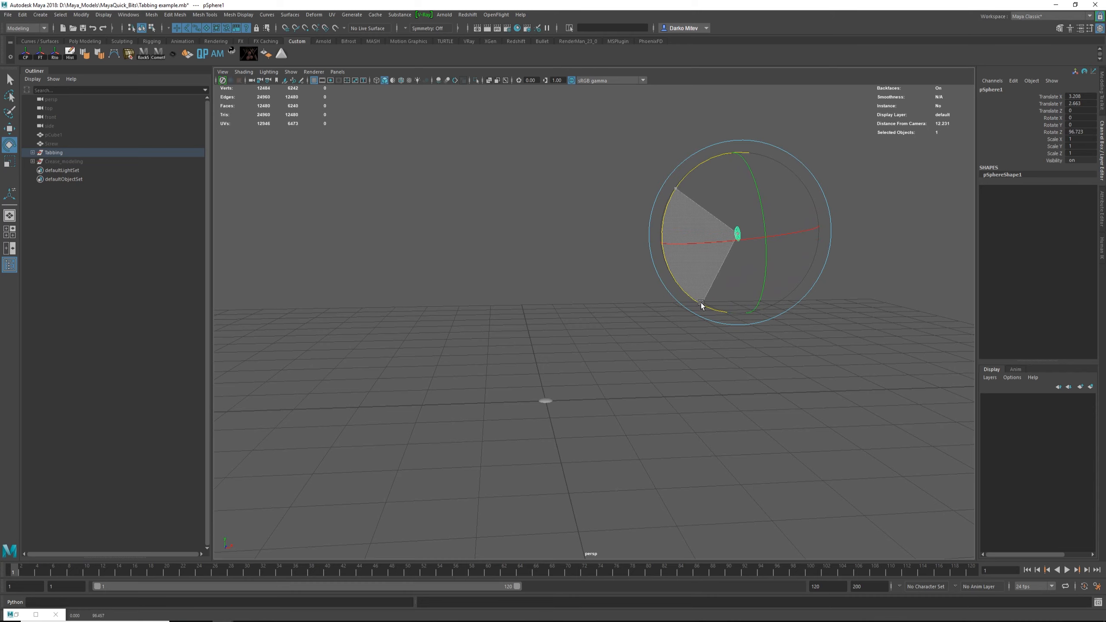
- Rotate the raised disc to about 91.5 degrees around Z, switch to the Move tool and clear the selection
left_click(724, 269)
key("w")
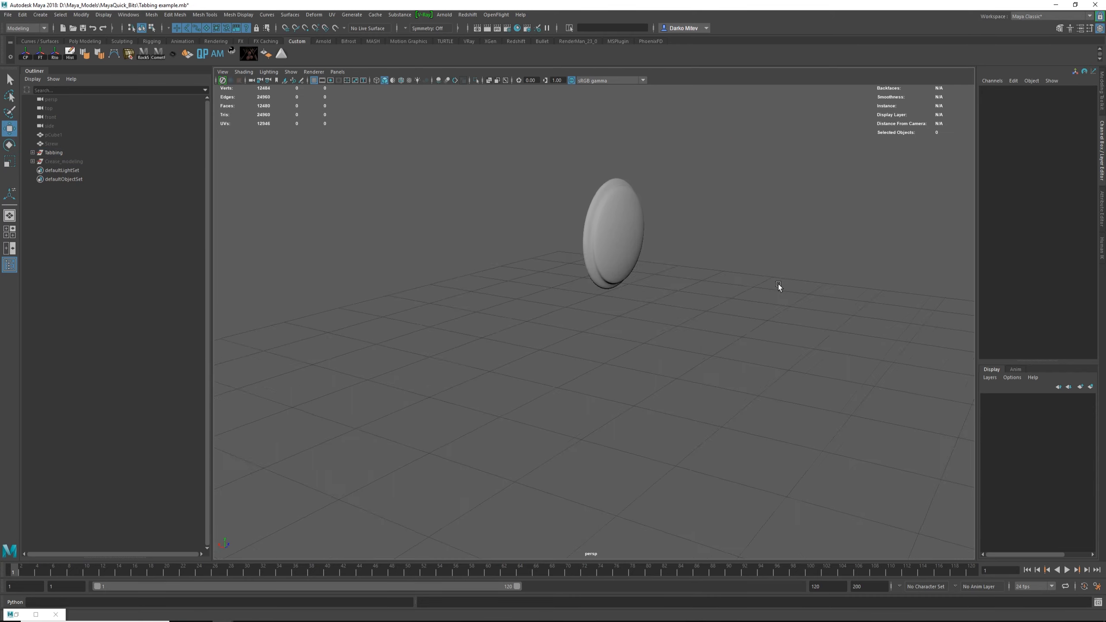
right_click_drag(652, 227, 602, 249, "alt")
middle_click_drag(602, 249, 707, 151, "alt")
left_click_drag(496, 327, 653, 397)
left_click(741, 169)
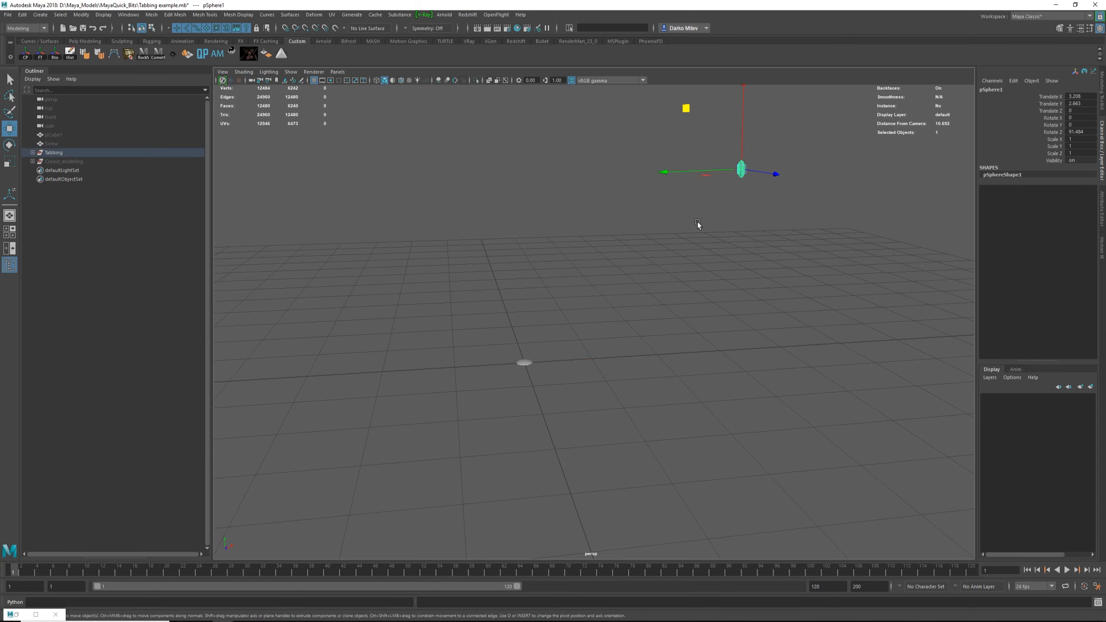
left_click_drag(698, 221, 795, 243, "alt")
left_click(800, 243)
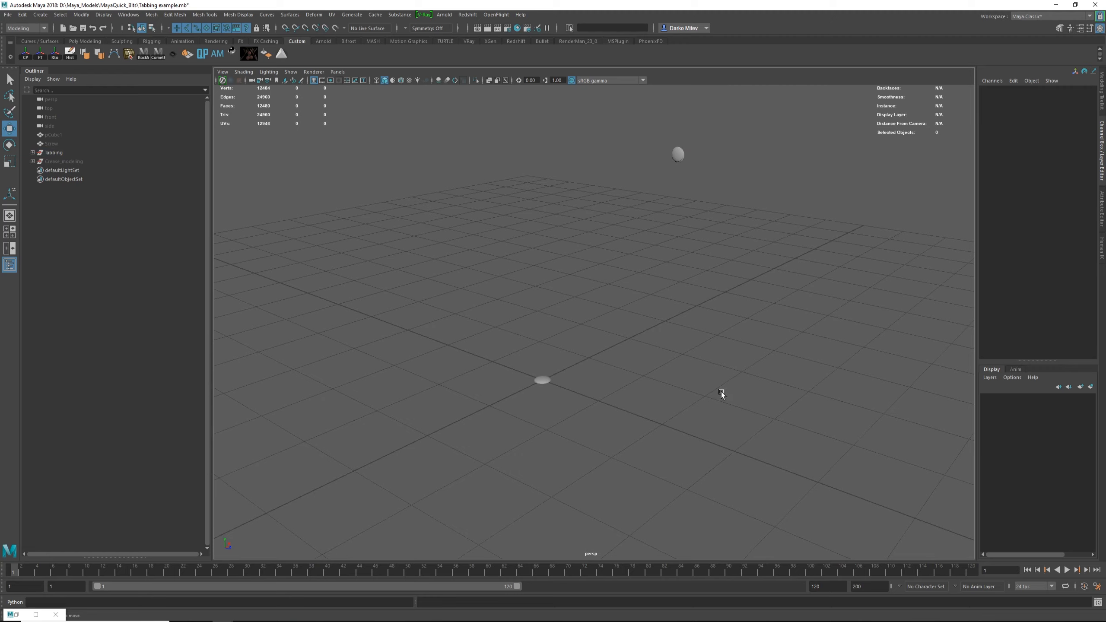
- Compare the translate and rotate values of the flat disc at the origin with those of the raised, rotated disc
left_click_drag(563, 327, 512, 442)
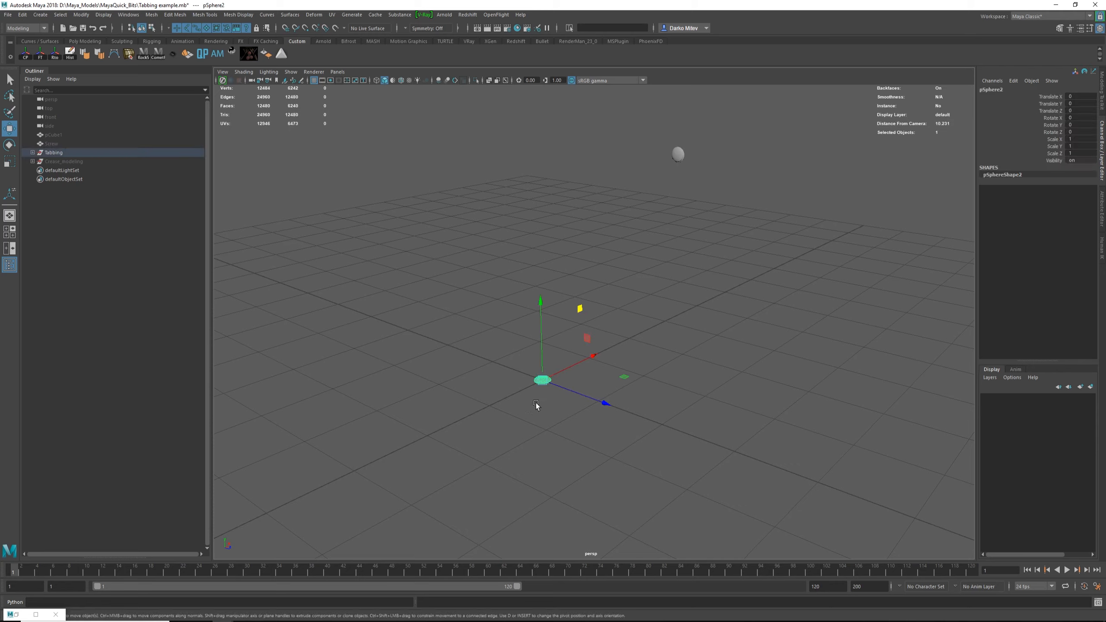
left_click(678, 154)
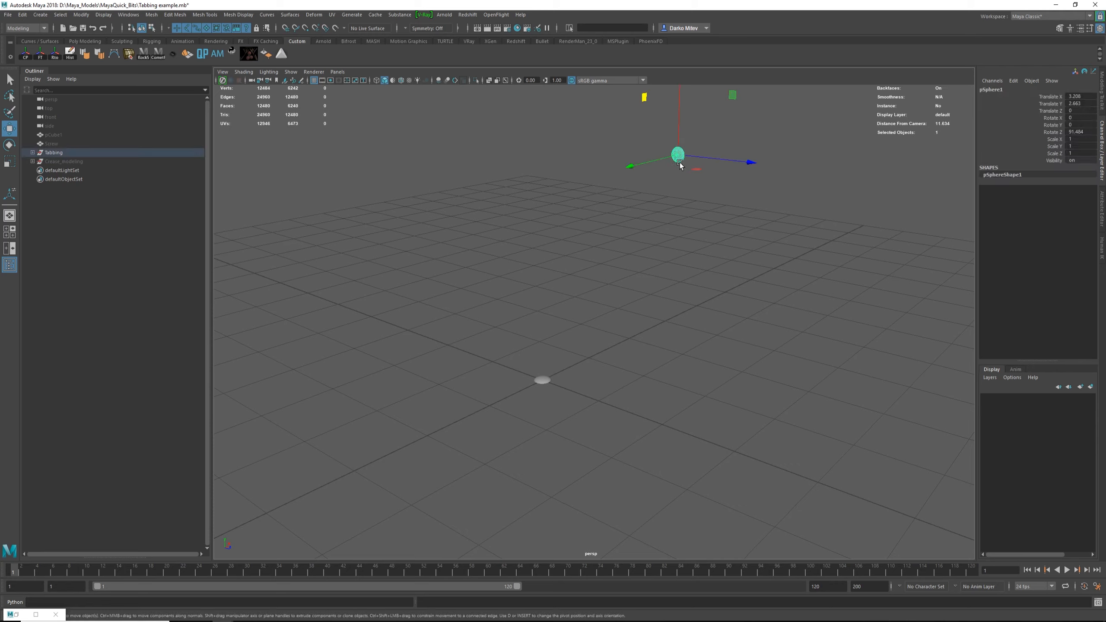
left_click(619, 224)
left_click(678, 153)
left_click_drag(513, 333, 612, 419)
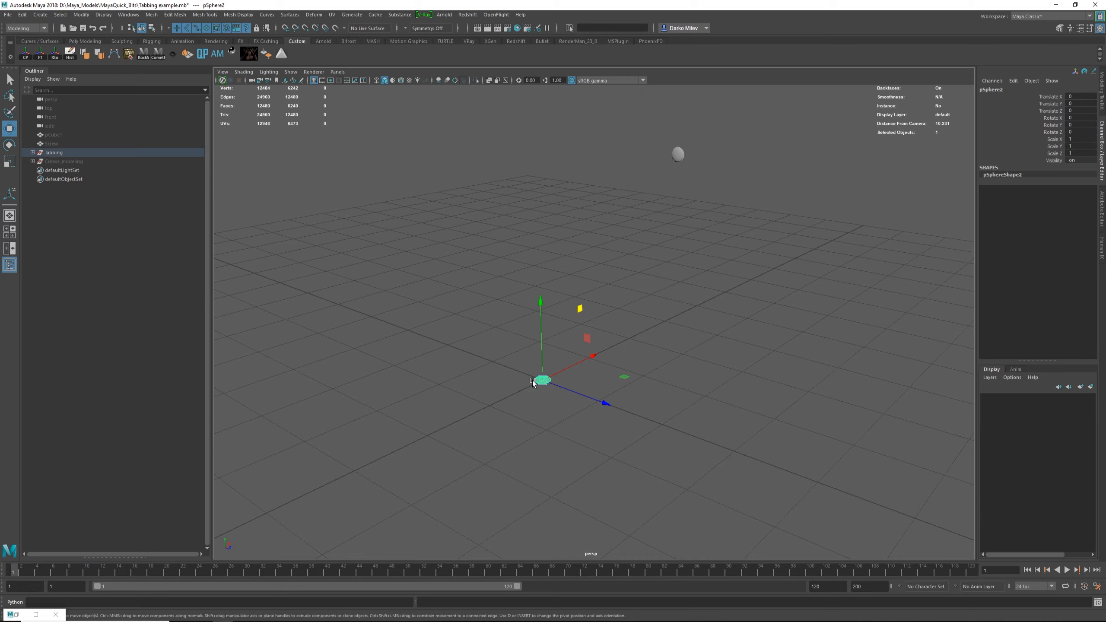
left_click(678, 154)
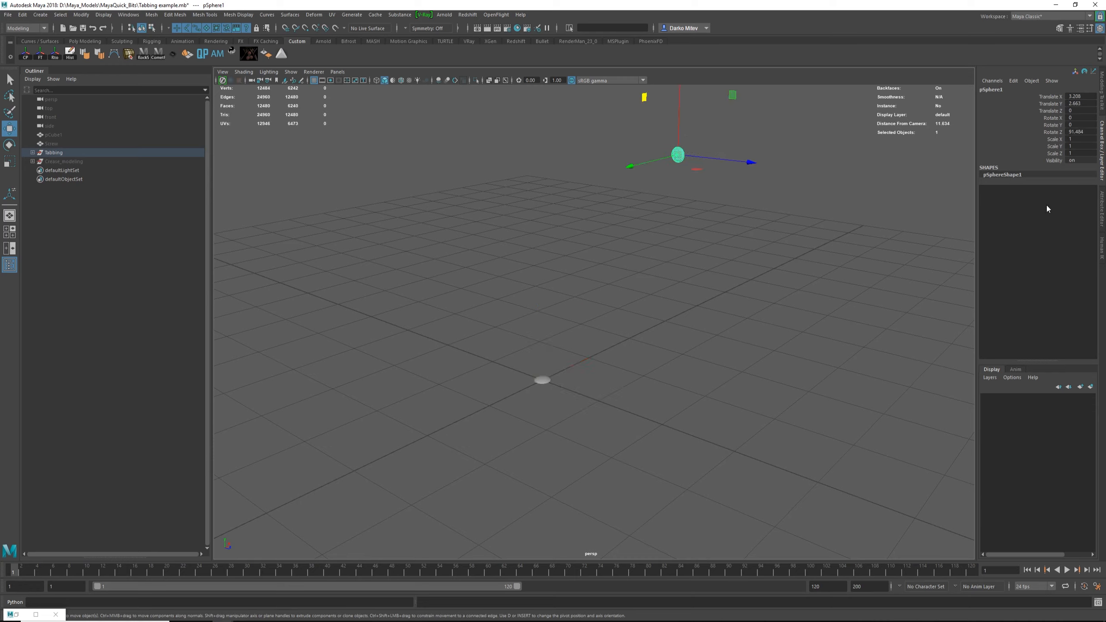
left_click_drag(475, 347, 601, 447)
left_click_drag(544, 266, 657, 262, "alt")
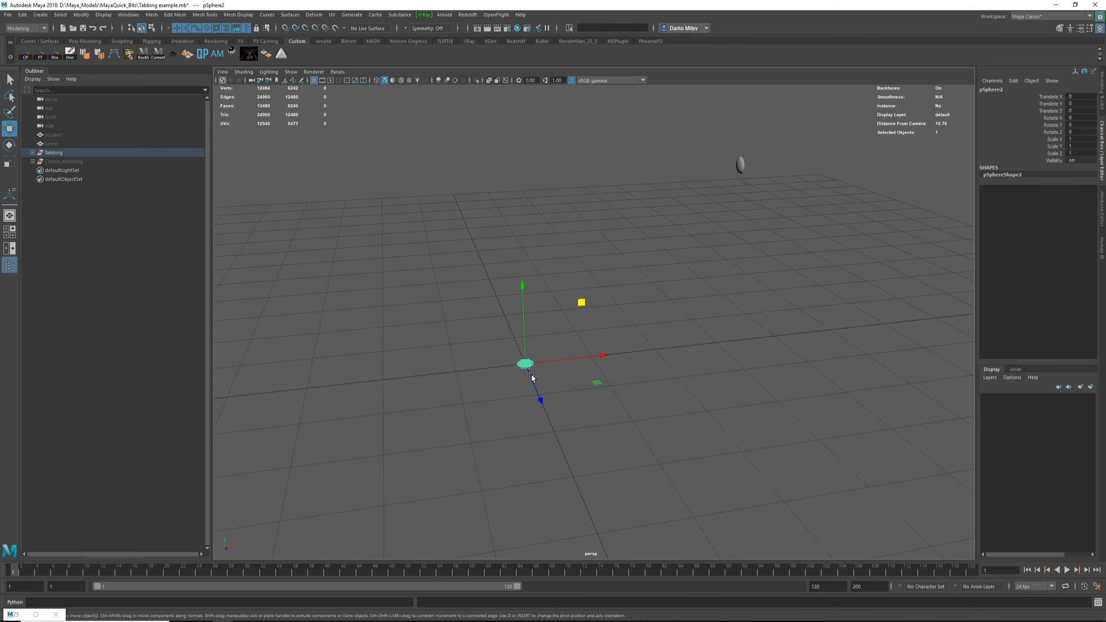
- Frame the flat disc at the origin and examine its placement relative to the raised disc
right_click_drag(469, 366, 522, 399, "alt")
left_click_drag(522, 399, 532, 358, "alt")
left_click(757, 110)
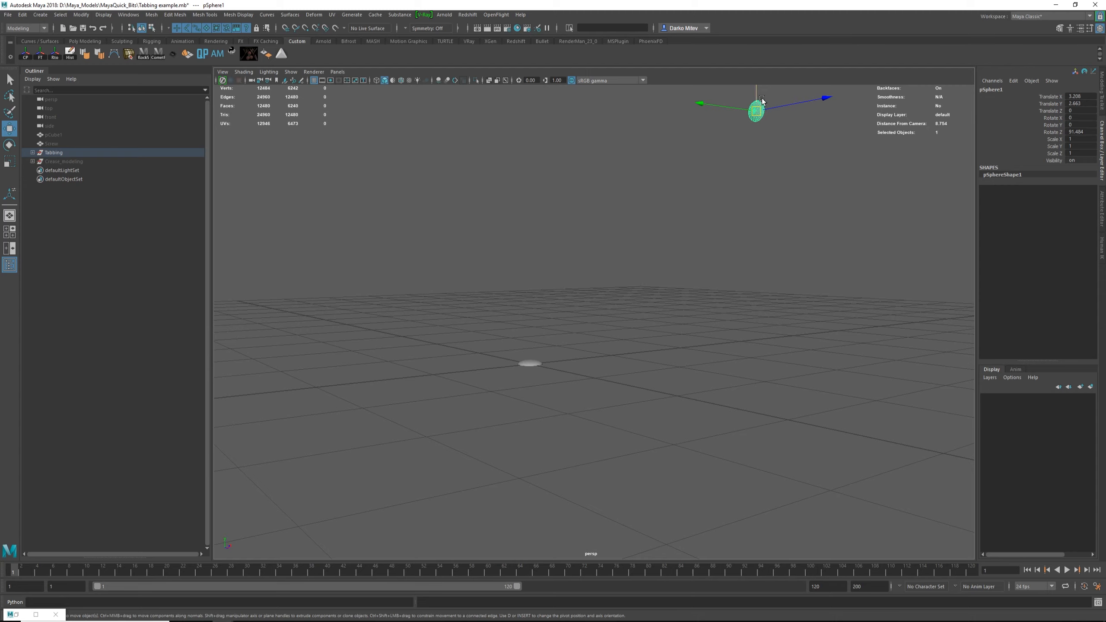
left_click(557, 358)
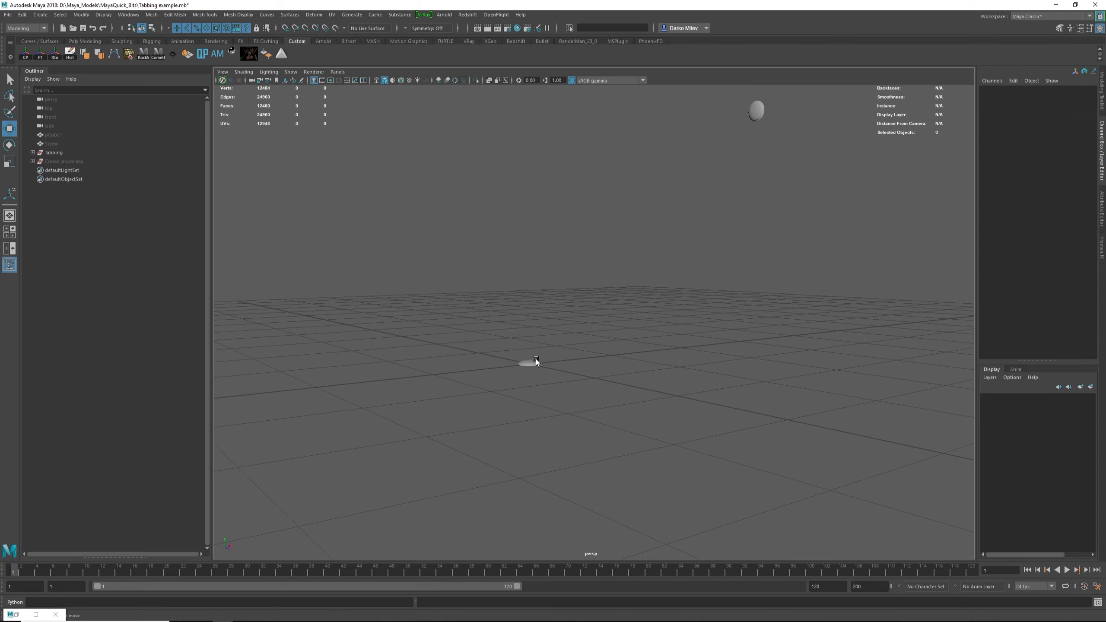
left_click(536, 362)
left_click_drag(547, 350, 500, 402)
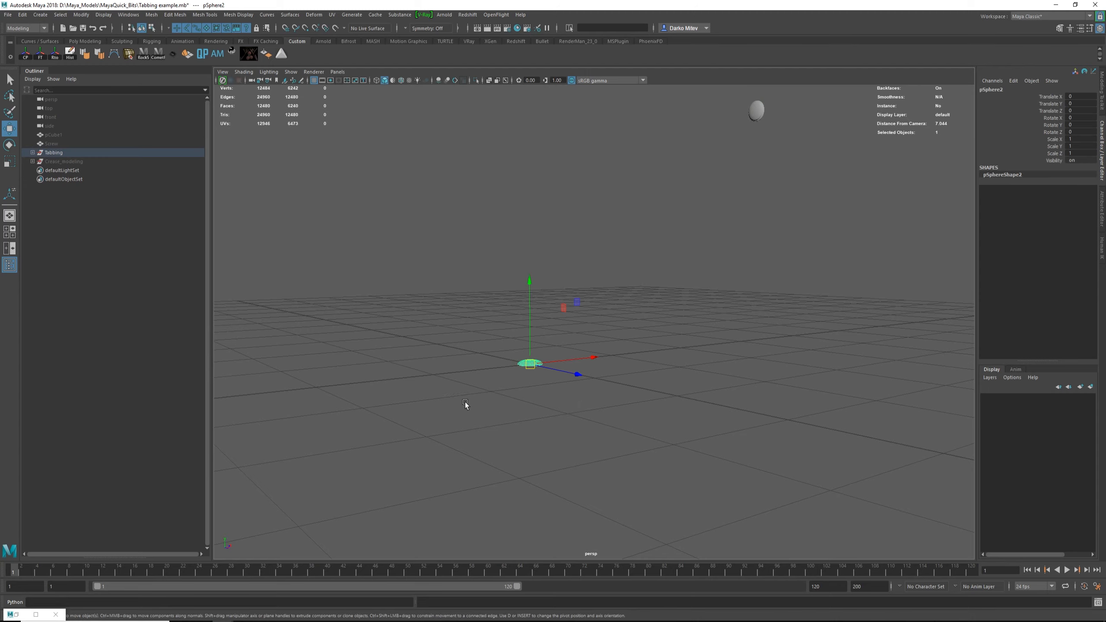
key("f")
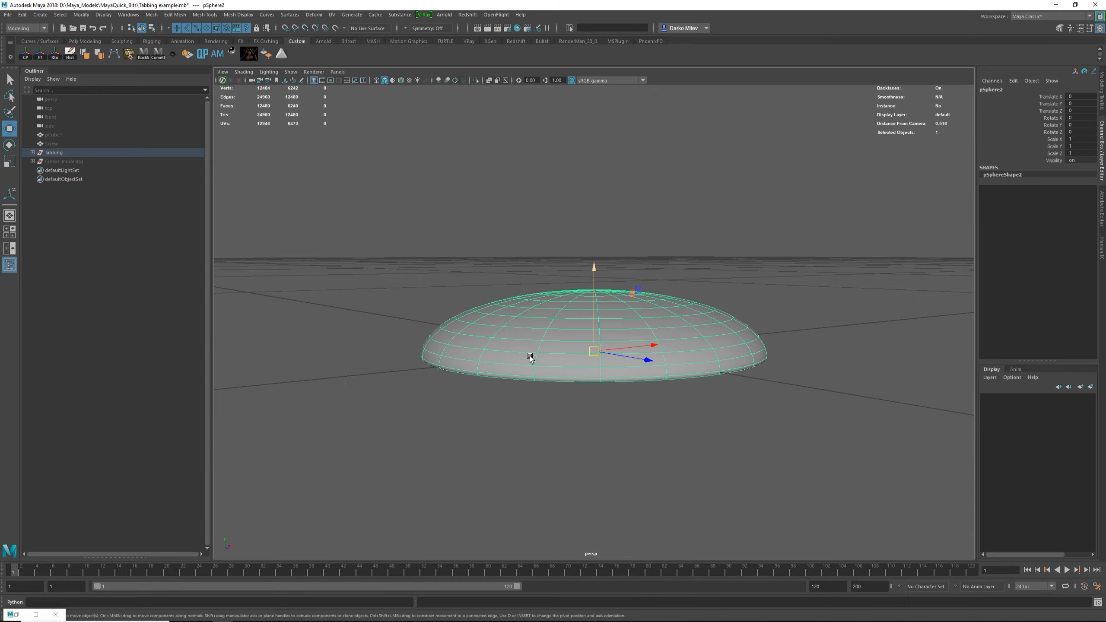
left_click_drag(547, 348, 650, 248, "alt")
scroll(563, 379, "down", 5)
scroll(662, 292, "up", 3)
scroll(644, 377, "down", 2)
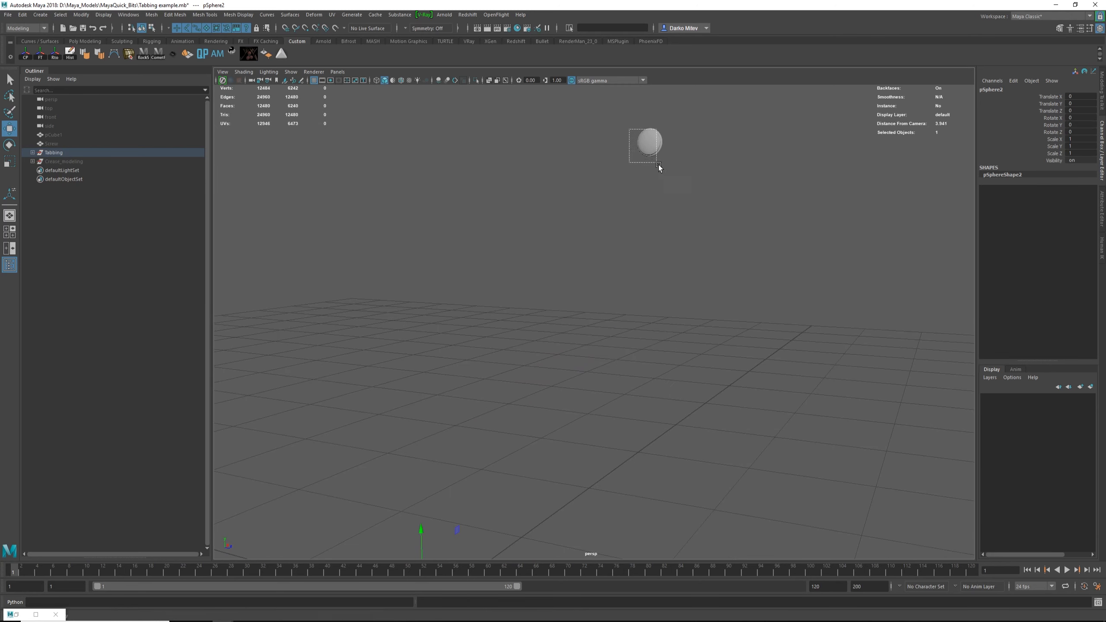
- Duplicate the raised disc in place
scroll(662, 184, "up", 5)
left_click(663, 183)
scroll(714, 251, "down", 5)
left_click_drag(718, 255, 696, 228, "alt")
left_click(695, 227)
left_click(600, 260)
scroll(604, 287, "down", 6)
middle_click_drag(560, 334, 723, 257, "alt")
scroll(560, 260, "down", 4)
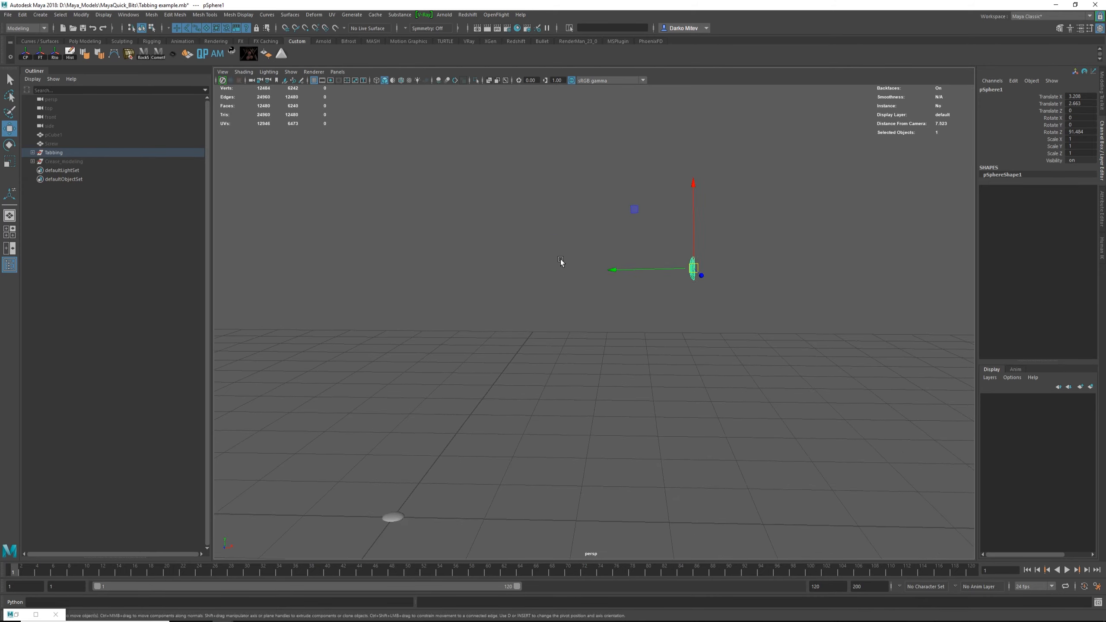
left_click_drag(560, 260, 666, 288, "alt")
middle_click_drag(583, 367, 649, 258, "alt")
scroll(649, 261, "up", 4)
left_click_drag(716, 384, 645, 372, "alt")
middle_click_drag(649, 343, 652, 382, "alt")
key("ctrl+d")
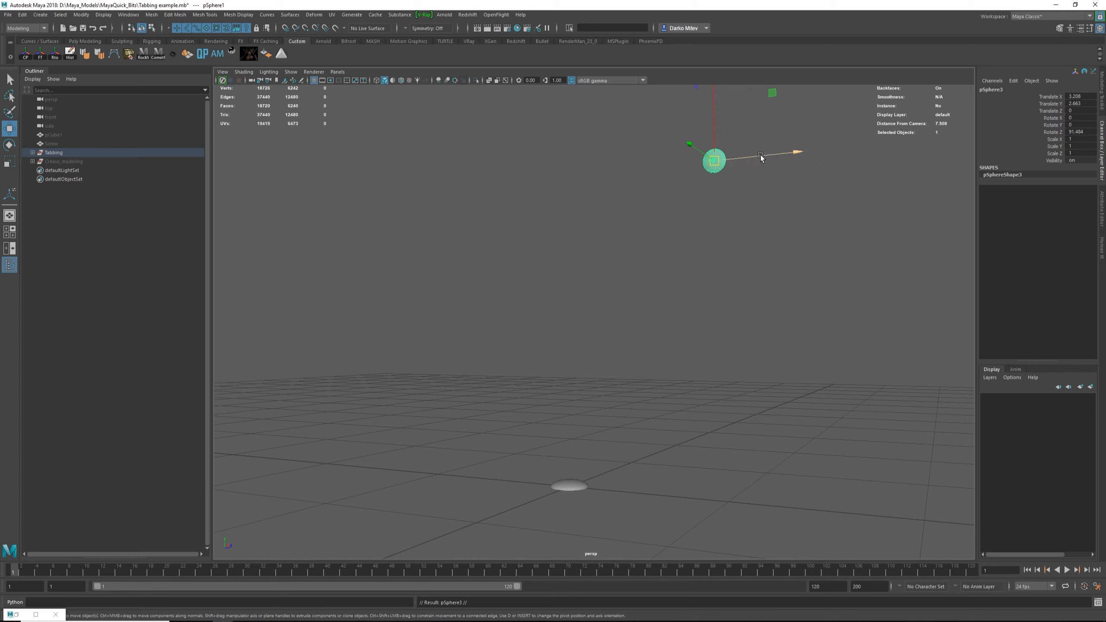
- Move the copy to about -0.96 on Translate Z and repeat the duplication with the same offset for a third raised disc
left_click_drag(760, 159, 664, 149)
key("shift+d")
left_click_drag(788, 135, 420, 206)
left_click_drag(666, 155, 391, 244)
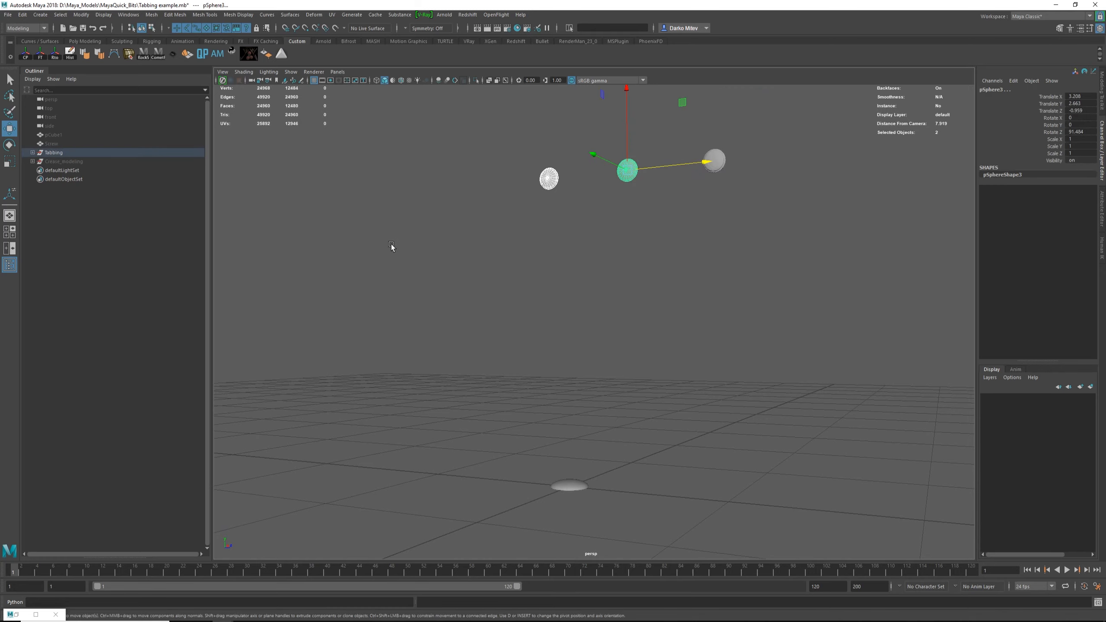
- Select the origin disc, add the original raised disc last, and apply its transforms to both: Translate 3.208, 2.663, 0 and Rotate Z 91.484
left_click_drag(538, 478, 614, 539)
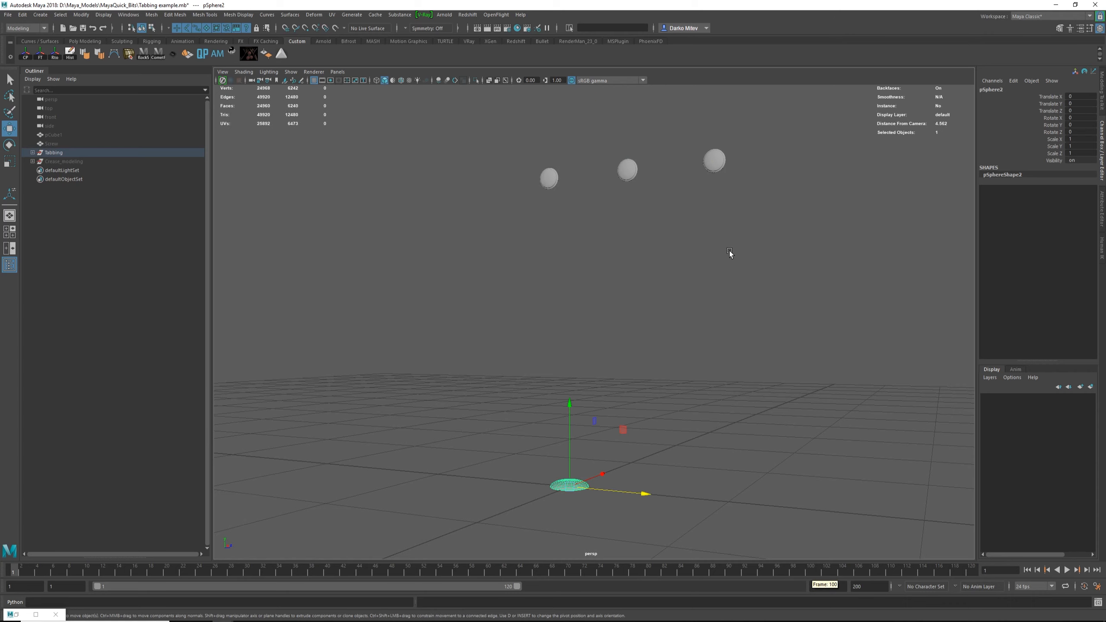
left_click_drag(680, 305, 622, 403, "alt")
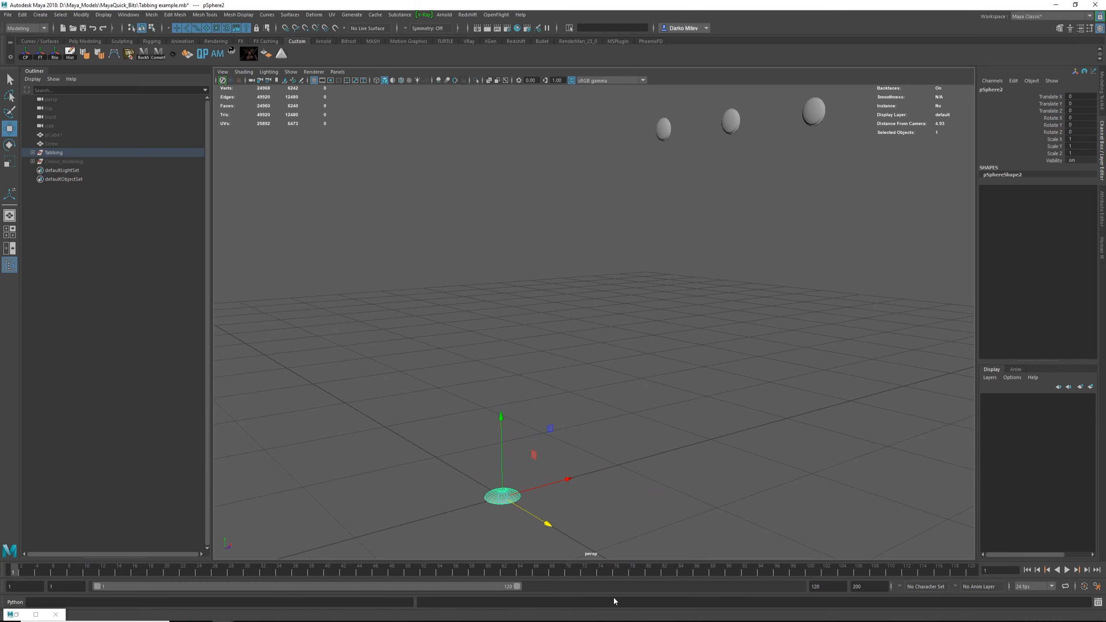
mouse_move(503, 489)
left_mouse_down("alt")
mouse_move(480, 502)
mouse_move(490, 491)
left_mouse_up("alt")
left_click(830, 115, "shift")
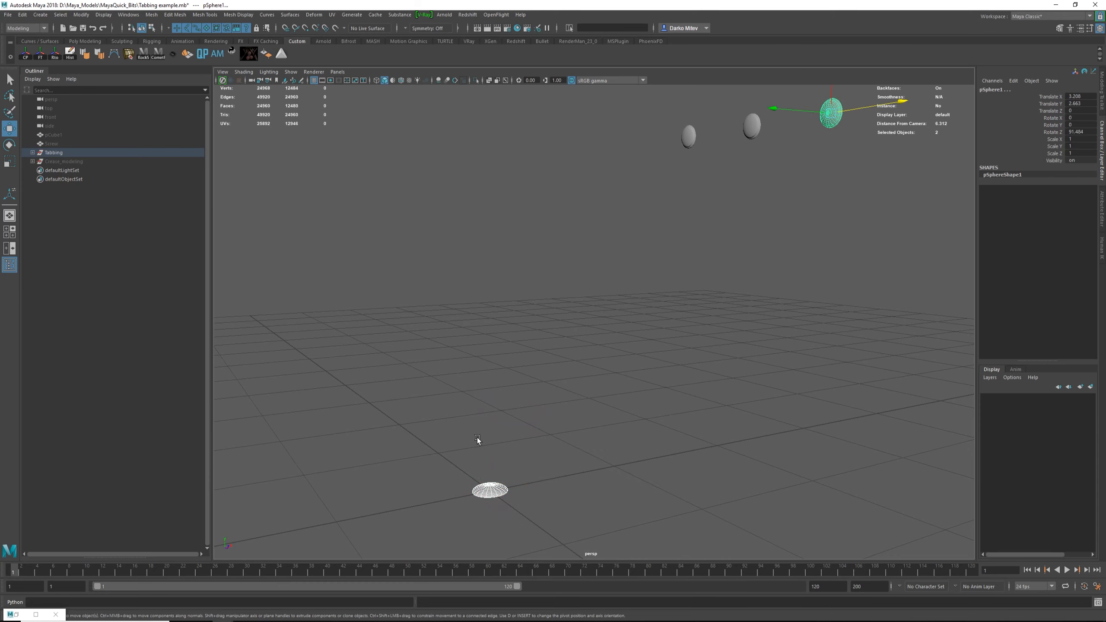
left_click(488, 487)
left_click(830, 114, "shift")
left_click_drag(809, 156, 794, 184, "alt")
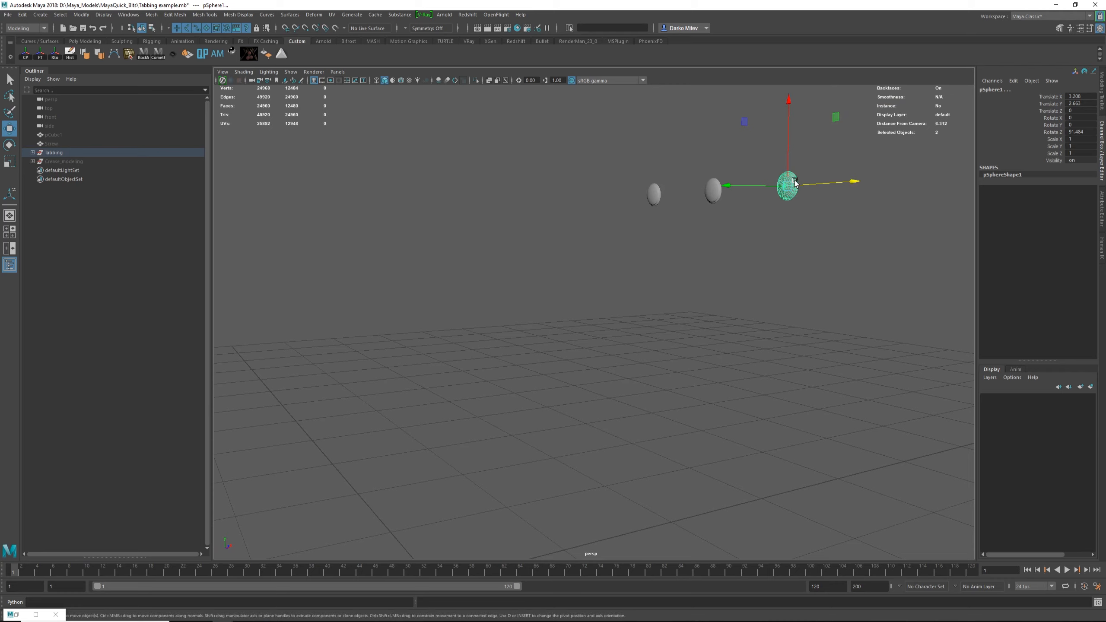
double_click(1080, 103)
double_click(1090, 97)
key("Tab")
key("Tab")
key("Tab")
key("Tab")
key("Tab")
key("Tab")
key("Tab")
key("Return")
- Examine the two overlapping discs from several sides and check the relocated disc's transform values
key("f")
scroll(795, 272, "down", 3)
left_click_drag(795, 272, 705, 369, "alt")
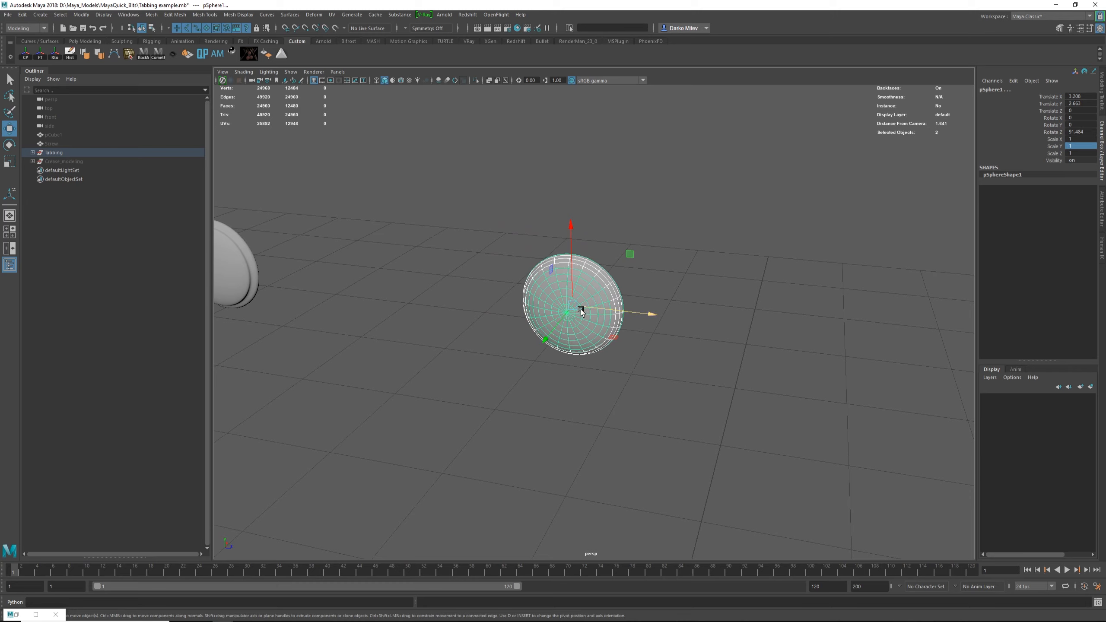
left_click_drag(602, 336, 571, 254, "alt")
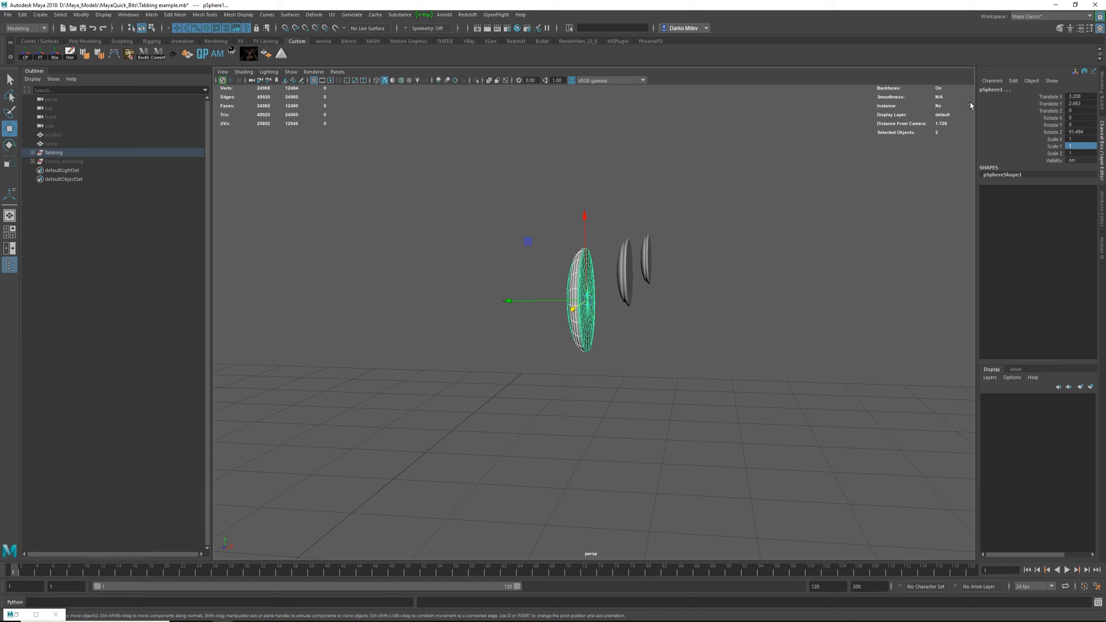
left_click_drag(766, 278, 540, 386, "alt")
left_click(582, 358)
left_click(587, 329)
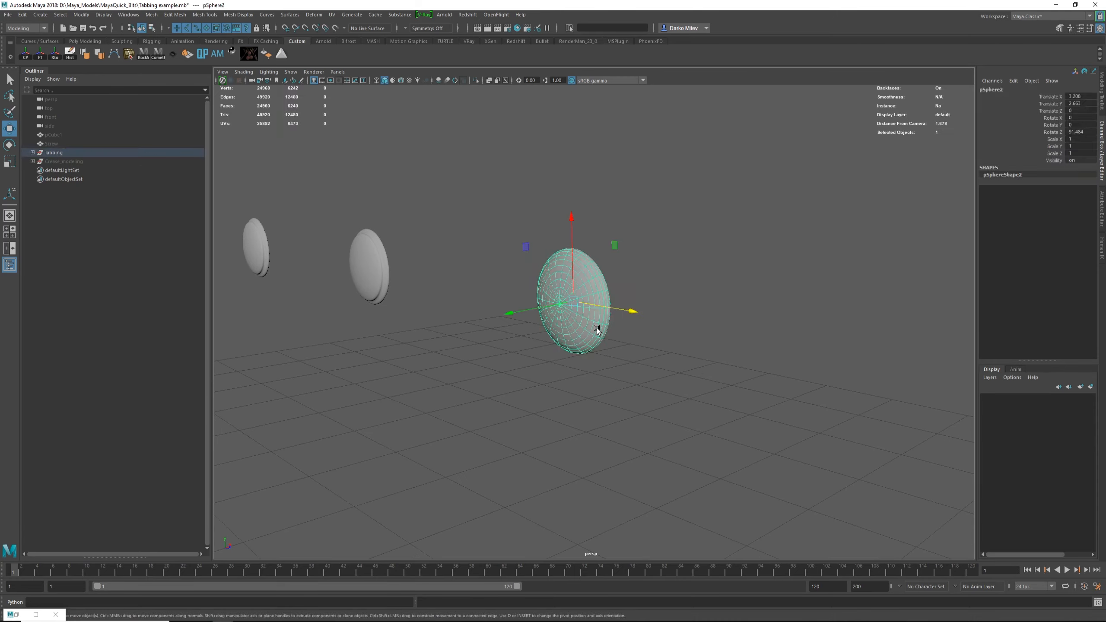
left_click(596, 329)
left_click_drag(629, 339, 564, 370, "alt")
key("ctrl+z")
left_click(574, 381)
left_click(636, 322)
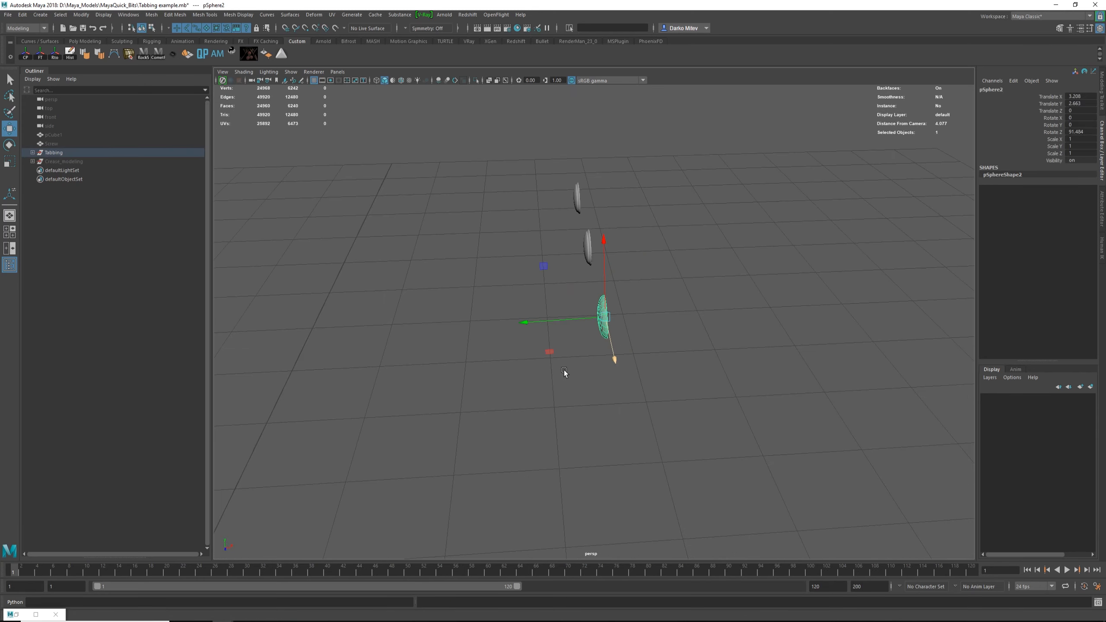
- Select the middle raised disc and highlight its channel values from Translate X through Rotate Z
scroll(566, 364, "down", 5)
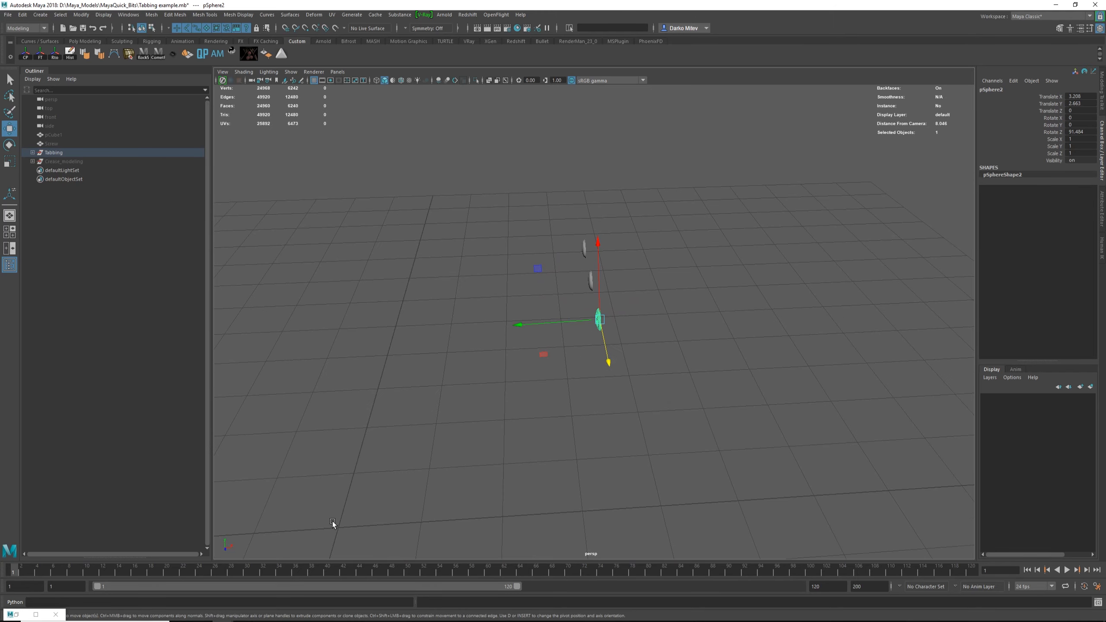
left_click_drag(515, 270, 820, 445, "alt")
left_click(521, 242)
left_click(617, 393)
left_click_drag(775, 375, 690, 200)
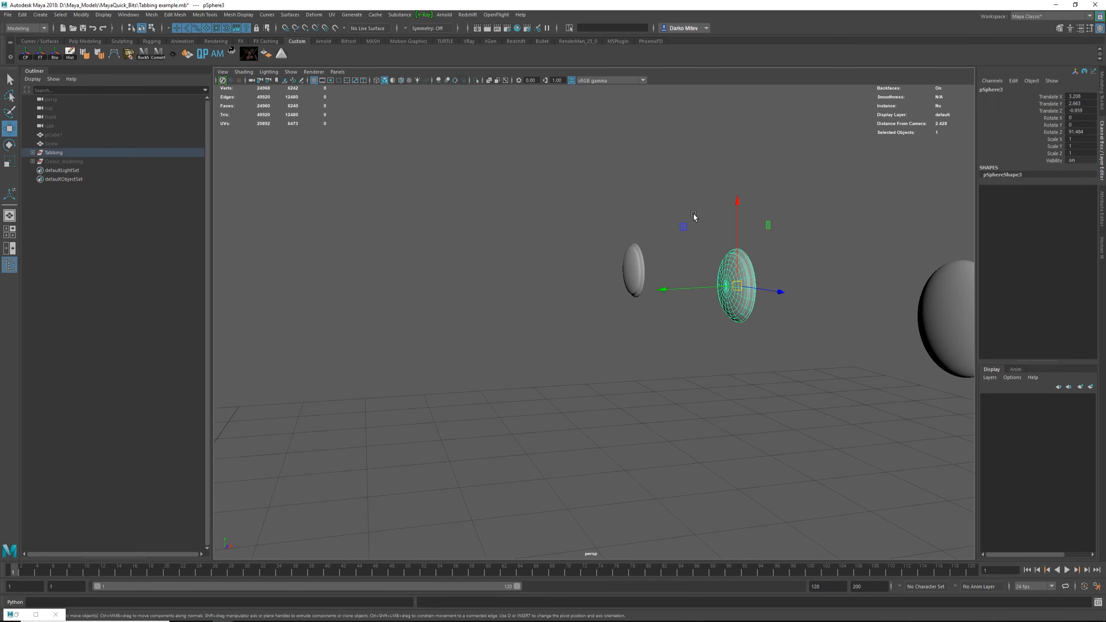
left_click_drag(725, 300, 711, 325, "alt")
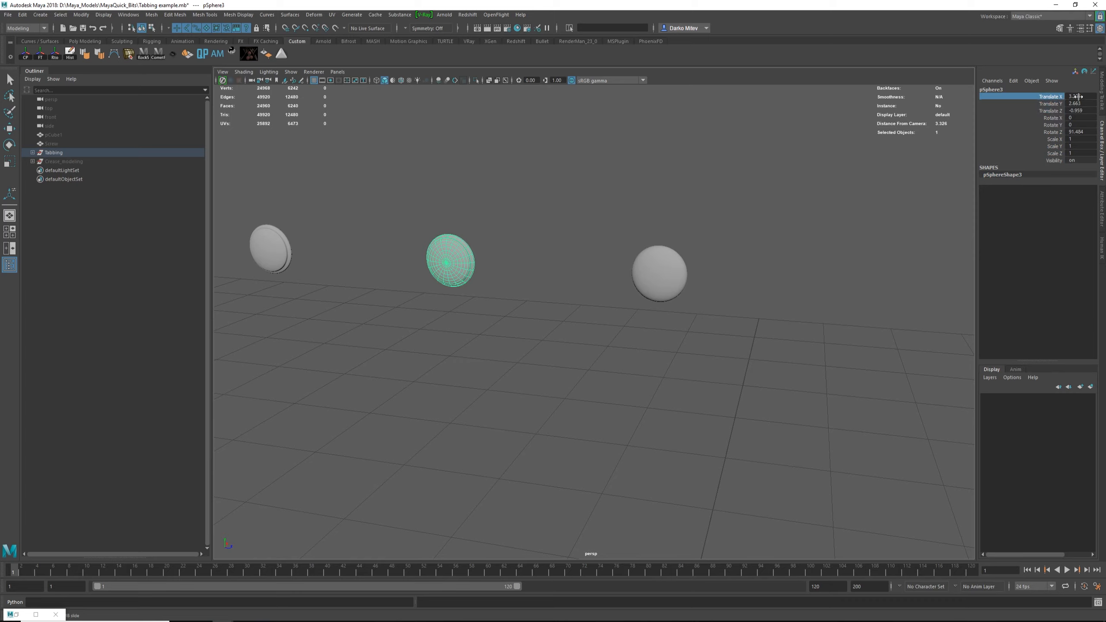
left_click_drag(1076, 96, 1077, 132)
double_click(1080, 133)
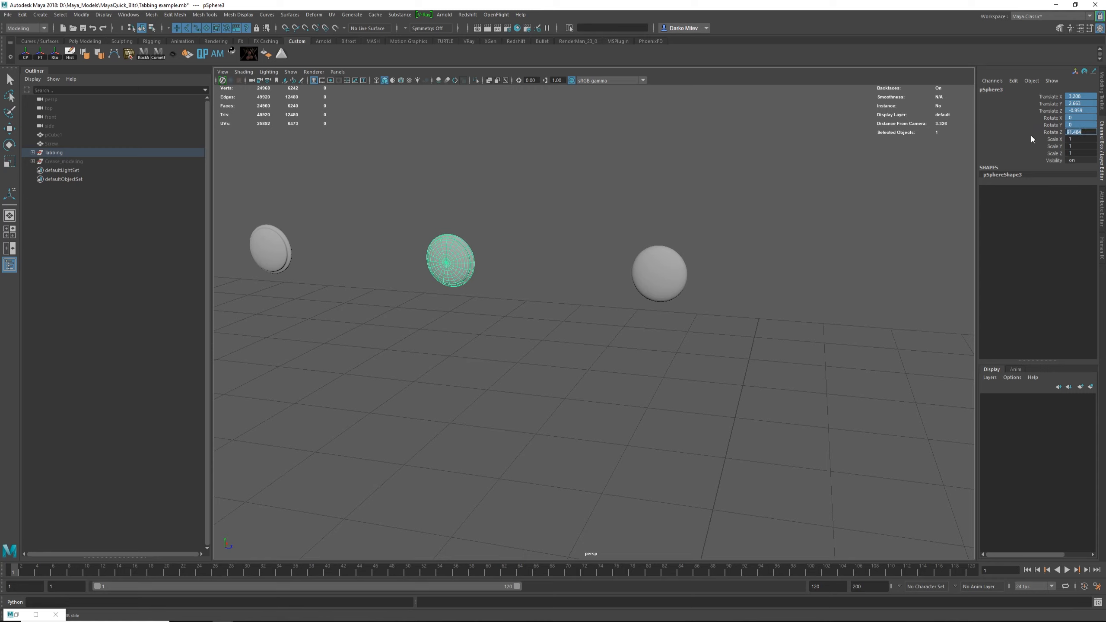
- Compare the transform channels of the original raised disc and the middle disc, and clear the selection
left_click(644, 281)
key("w")
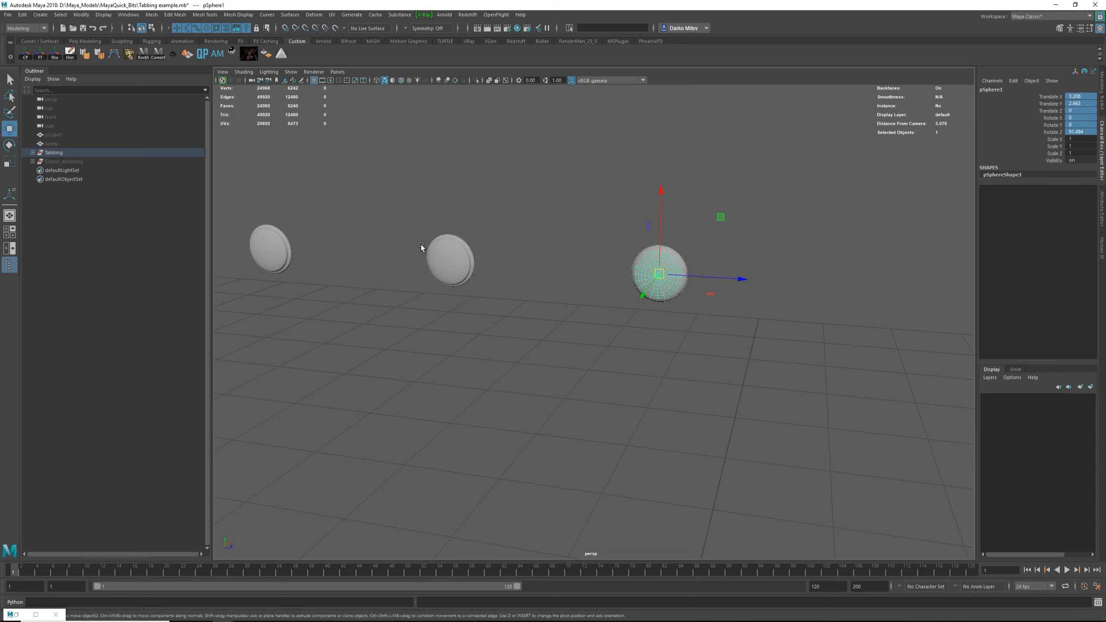
left_click(437, 258)
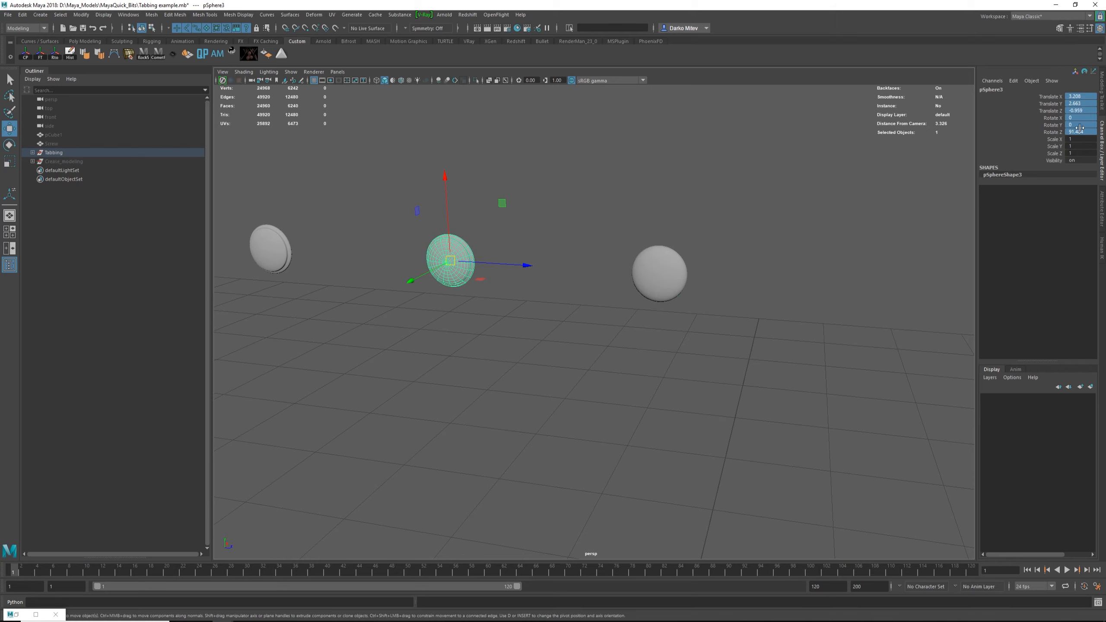
left_click_drag(721, 255, 795, 193, "alt")
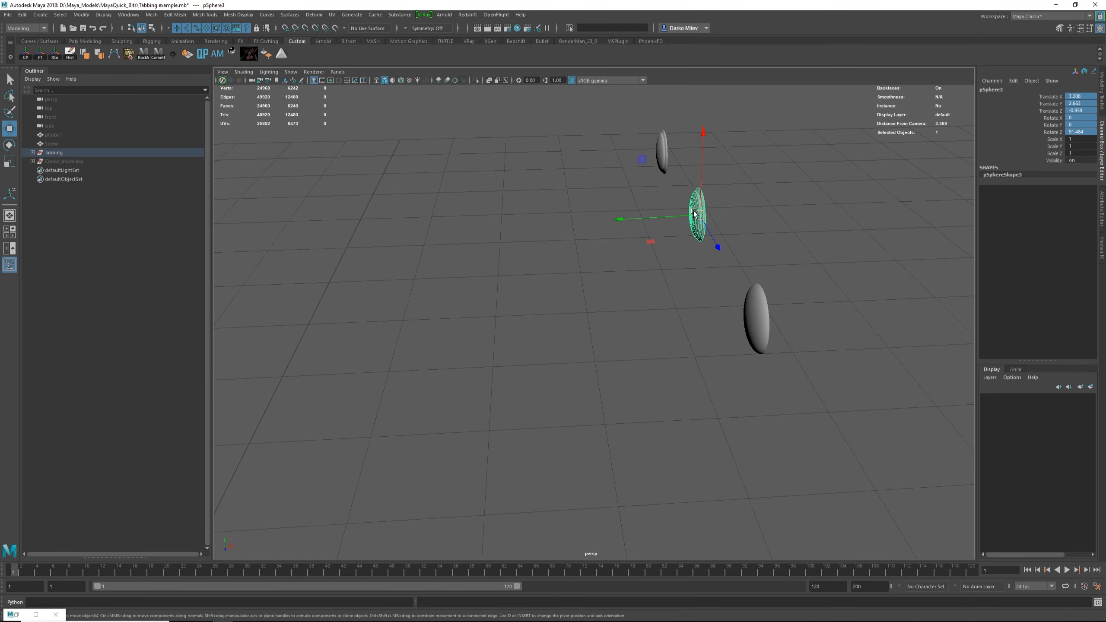
left_click_drag(706, 213, 687, 203, "alt")
left_click_drag(475, 467, 735, 434)
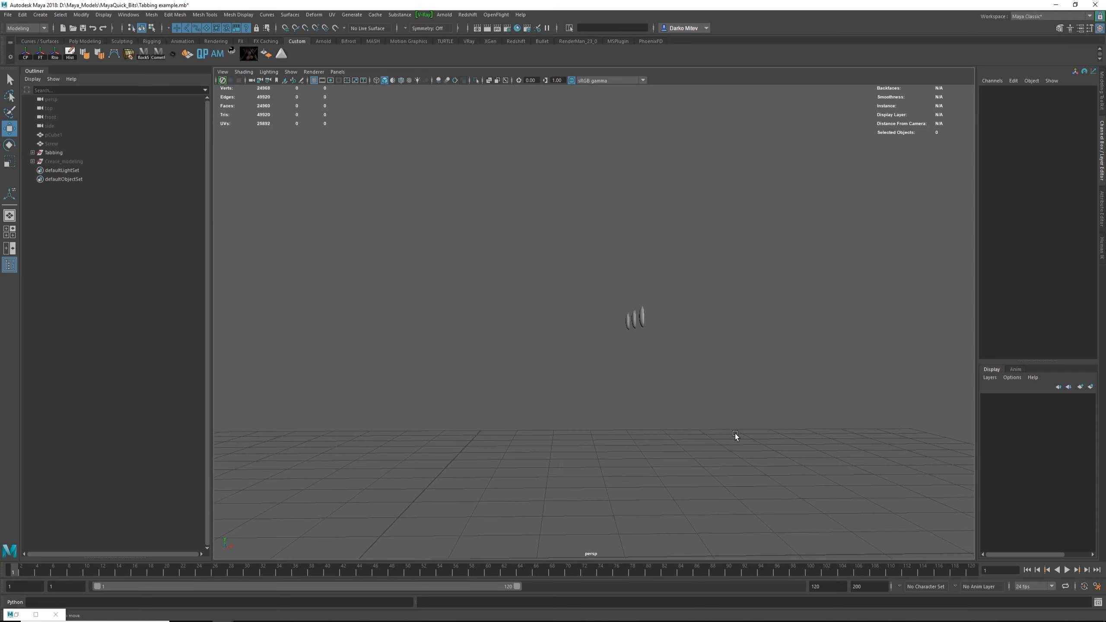
- Hide the Crease_modeling group and the Tabbing group that contains the discs
left_click(54, 161)
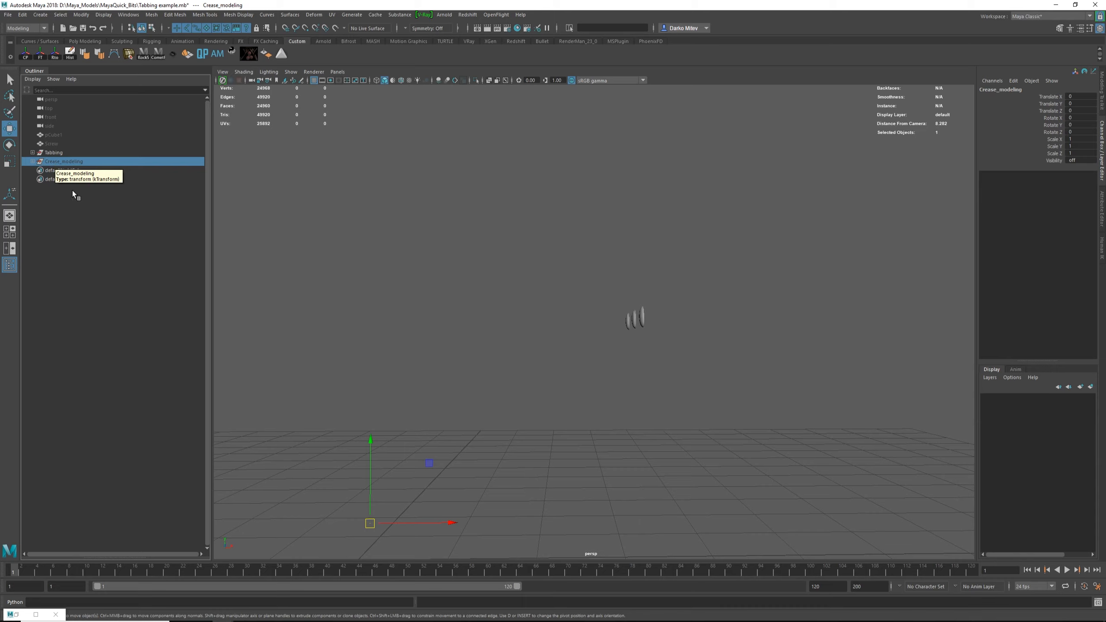
key("ctrl+h")
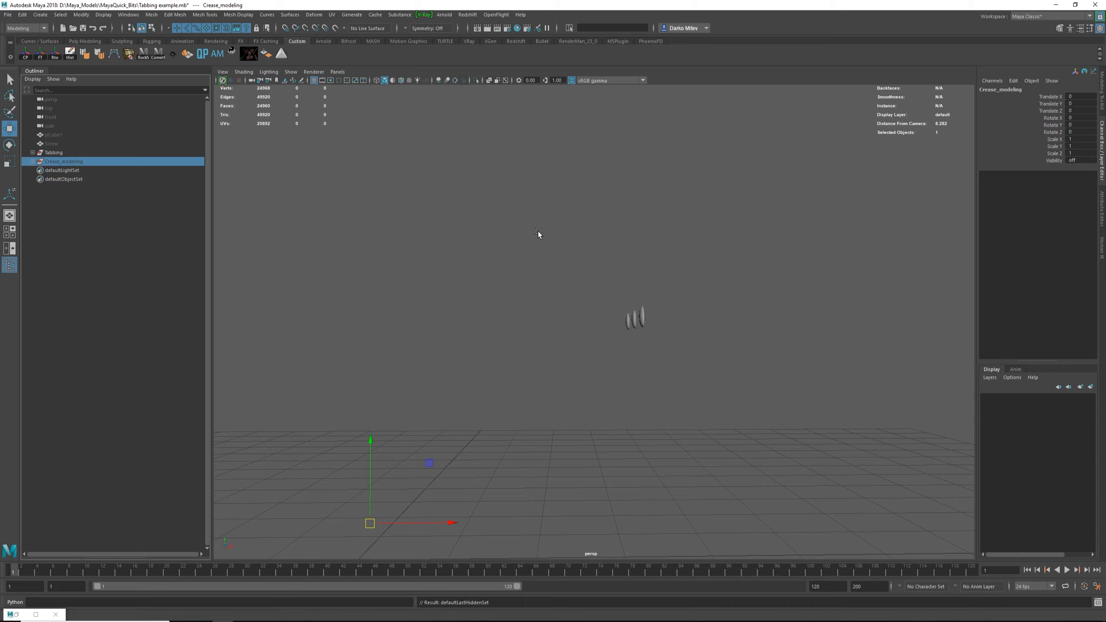
left_click(635, 318)
left_click(57, 161)
left_click(58, 153)
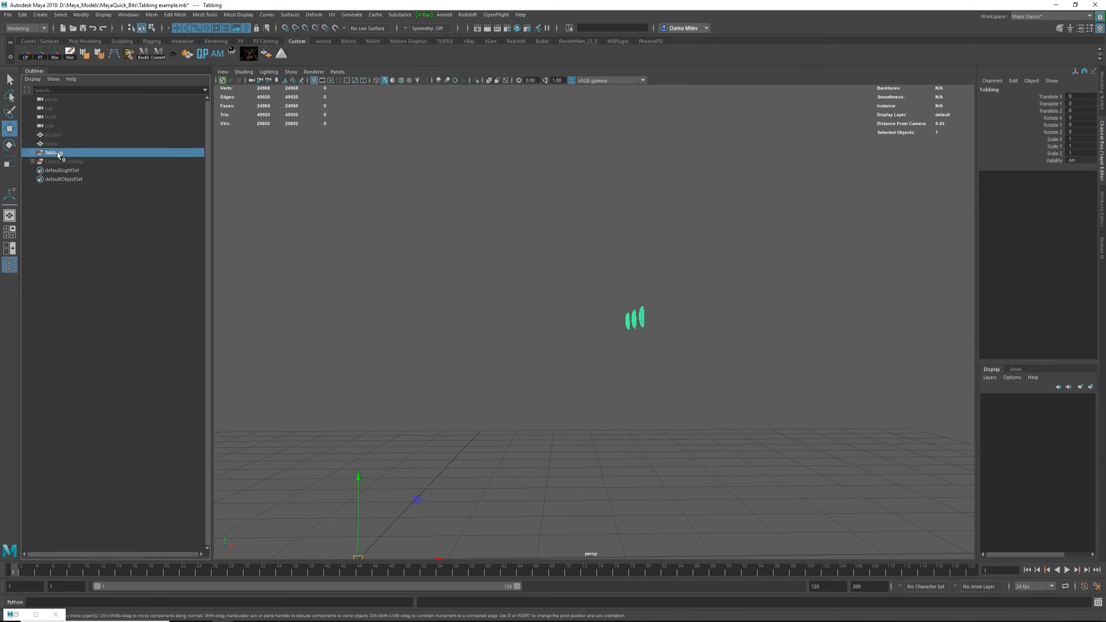
key("ctrl+h")
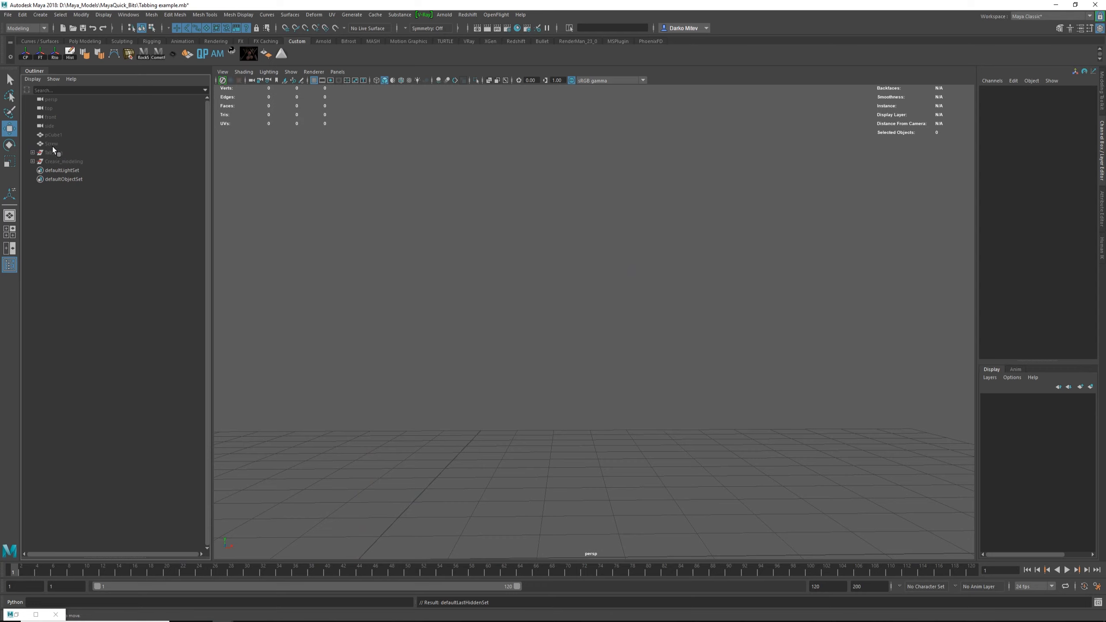
- Show the hidden pCube1 and Screw objects and clear the selection
left_click_drag(52, 146, 54, 136)
key("shift+h")
left_click(632, 291)
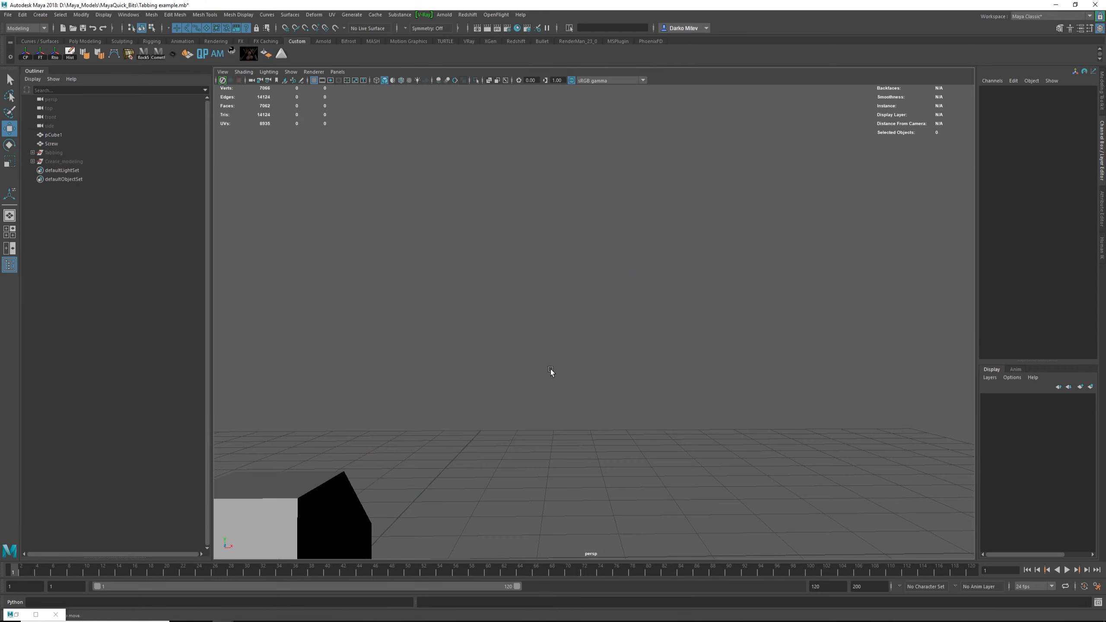
- Select the pCube1 block with the sloped face and examine its shape from several sides
left_click_drag(550, 369, 323, 446, "alt")
left_click(323, 447)
middle_click_drag(322, 447, 686, 340, "alt")
left_click_drag(686, 340, 588, 332, "alt")
right_click_drag(588, 332, 658, 259, "alt")
left_click_drag(658, 259, 759, 303, "alt")
middle_click_drag(575, 323, 652, 293, "alt")
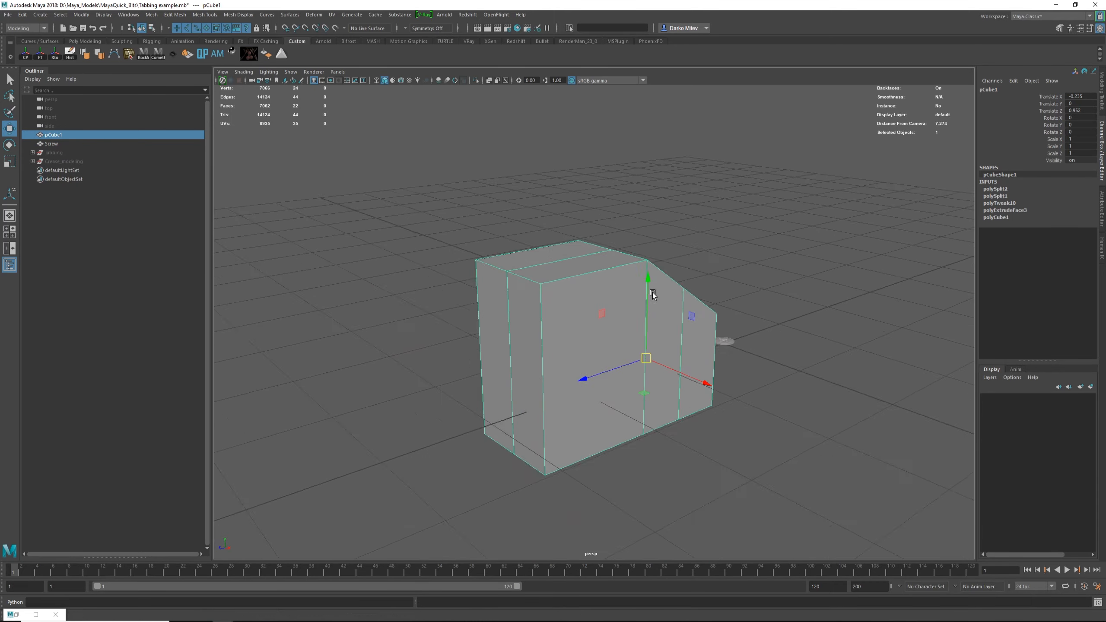
left_click_drag(653, 292, 580, 279, "alt")
right_click_drag(579, 279, 731, 267, "alt")
left_click_drag(731, 267, 725, 260, "alt")
scroll(724, 260, "down", 3)
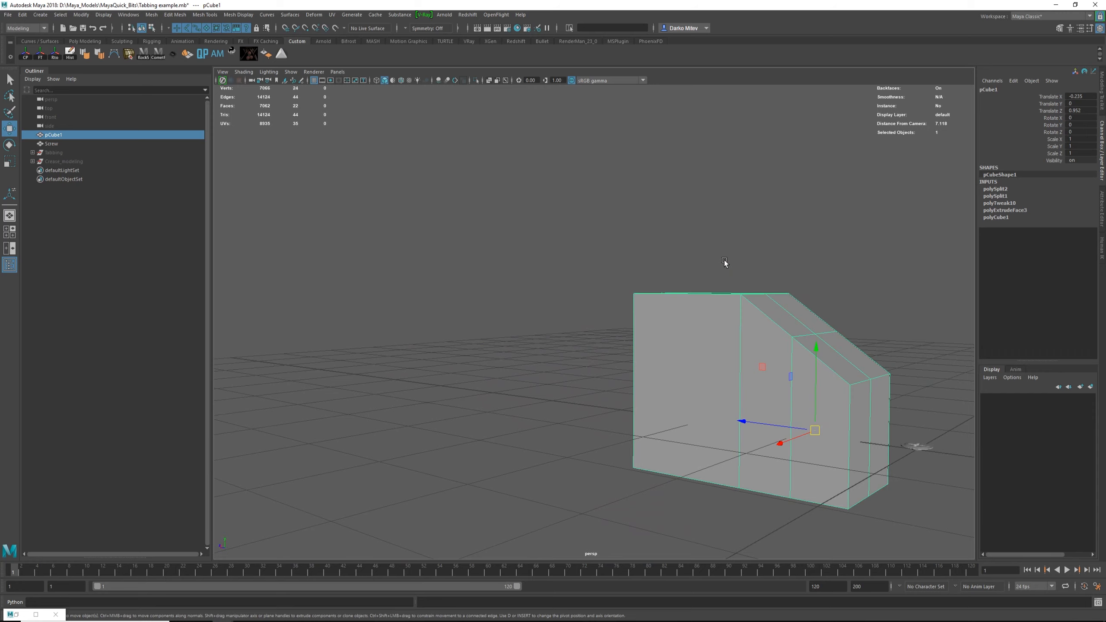
left_click_drag(724, 260, 659, 315, "alt")
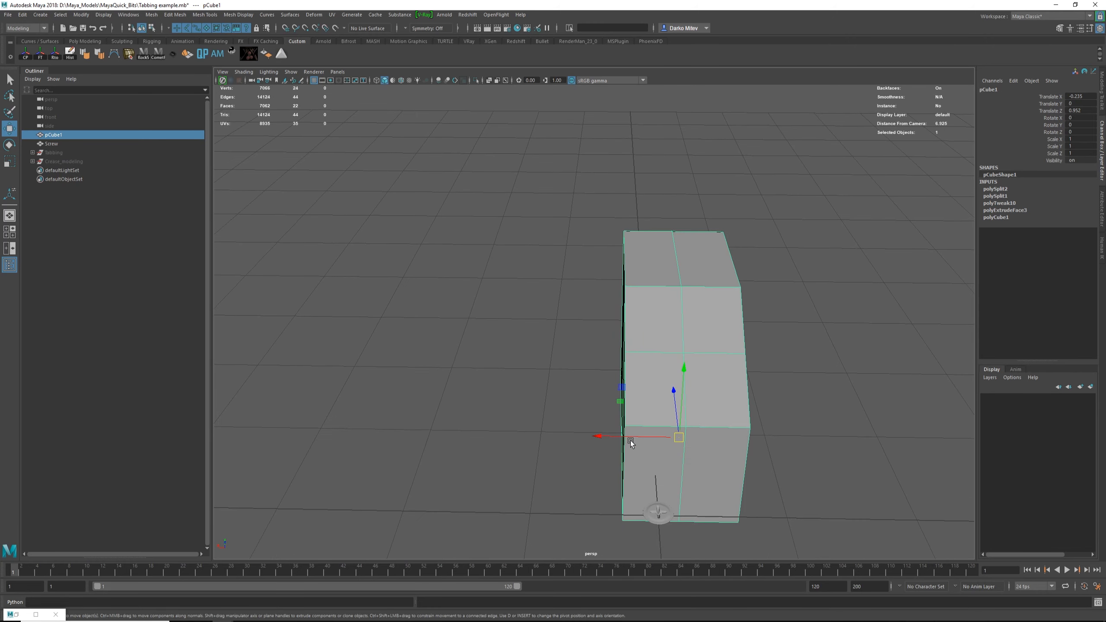
- Select all edges of the block, then deselect the inner edge loops so only the outer border edges stay selected
right_click_drag(642, 270, 640, 217)
left_click_drag(575, 176, 912, 599)
left_click_drag(633, 315, 757, 296, "alt")
key("4")
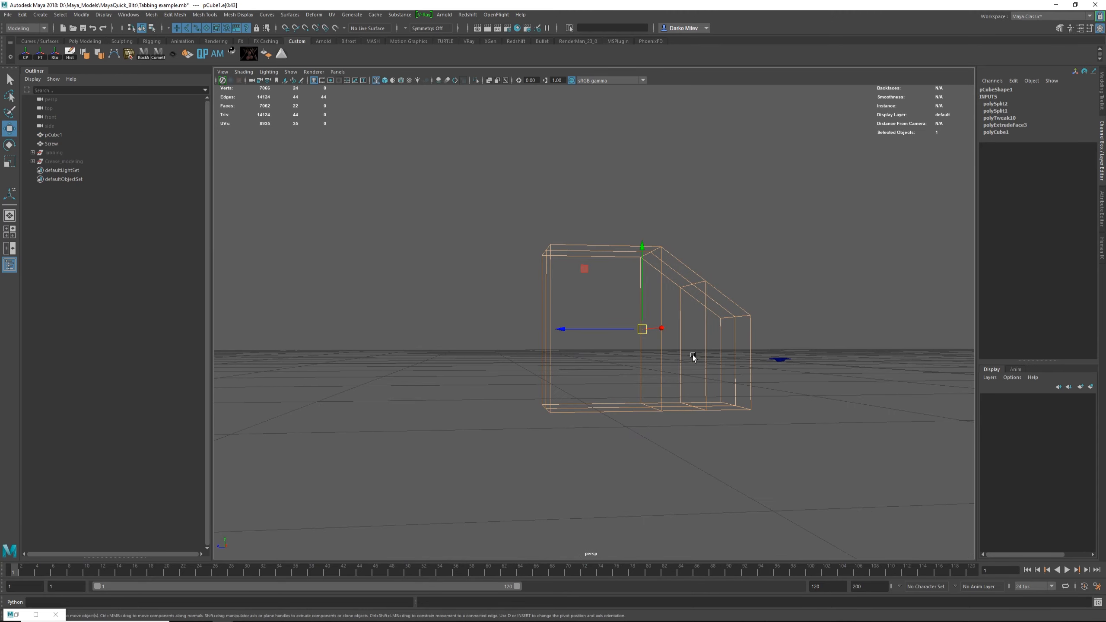
left_click_drag(693, 357, 591, 345, "alt")
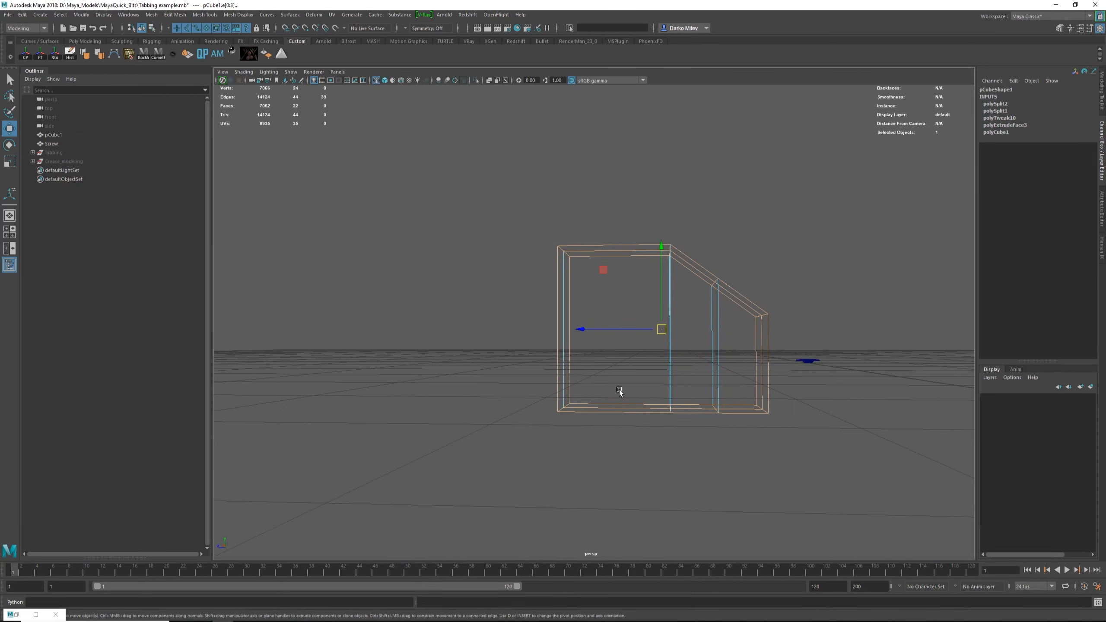
left_click_drag(619, 390, 731, 282, "alt")
double_click(626, 373, "ctrl")
left_click(730, 284, "ctrl")
double_click(693, 404, "ctrl")
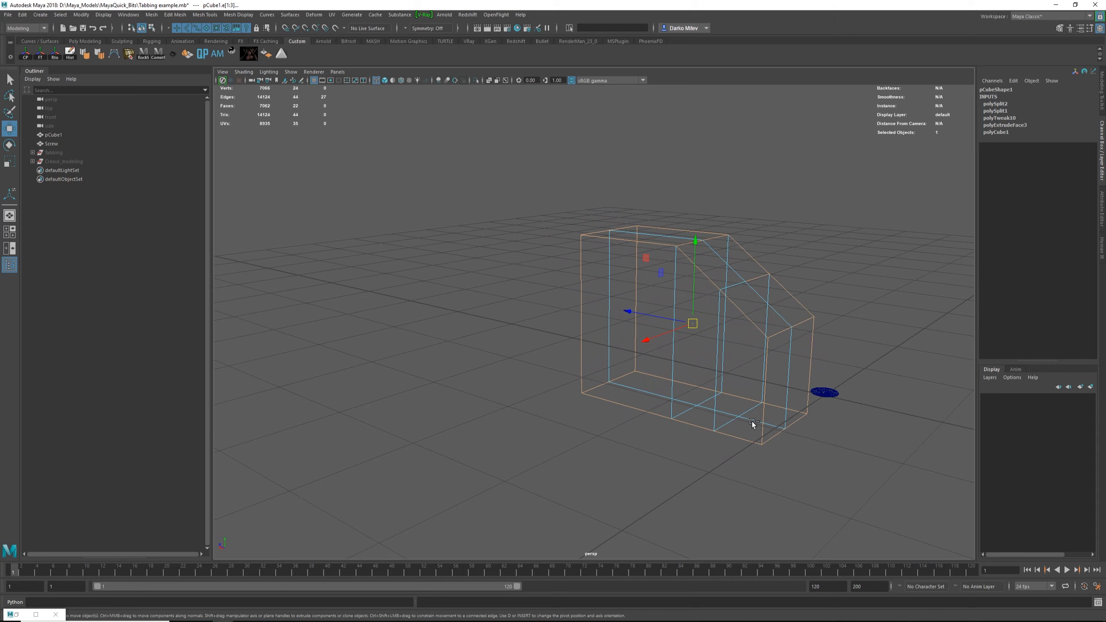
left_click_drag(752, 422, 752, 434, "alt")
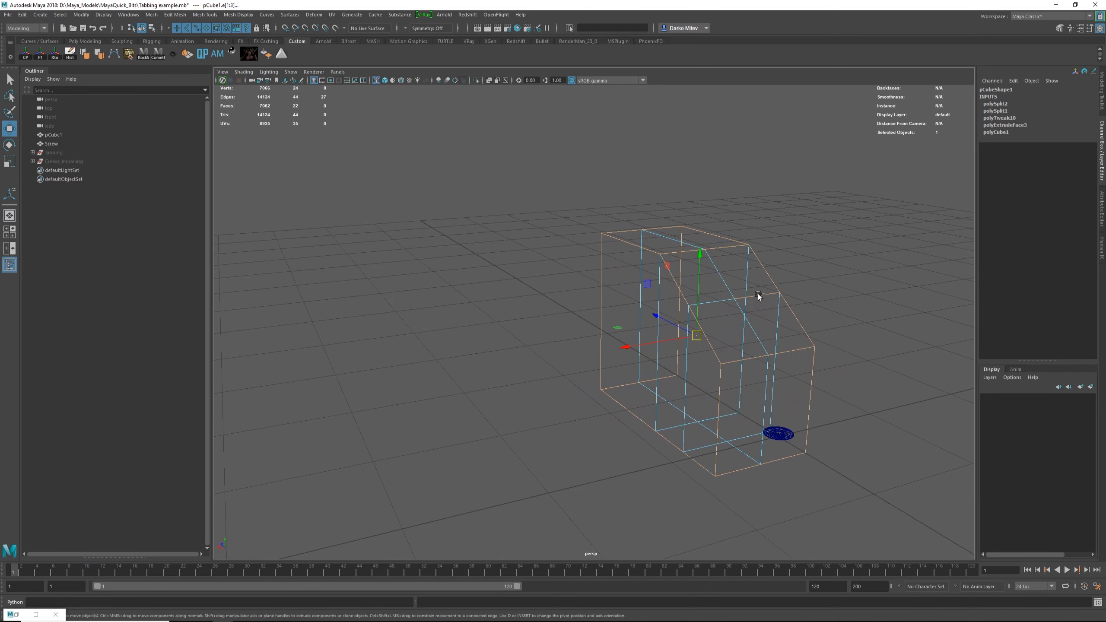
- Bevel the selected outer edges with a fraction of 0.09 and 2 segments, and return to object selection
key("5")
right_click_drag(721, 268, 761, 269, "shift")
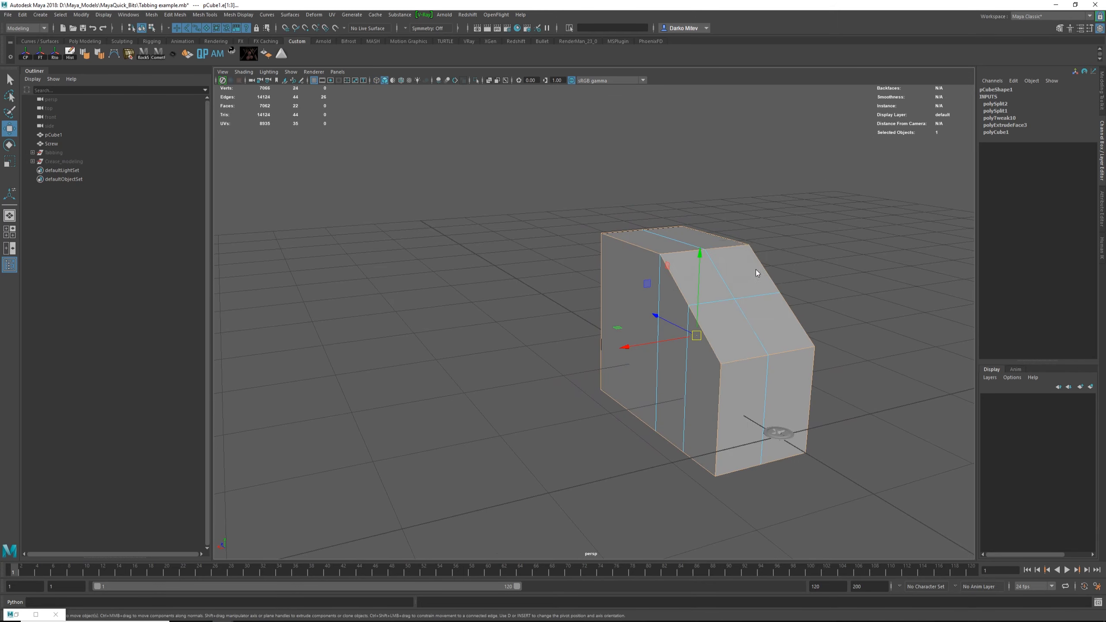
left_click_drag(825, 291, 812, 292)
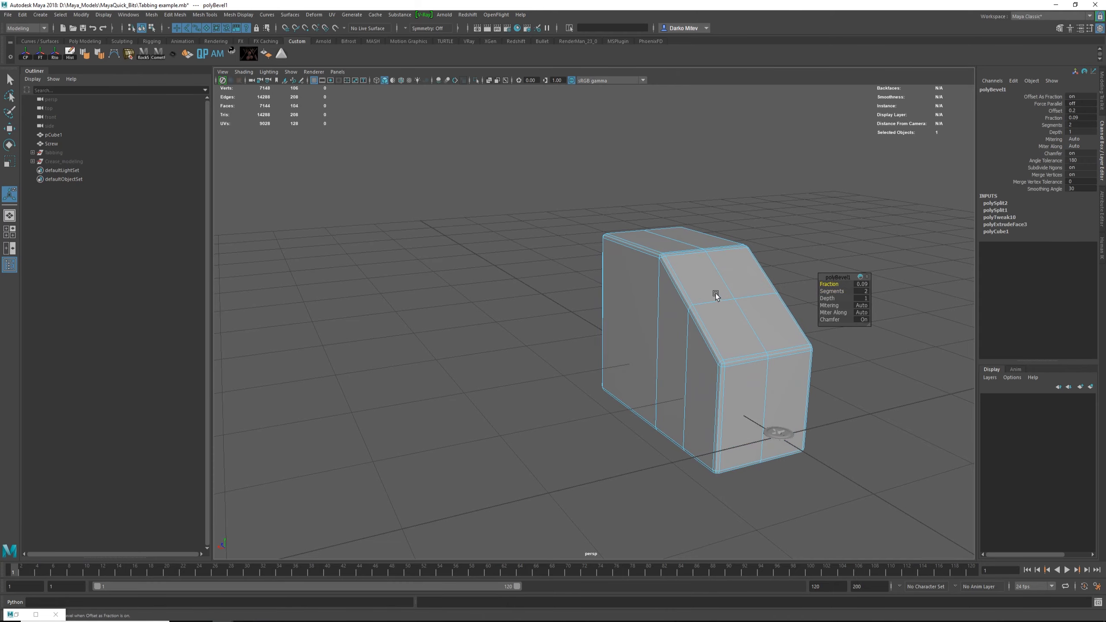
right_click_drag(714, 297, 760, 267)
left_click(779, 261)
- Check the bevelled block with smooth mesh preview and turn the preview off again
left_click_drag(780, 261, 695, 259, "alt")
left_click(695, 259)
key("3")
left_click(787, 262)
left_click_drag(787, 262, 686, 336, "alt")
left_click(676, 322)
key("1")
- Duplicate the bevelled block and move the copy along X beside the original, to about Translate X 0.768
key("w")
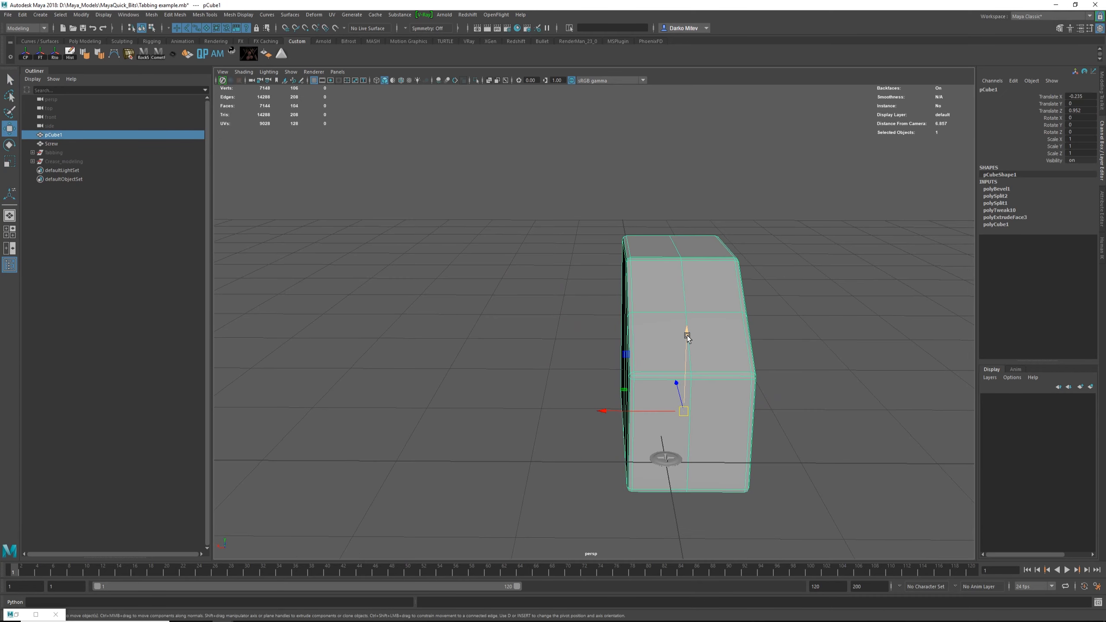
key("ctrl+d")
left_click_drag(609, 411, 484, 410)
left_click(479, 412)
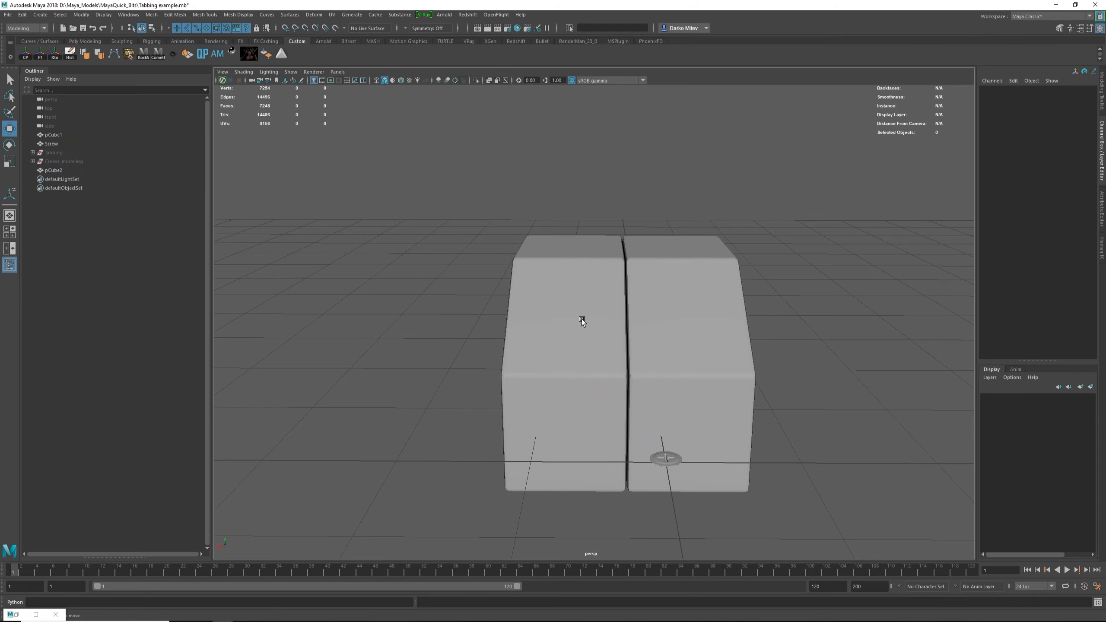
- Move the duplicate farther from the original along X to about Translate X 1.157, and select both blocks for comparison
left_click(600, 309)
left_click_drag(593, 302, 565, 307, "alt")
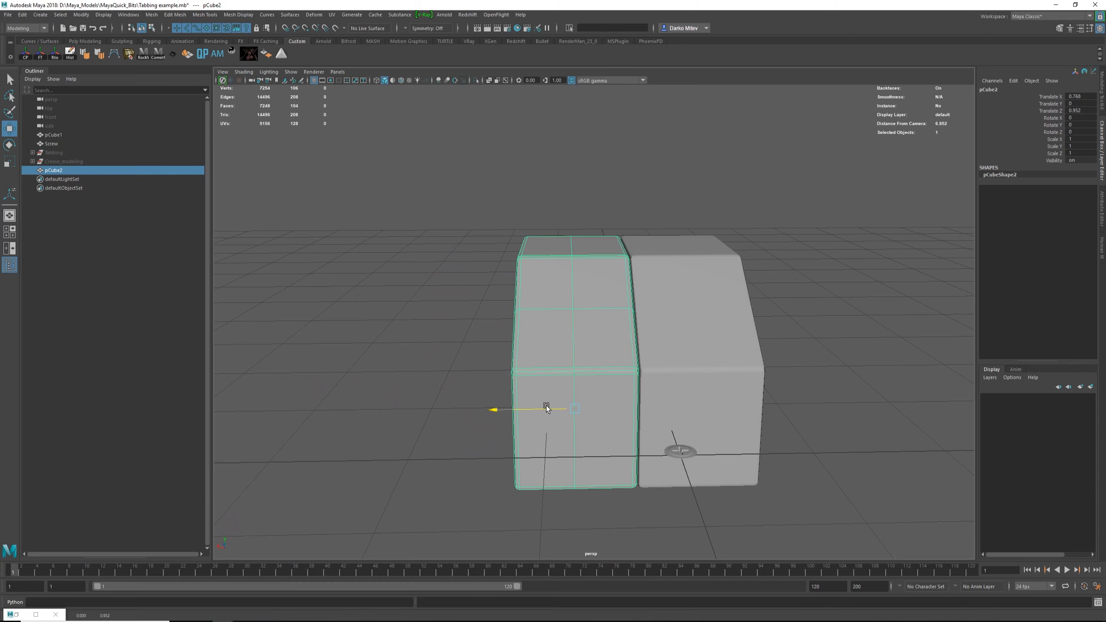
left_click_drag(545, 410, 501, 410)
left_click(697, 316)
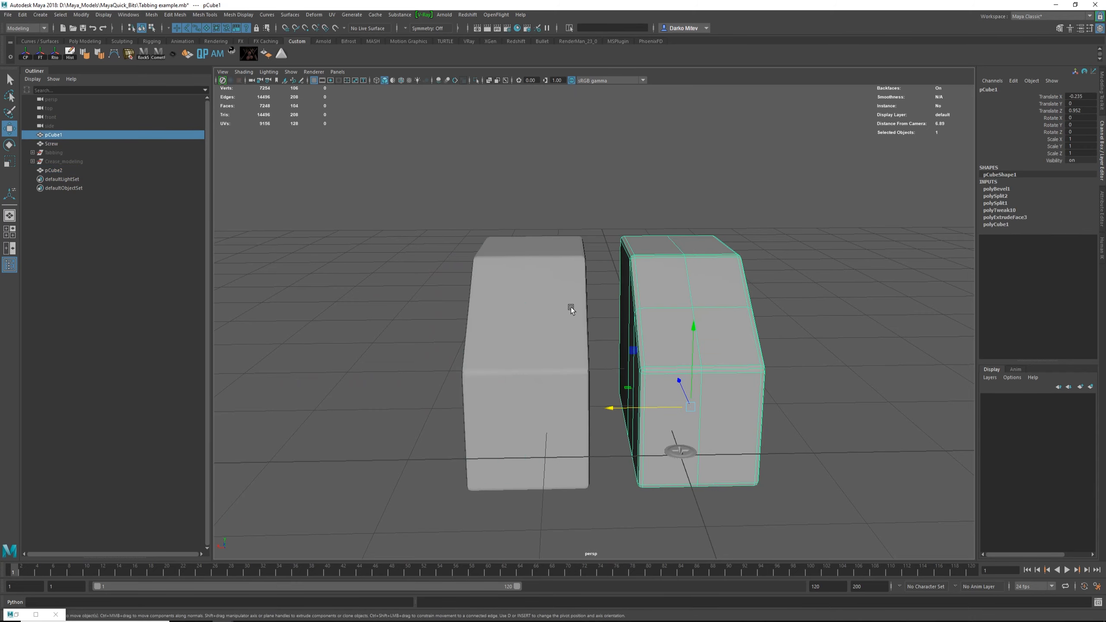
left_click_drag(595, 298, 555, 286, "alt")
left_click(555, 286)
left_click(648, 295, "shift")
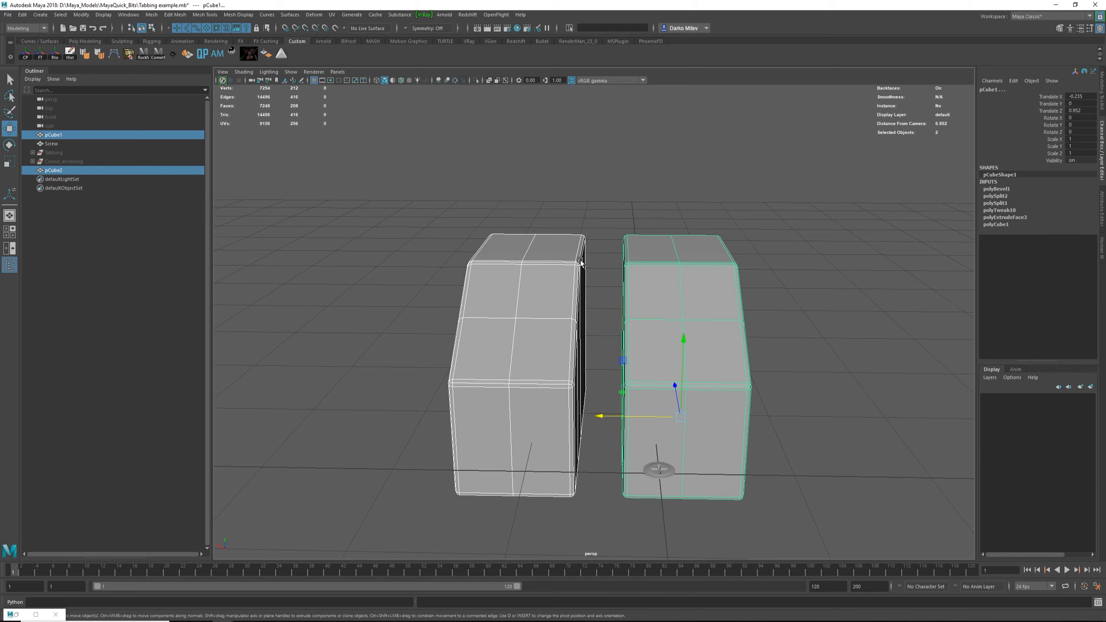
scroll(607, 351, "up", 5)
scroll(606, 351, "down", 10)
- Snap the duplicate to the original with Point to Point alignment, using the facing corner vertices where the top meets the slope
left_click(548, 322)
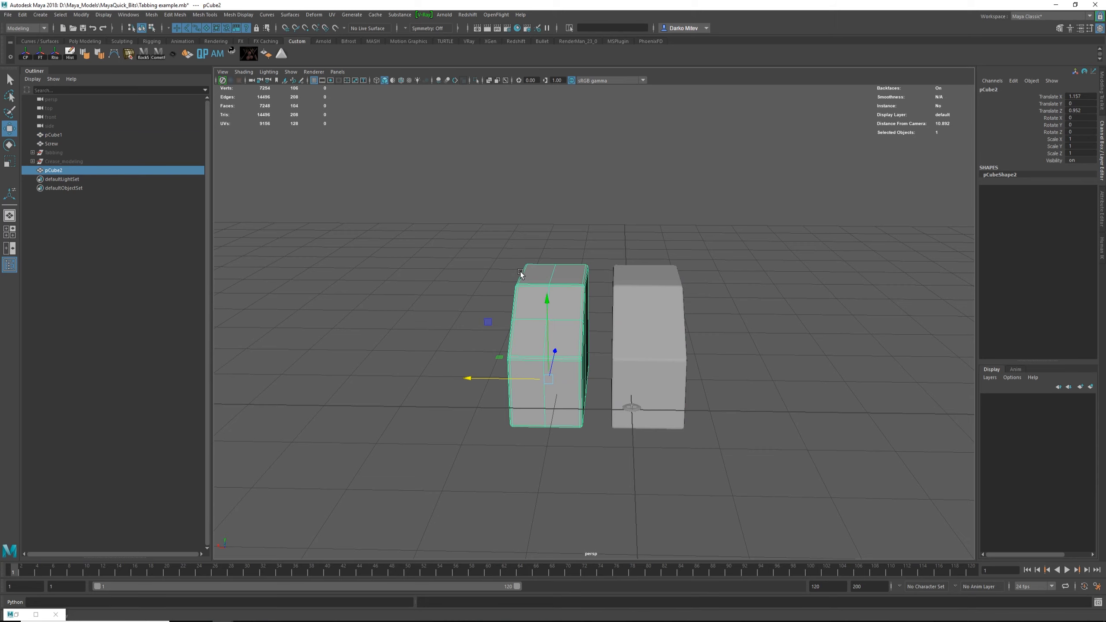
scroll(600, 380, "up", 5)
left_click_drag(600, 381, 588, 448, "alt")
scroll(589, 447, "up", 7)
key("F9")
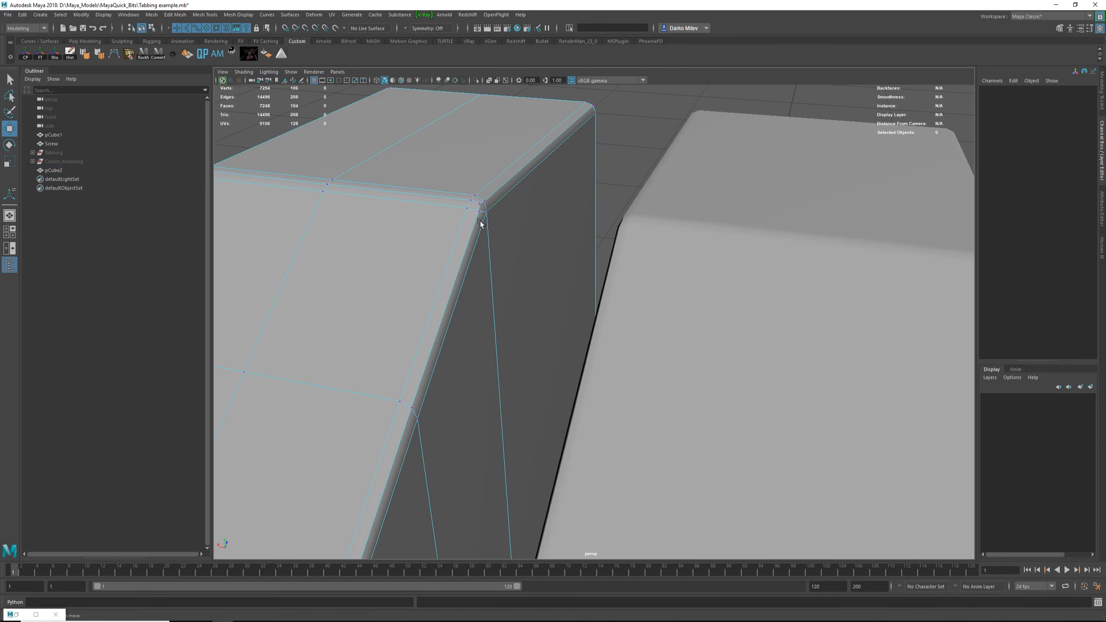
left_click(488, 211)
left_click_drag(511, 292, 592, 295, "alt")
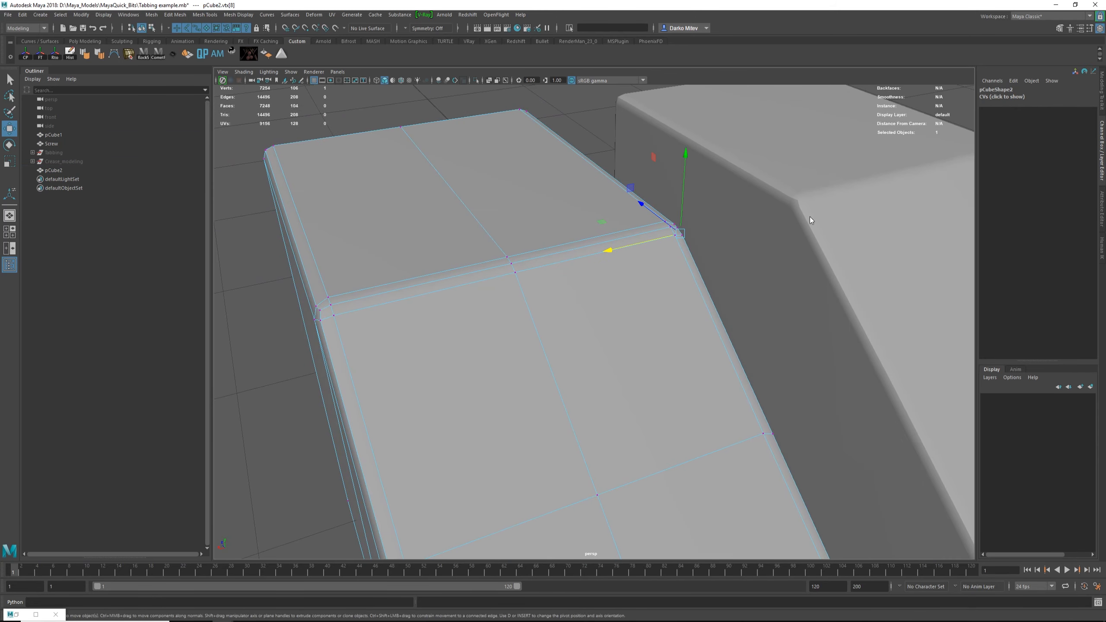
left_click(791, 211, "shift")
left_click(790, 209, "shift")
left_click_drag(800, 267, 769, 265, "alt")
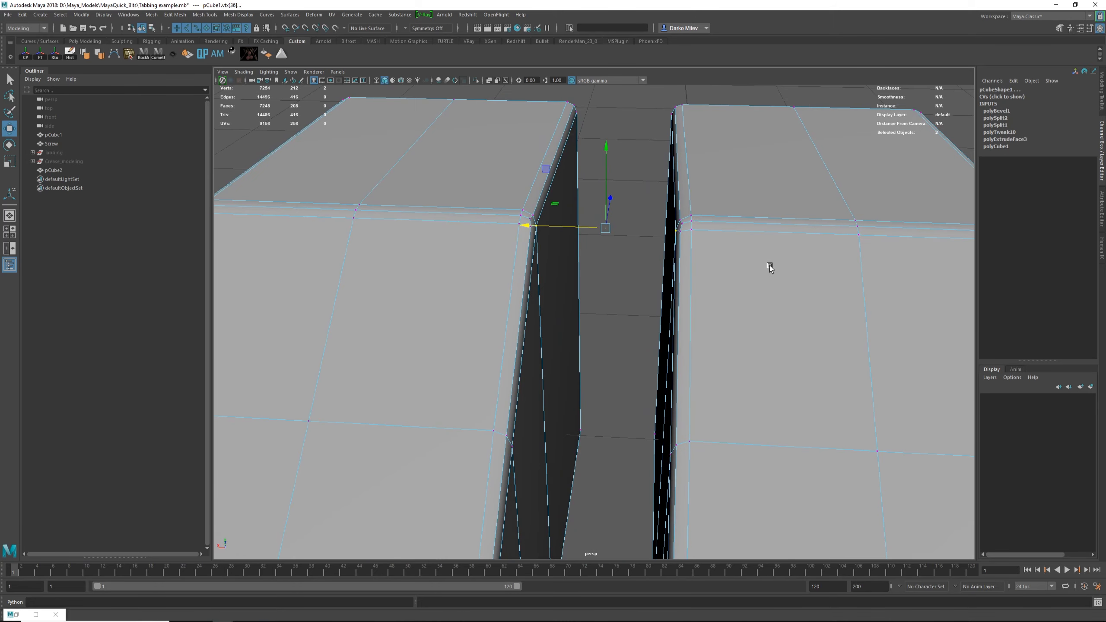
left_click(81, 16)
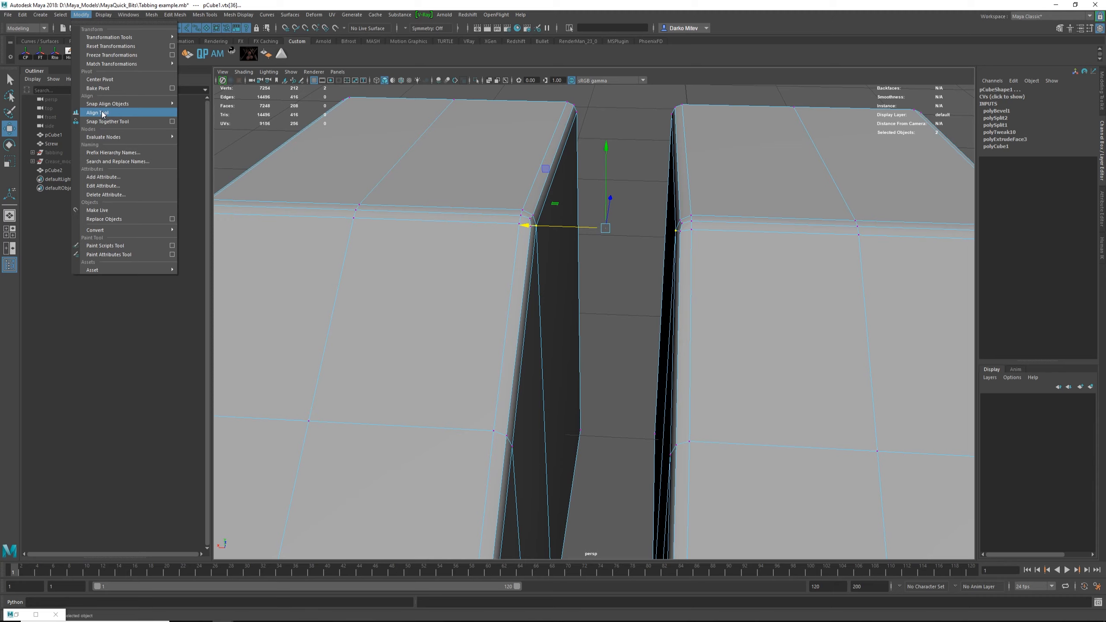
mouse_move(144, 104)
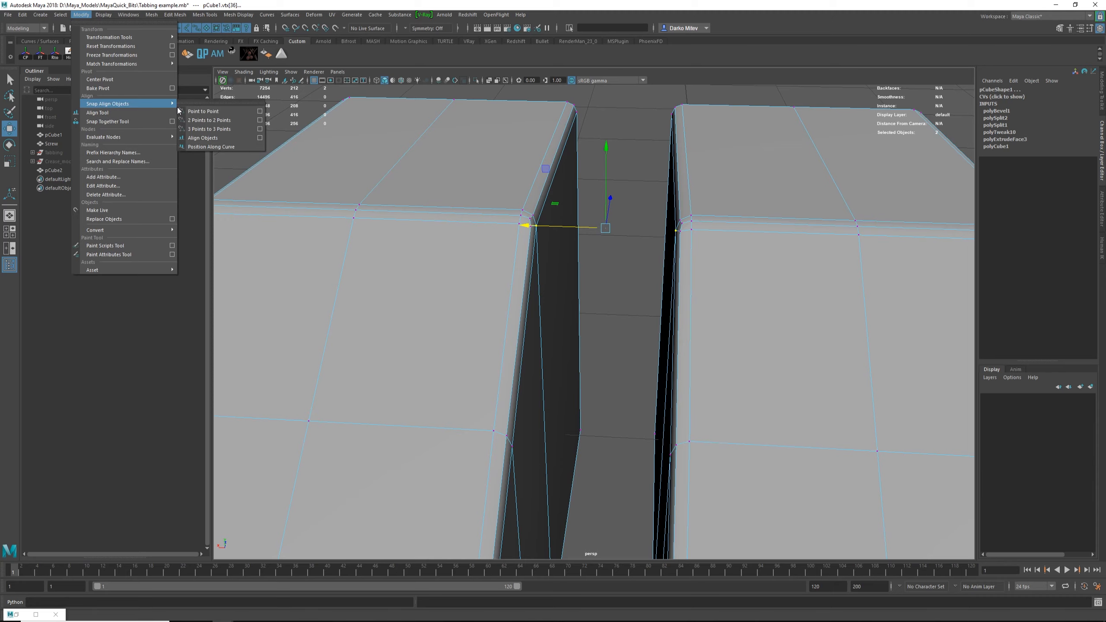
left_click(208, 111)
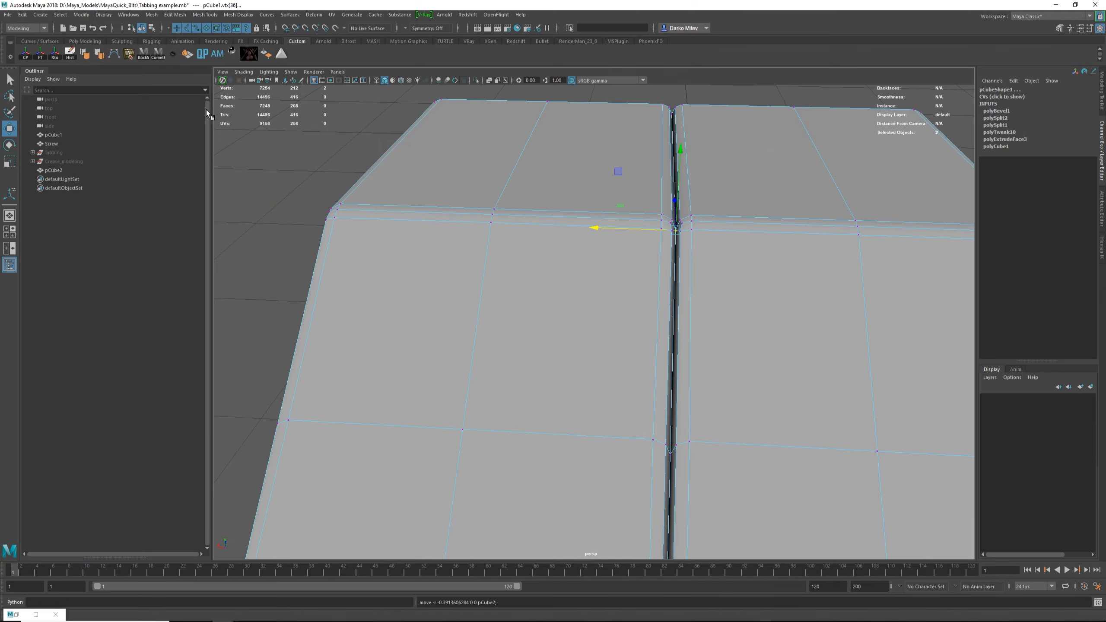
- Turn on smooth mesh preview for both blocks and return to object selection
left_click(710, 260)
key("3")
right_click_drag(682, 185, 700, 168)
scroll(698, 172, "down", 5)
left_click(622, 246)
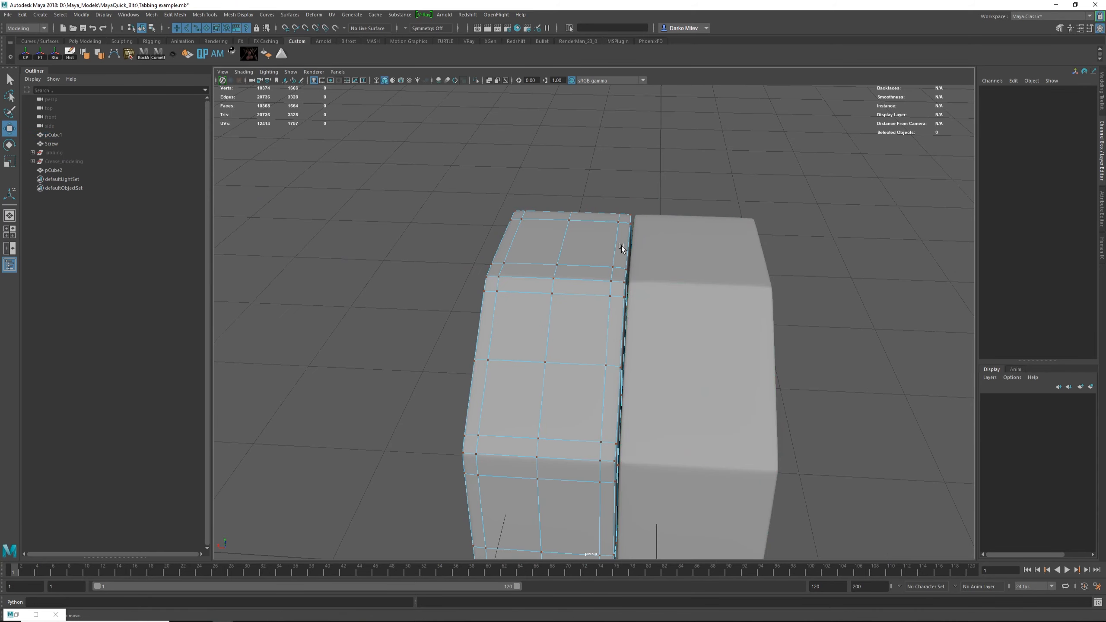
right_click_drag(603, 271, 684, 197)
left_click(685, 197)
- Examine the seam between the two smoothed blocks from several sides and clear the selection
left_click_drag(654, 287, 698, 279, "alt")
right_click_drag(697, 279, 806, 419, "alt")
left_click_drag(806, 418, 545, 314, "alt")
left_click_drag(813, 365, 676, 301, "alt")
right_click_drag(676, 301, 755, 326, "alt")
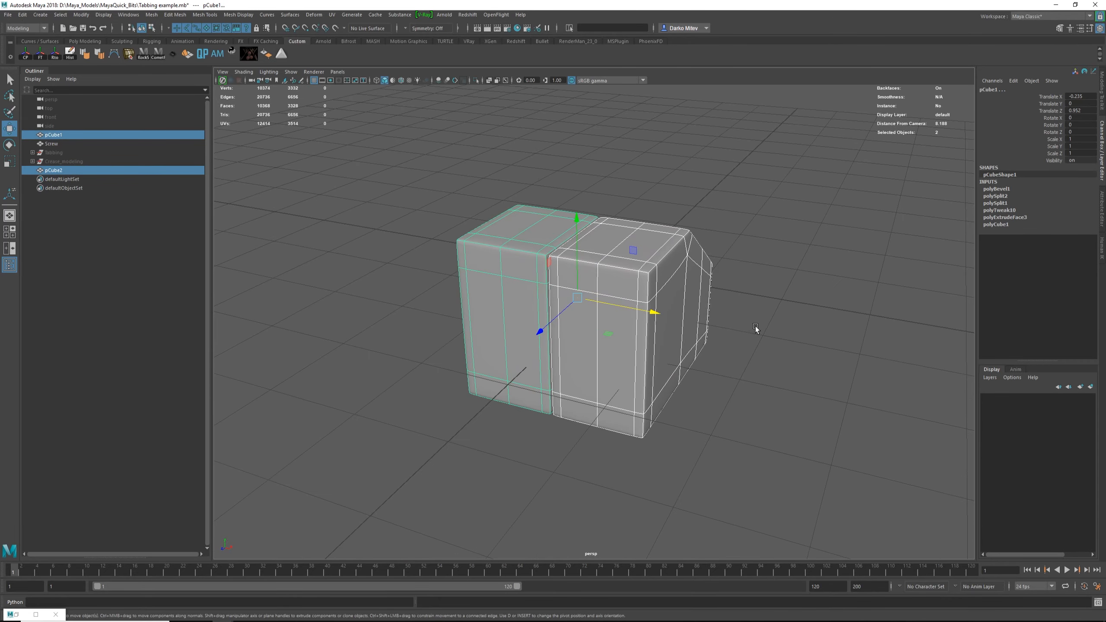
left_click_drag(722, 315, 472, 306, "alt")
left_click(545, 307)
left_click_drag(549, 319, 704, 356, "alt")
right_click_drag(704, 356, 699, 388, "alt")
left_click_drag(699, 388, 569, 306, "alt")
right_click_drag(569, 306, 736, 331, "alt")
left_click_drag(736, 331, 588, 340, "alt")
right_click_drag(714, 348, 656, 357, "alt")
left_click_drag(655, 357, 660, 388, "alt")
left_click(790, 241)
right_click_drag(789, 241, 743, 185, "alt")
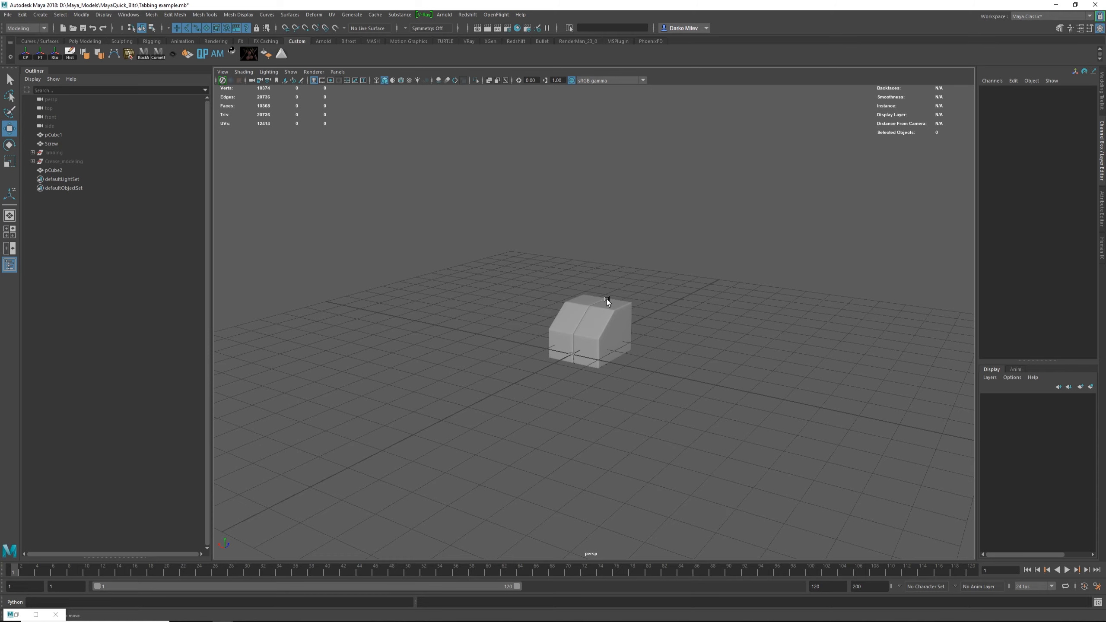
- Select the original block briefly, clear the selection, and inspect the pair's sloped front at different distances
left_click_drag(586, 311, 864, 236, "alt")
left_click(544, 344)
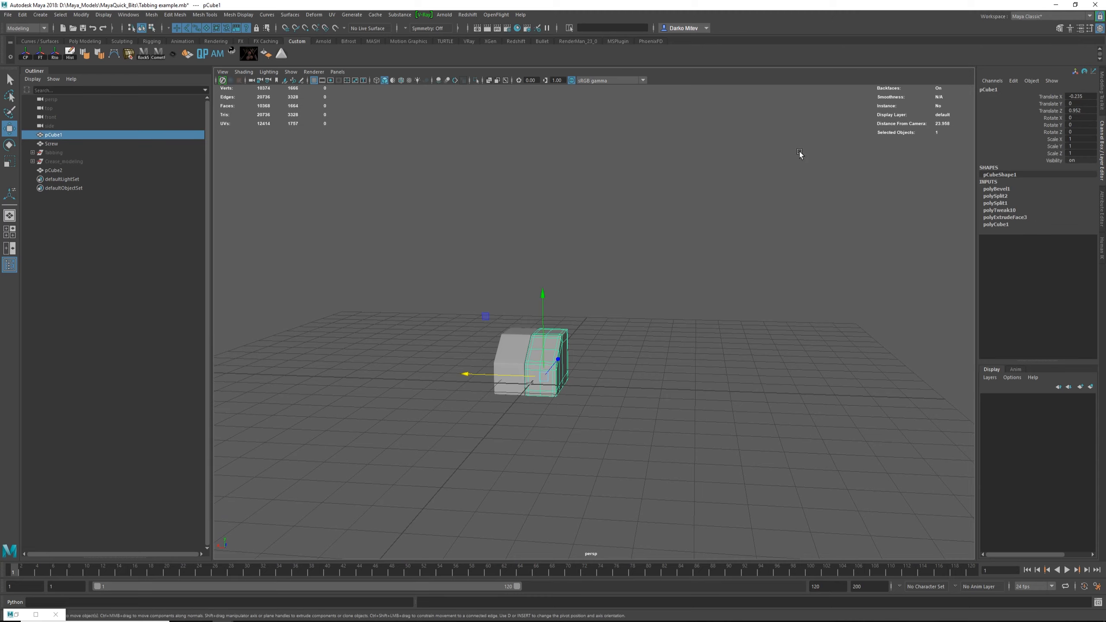
left_click(613, 398)
left_click_drag(613, 397, 507, 353, "alt")
right_click_drag(507, 353, 583, 432, "alt")
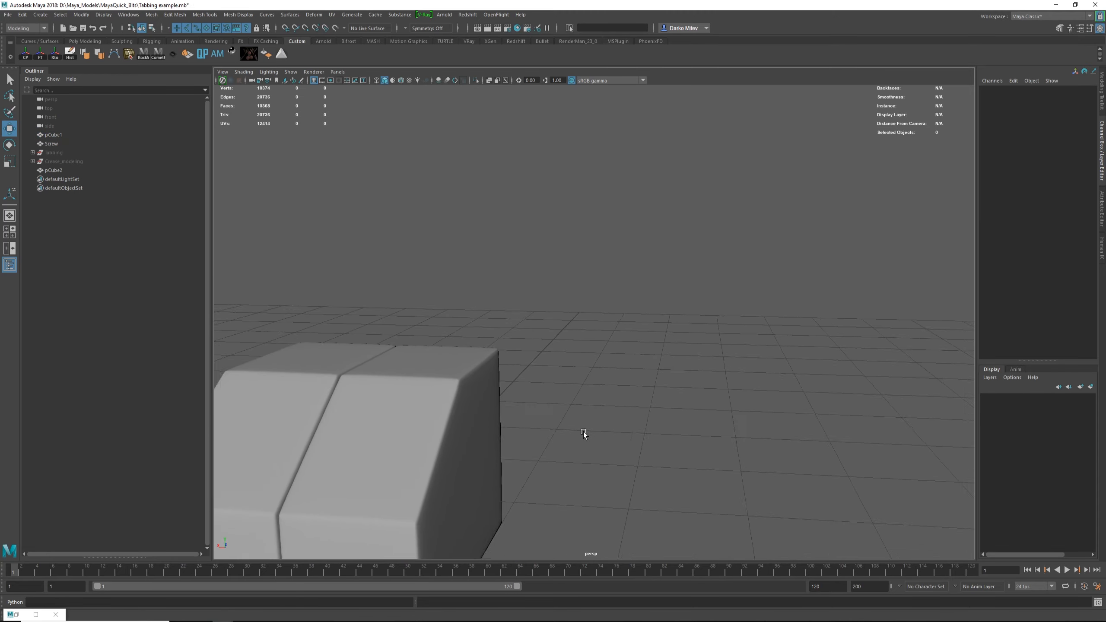
middle_click_drag(453, 471, 580, 388, "alt")
right_click_drag(534, 332, 492, 318, "alt")
middle_click_drag(586, 345, 624, 325, "alt")
right_click_drag(624, 325, 582, 322, "alt")
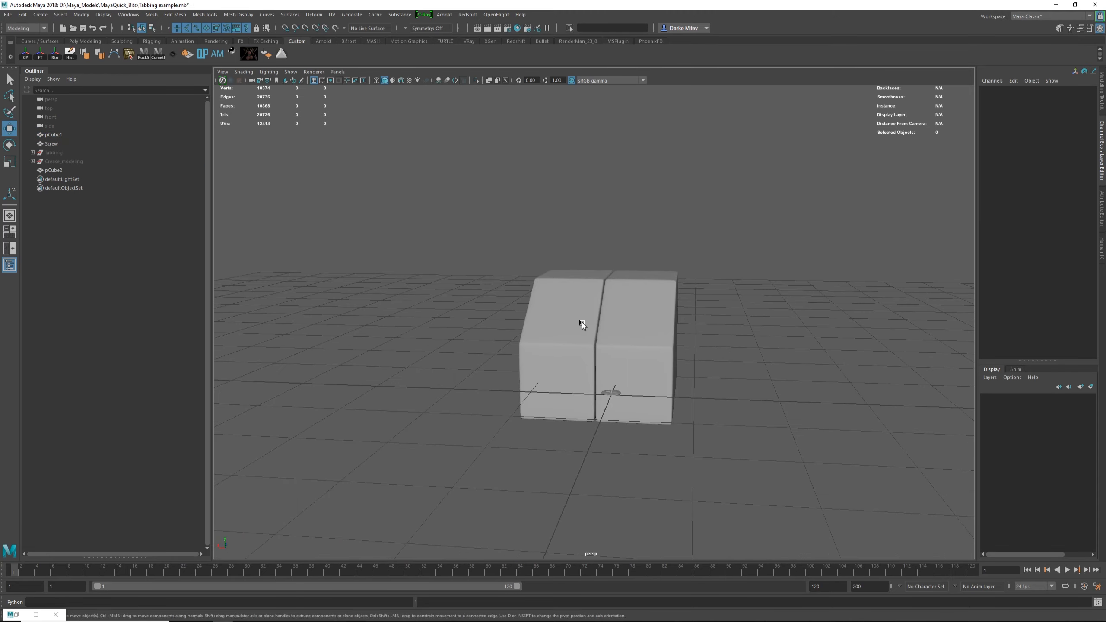
- Rotate the duplicate block about its Y axis to about Rotate Y -76.829, undoing stray rotations
left_click(582, 323)
key("e")
left_click_drag(552, 300, 575, 313)
key("ctrl+z")
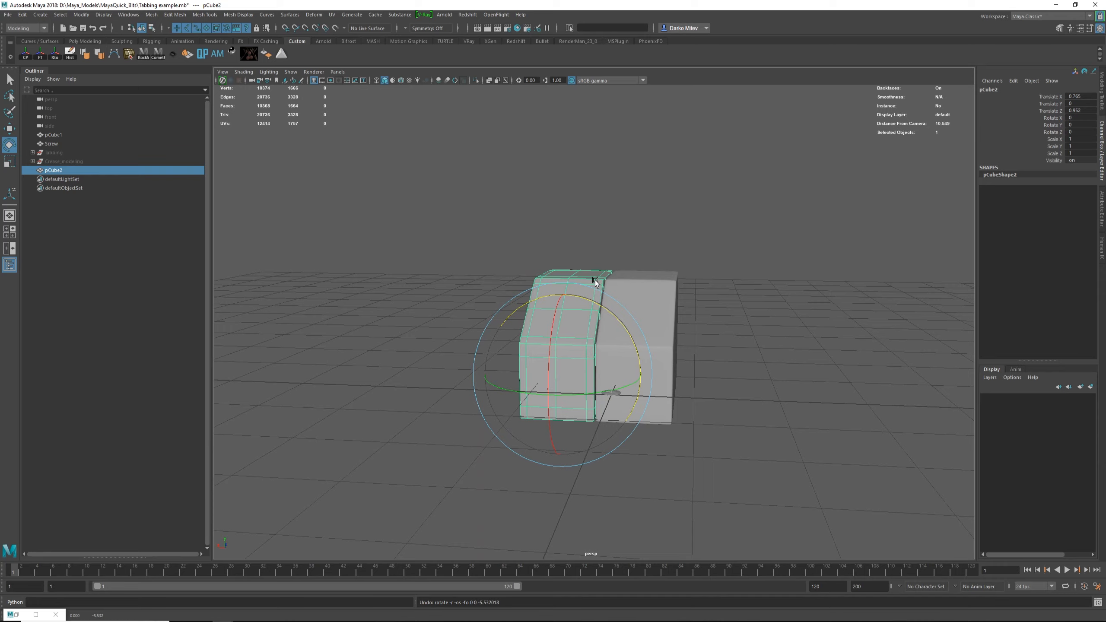
left_click_drag(616, 386, 515, 375)
key("ctrl+z")
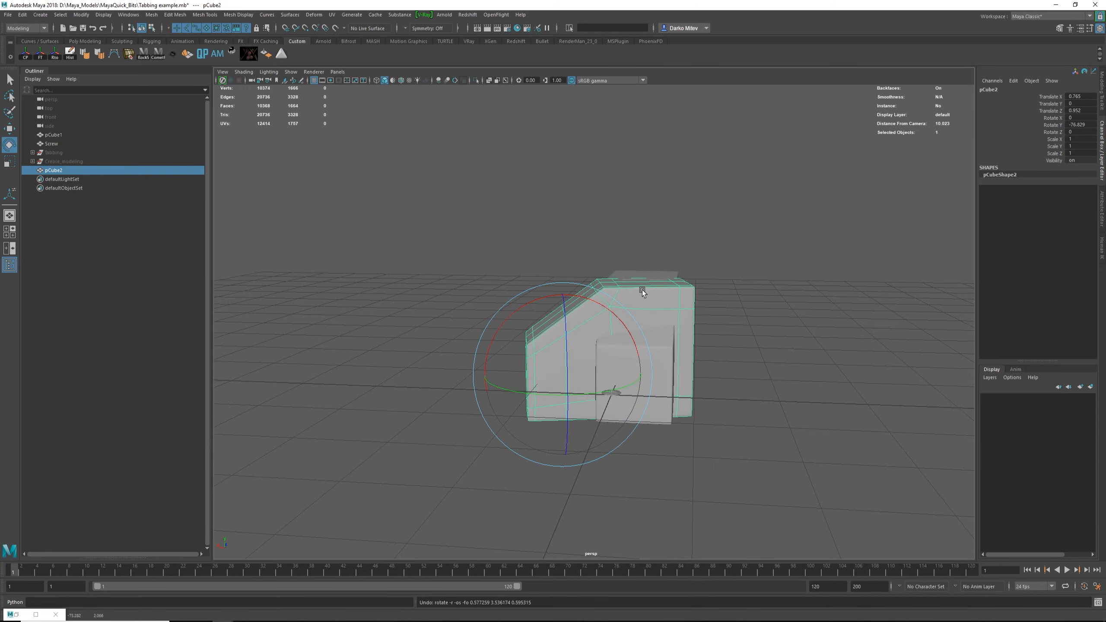
- Try to move the rotated duplicate block so that it meets the original block's edge
left_click_drag(642, 290, 666, 271, "alt")
key("w")
left_click(669, 260, "shift")
key("ctrl+z")
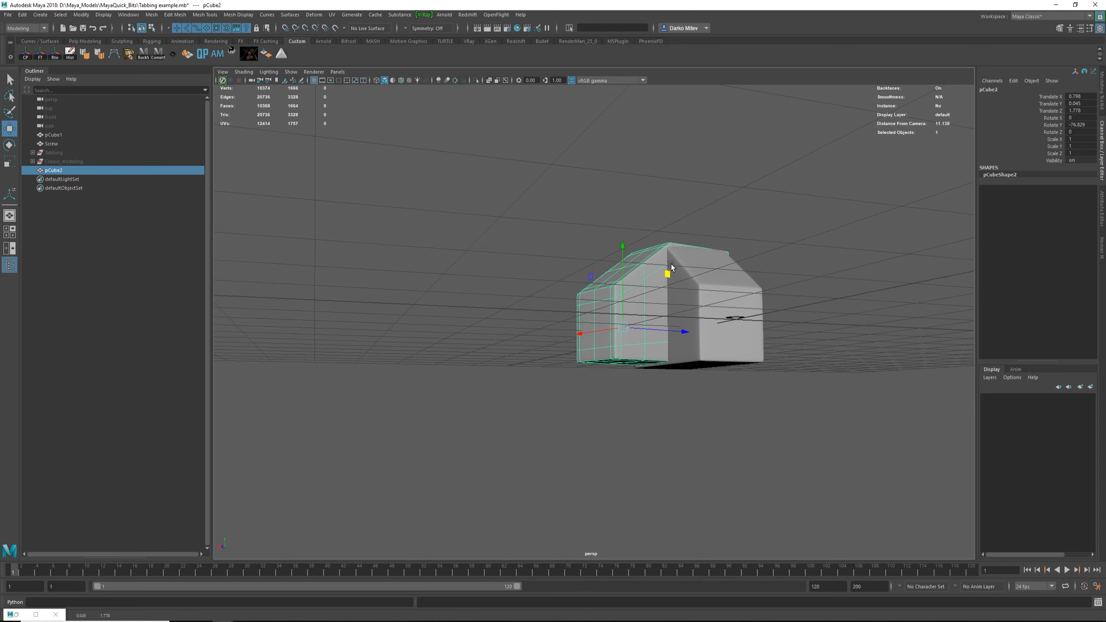
left_click(773, 389)
left_click_drag(774, 388, 611, 398, "alt")
- Undo the duplicate block's moves and rotation, and delete the duplicate
key("ctrl+z")
key("ctrl+z")
key("ctrl+z")
key("ctrl+z")
key("ctrl+z")
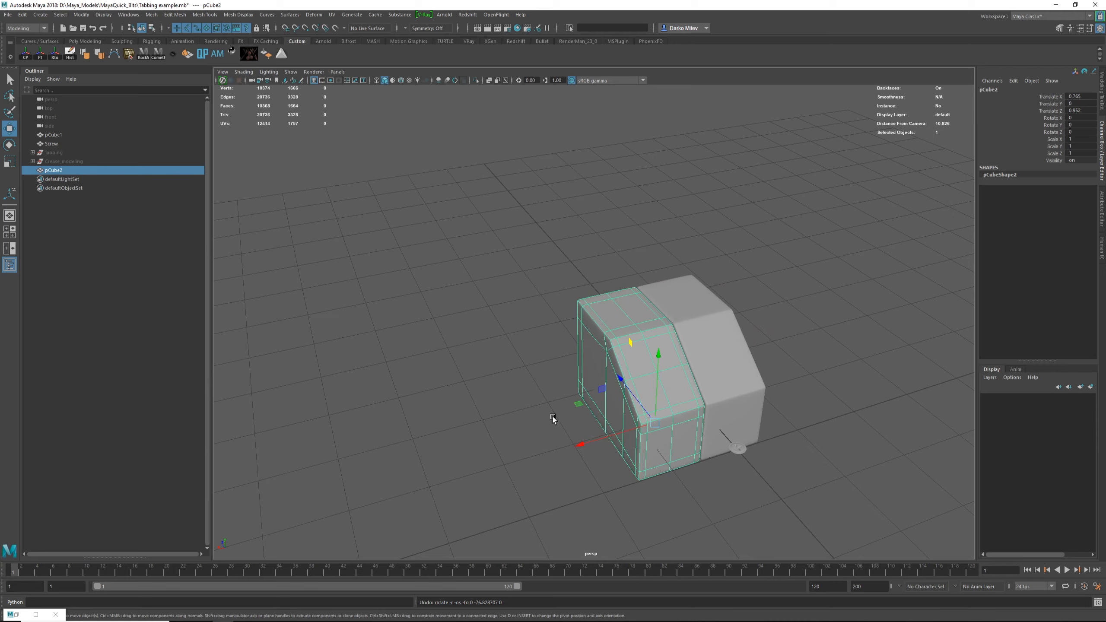
left_click_drag(629, 353, 625, 348)
key("Delete")
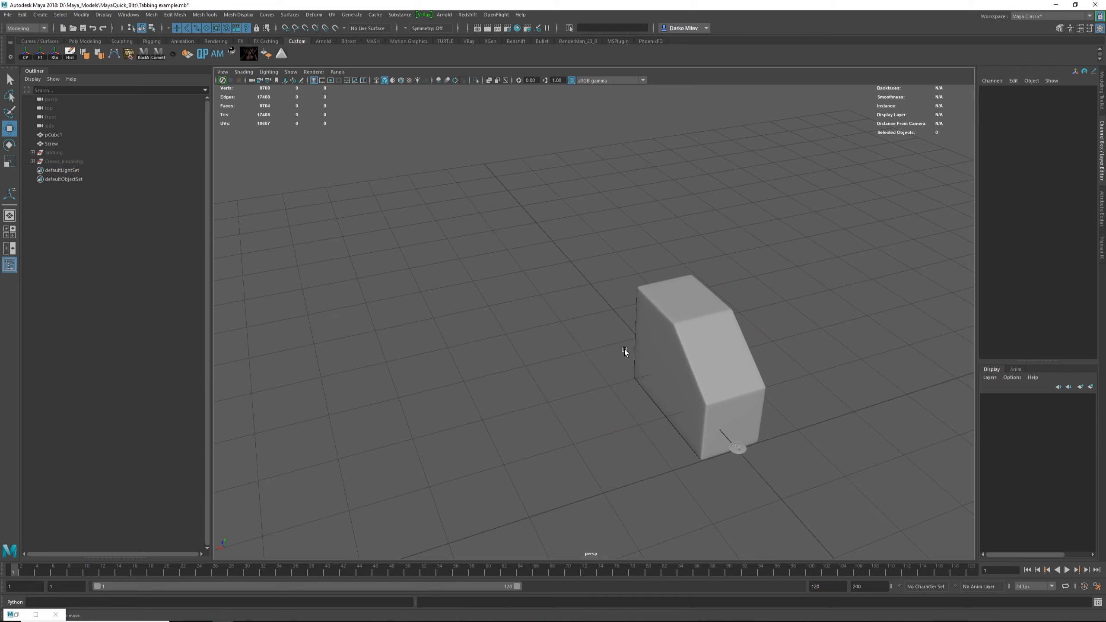
- Inspect the remaining block and get a close view of the small screw beside it
left_click_drag(626, 393, 659, 394, "alt")
middle_click_drag(696, 400, 645, 398, "alt")
right_click_drag(645, 397, 812, 459, "alt")
left_click_drag(812, 459, 631, 392, "alt")
left_click(607, 334)
key("f")
left_click(730, 417)
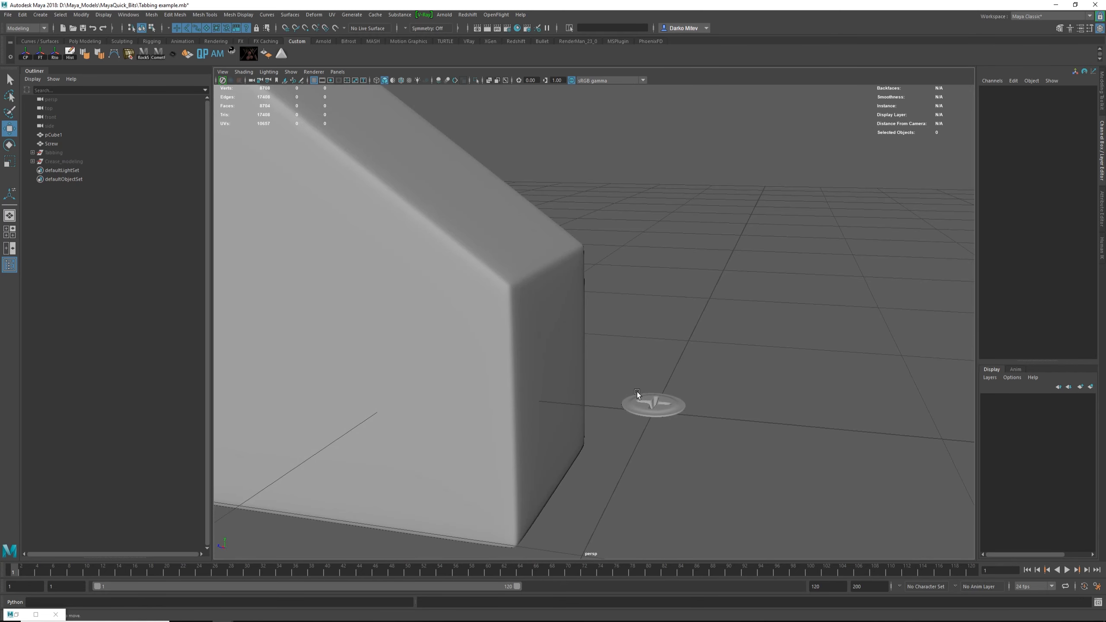
- Turn off smooth mesh preview for the block and the screw, and display wireframe over the shading
left_click(421, 203)
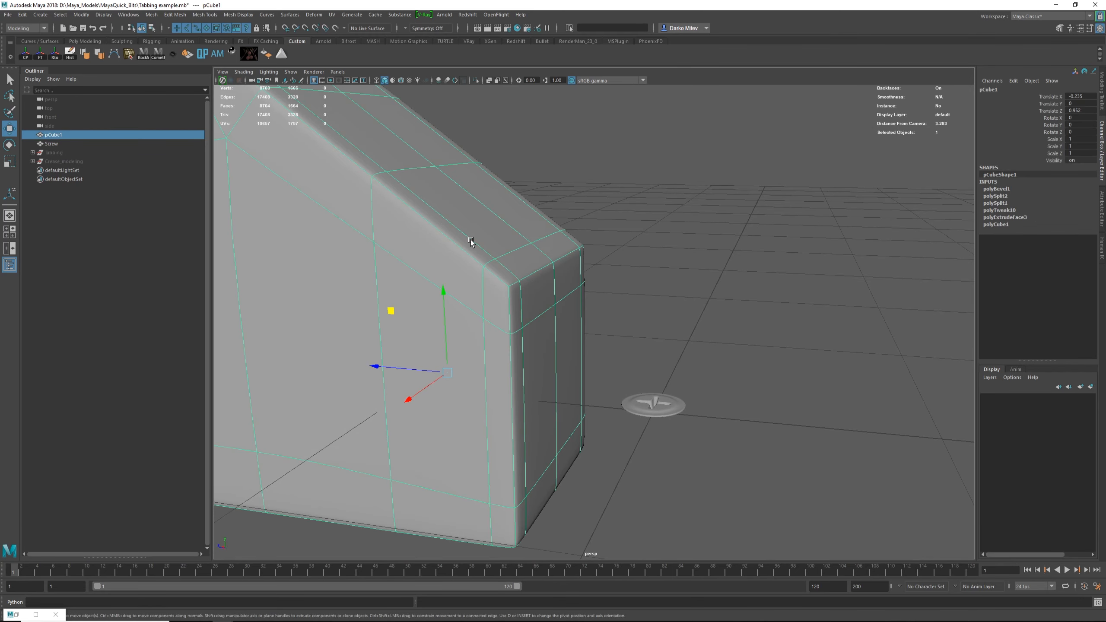
key("1")
left_click(658, 403)
key("1")
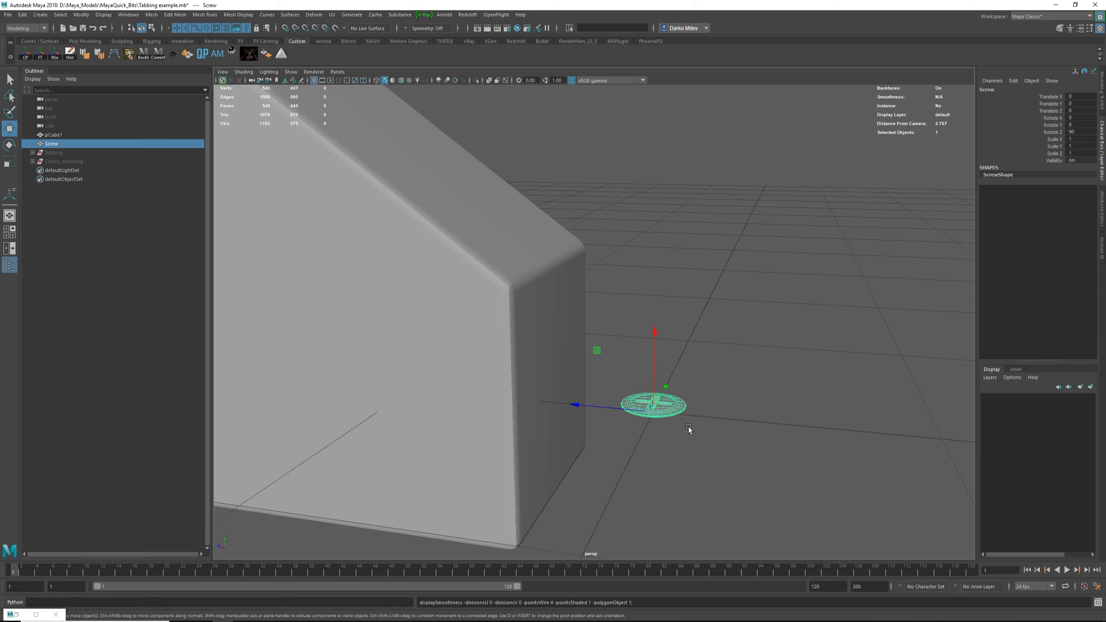
left_click(685, 429)
mouse_move(671, 333)
left_mouse_down("alt")
mouse_move(644, 405)
mouse_move(636, 370)
mouse_move(559, 359)
mouse_move(640, 388)
mouse_move(607, 360)
left_mouse_up("alt")
left_click(401, 80)
- Activate the Snap Together Tool with the Move and rotate object(s) option and close its settings
left_click(88, 15)
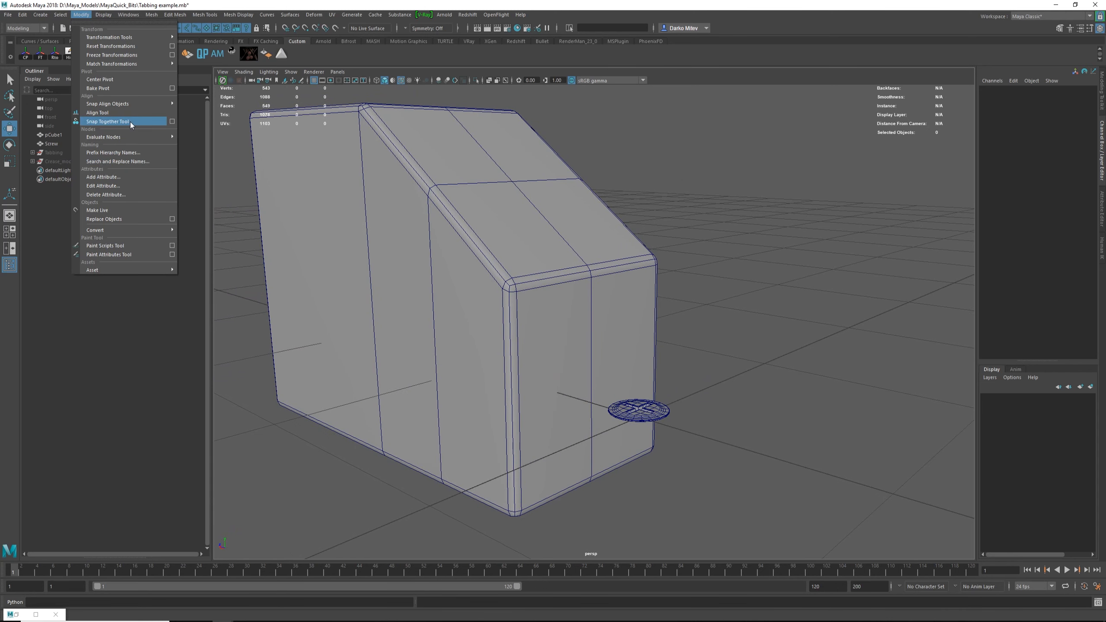
left_click(172, 122)
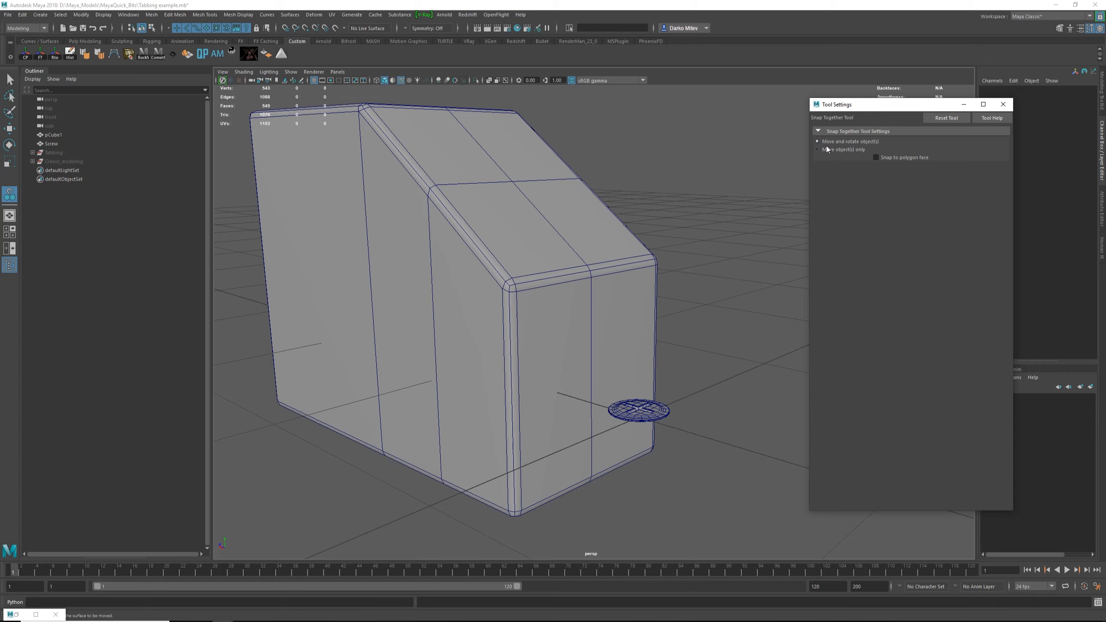
left_click(1003, 104)
- Set the centre vertex on the screw's underside as the Snap Together source point
middle_click_drag(593, 362, 557, 335, "alt")
right_click_drag(557, 336, 623, 379, "alt")
left_click_drag(622, 378, 633, 340, "alt")
right_click_drag(633, 340, 706, 468, "alt")
middle_click_drag(706, 468, 599, 323, "alt")
key("v")
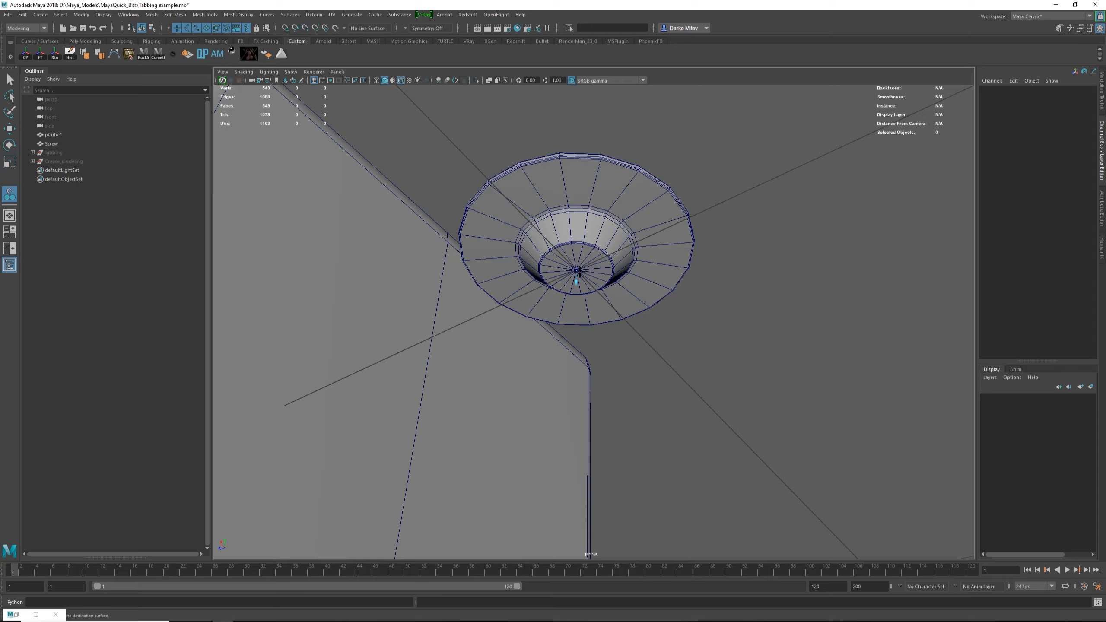
- Set the middle vertex of the block's sloped face as the destination and snap the screw onto it
left_click_drag(579, 271, 519, 296, "alt")
middle_click_drag(473, 209, 486, 287, "alt")
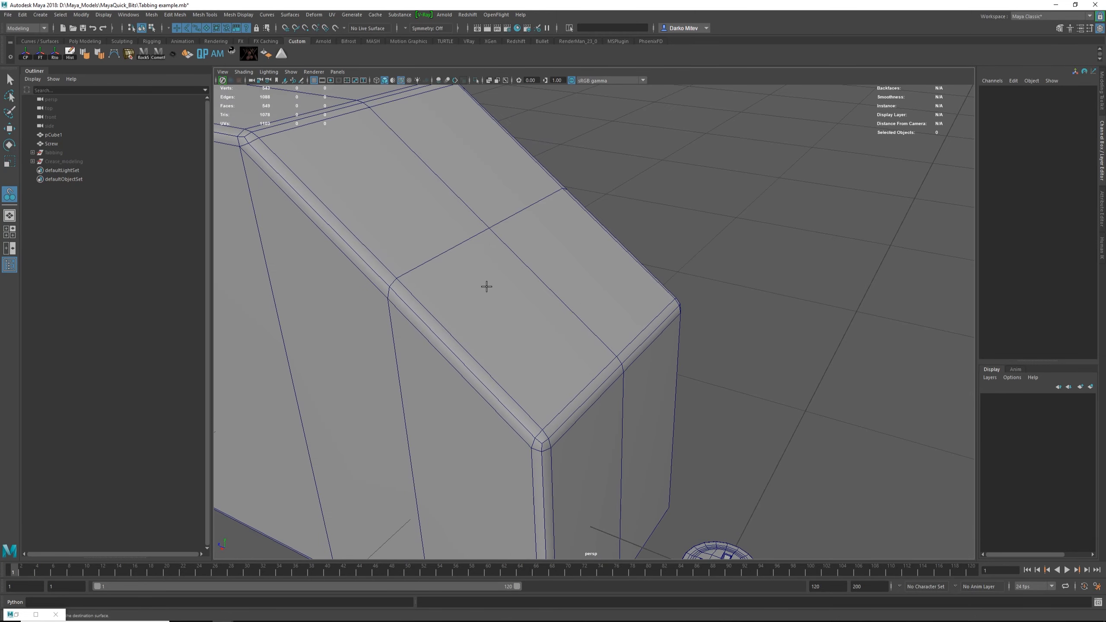
key("v")
left_click(489, 227)
left_click_drag(490, 228, 657, 313, "alt")
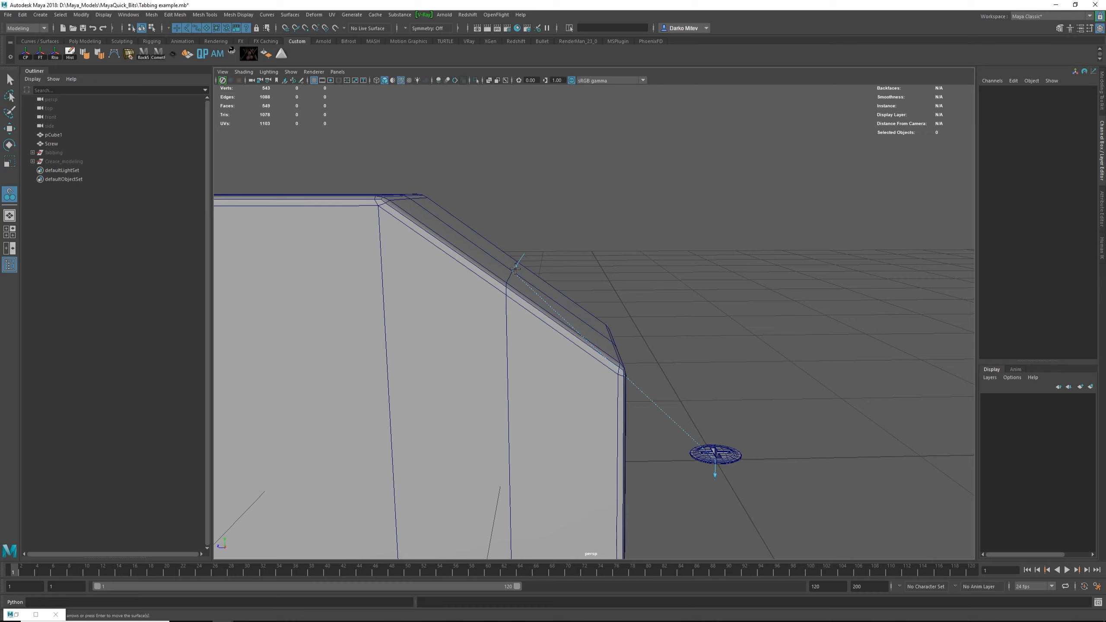
key("Return")
right_click_drag(452, 242, 544, 395, "alt")
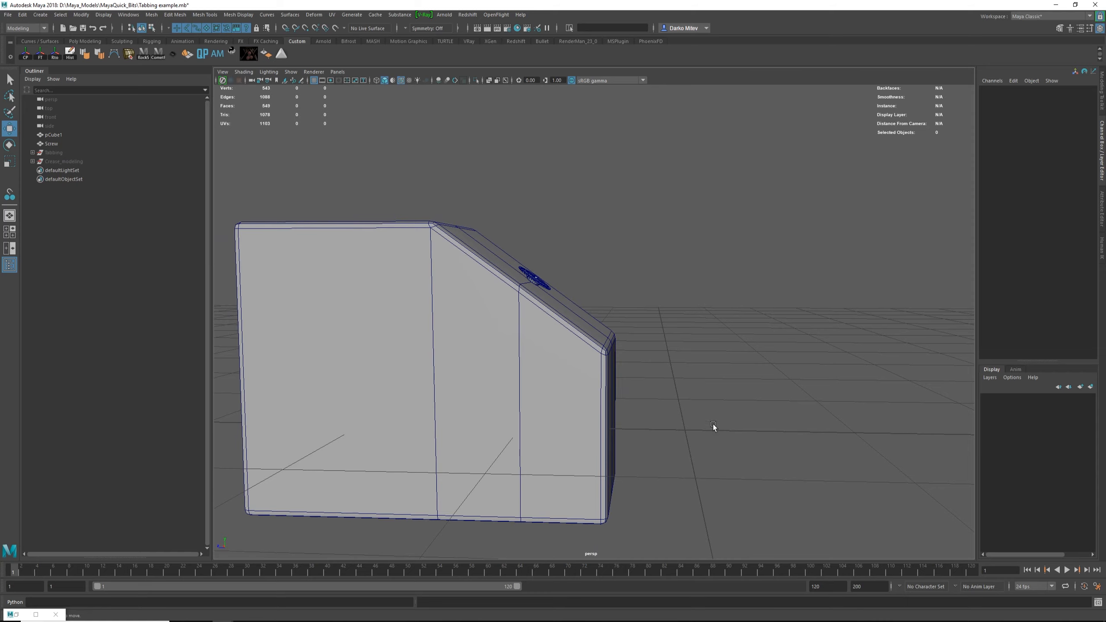
- Select the screw and the block together and turn on their smooth mesh preview
right_click_drag(540, 261, 524, 246, "alt")
left_click(435, 262)
left_click(423, 291, "shift")
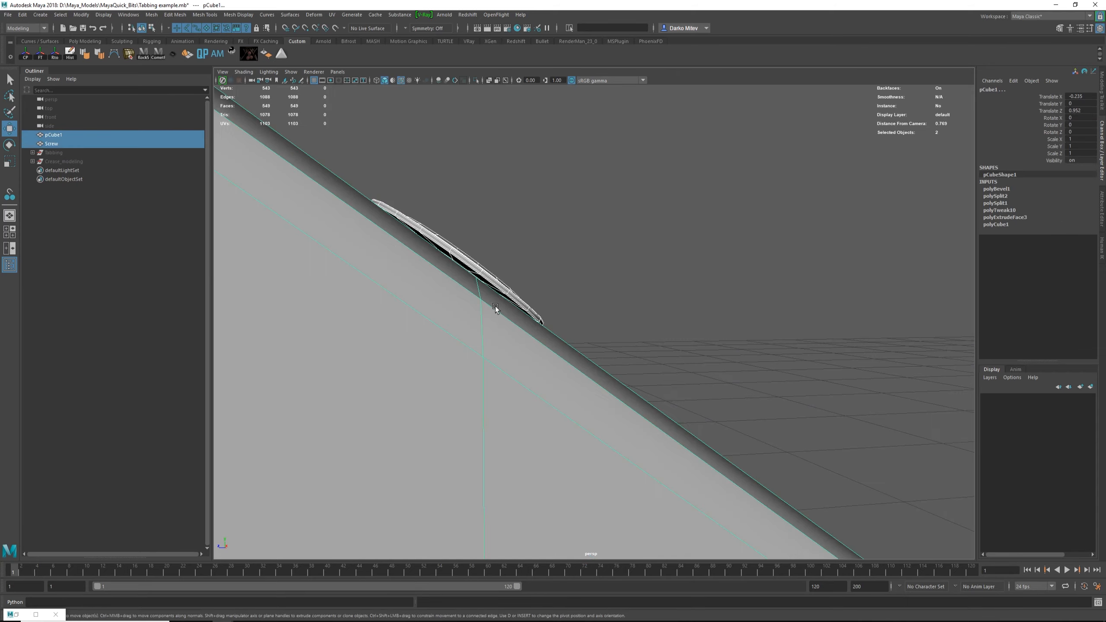
right_click_drag(494, 309, 473, 318, "alt")
left_click_drag(474, 318, 629, 420, "alt")
key("3")
right_click_drag(621, 413, 786, 308, "alt")
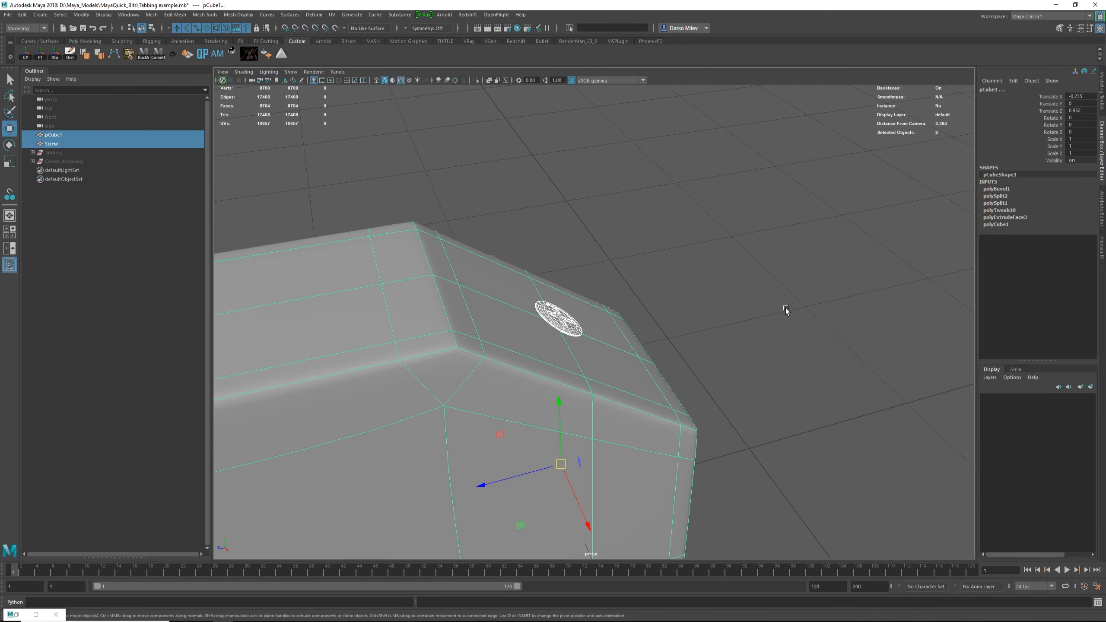
- Examine the screw's placement and tilted axes on the sloped face from several sides and distances
left_click(697, 331)
left_click_drag(697, 331, 586, 329, "alt")
right_click_drag(585, 330, 536, 366, "alt")
left_click_drag(536, 366, 693, 338, "alt")
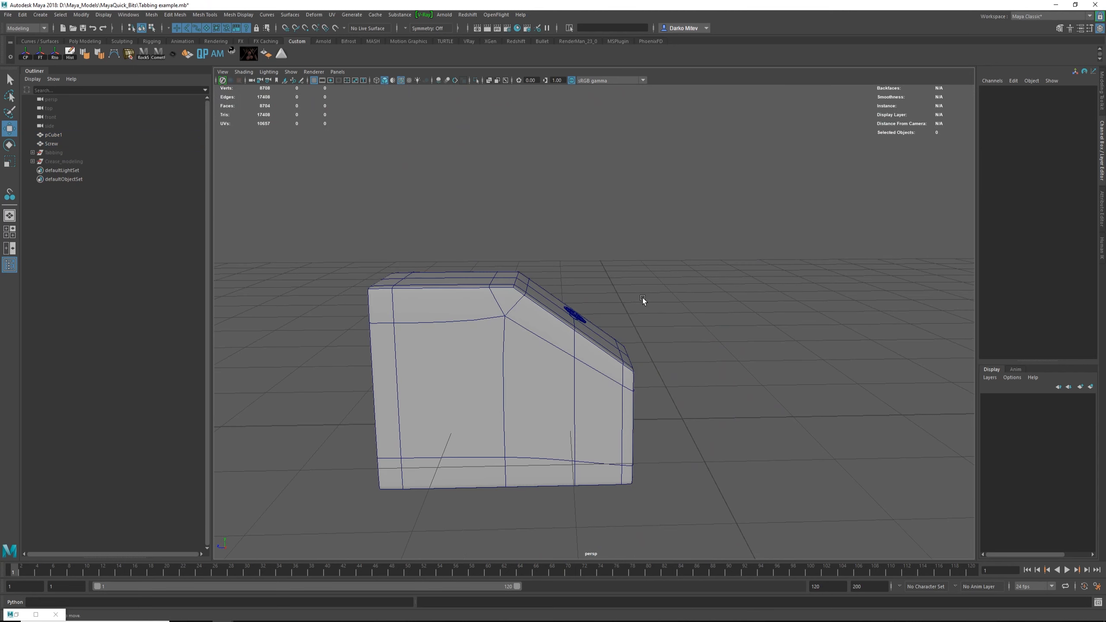
left_click(585, 320)
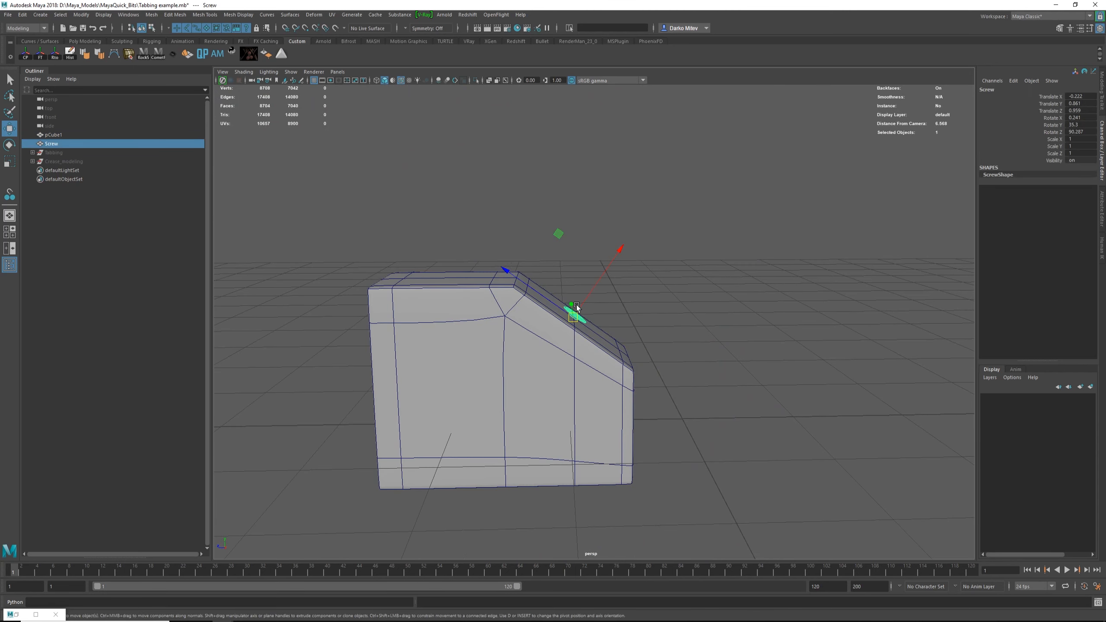
left_click_drag(622, 319, 557, 299, "alt")
key("f")
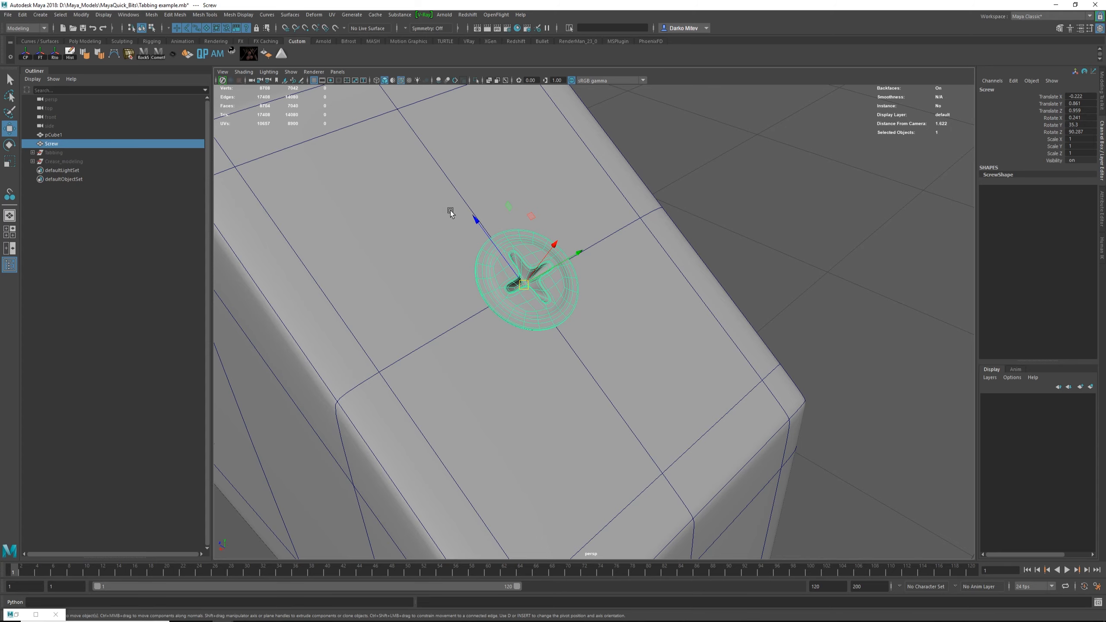
scroll(540, 291, "down", 5)
left_click_drag(540, 291, 748, 339, "alt")
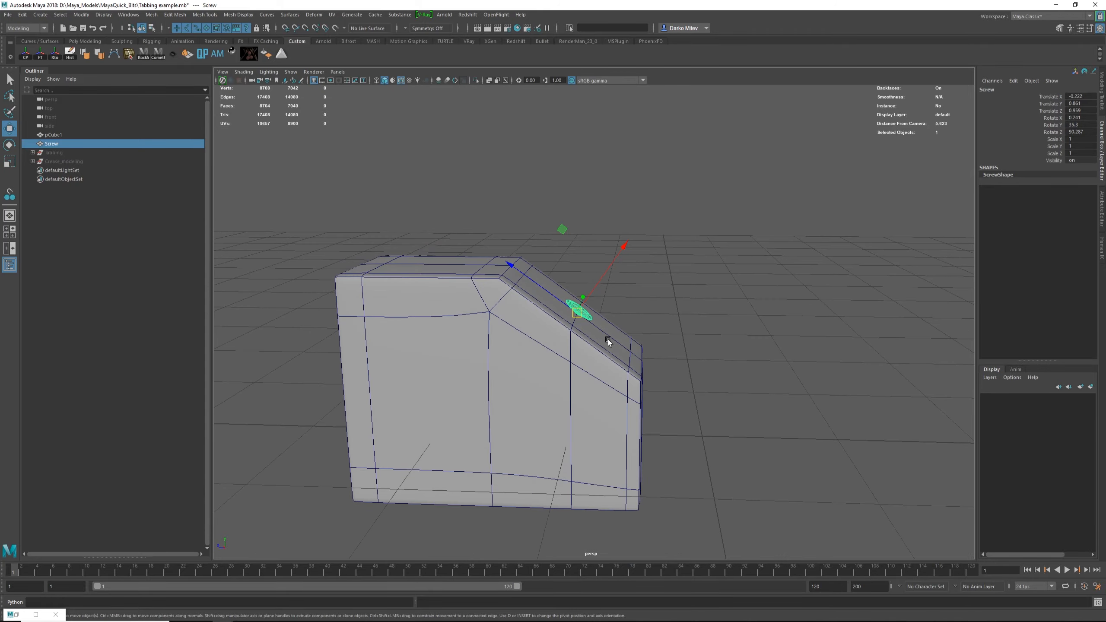
left_click_drag(610, 306, 639, 329, "alt")
right_click_drag(640, 329, 808, 405, "alt")
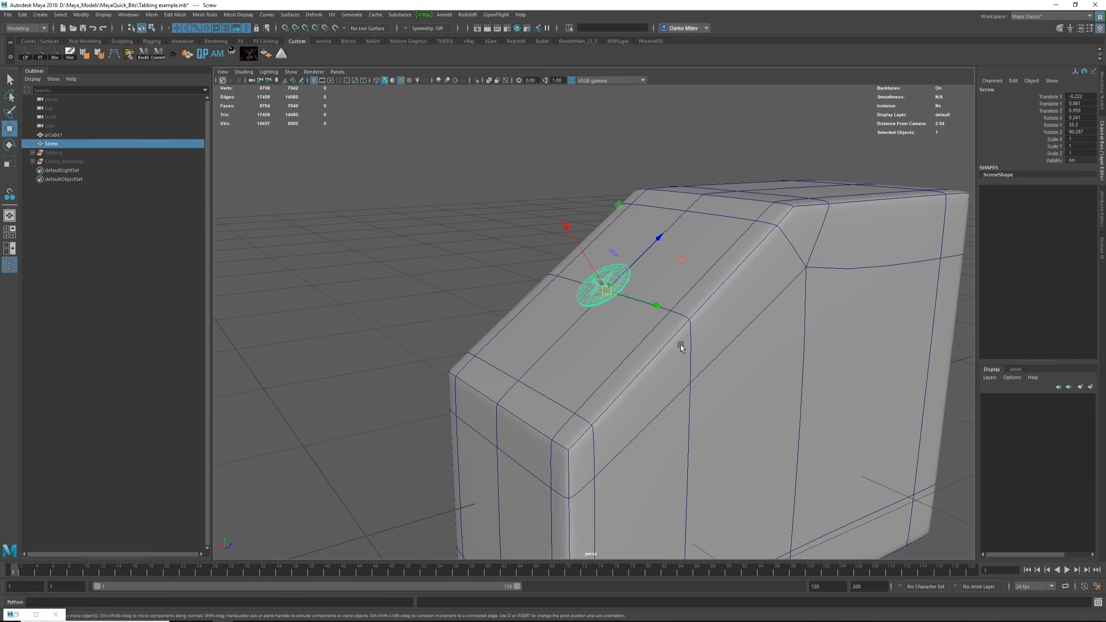
right_click_drag(600, 373, 519, 317, "alt")
left_click(519, 317)
left_click_drag(531, 349, 741, 347, "alt")
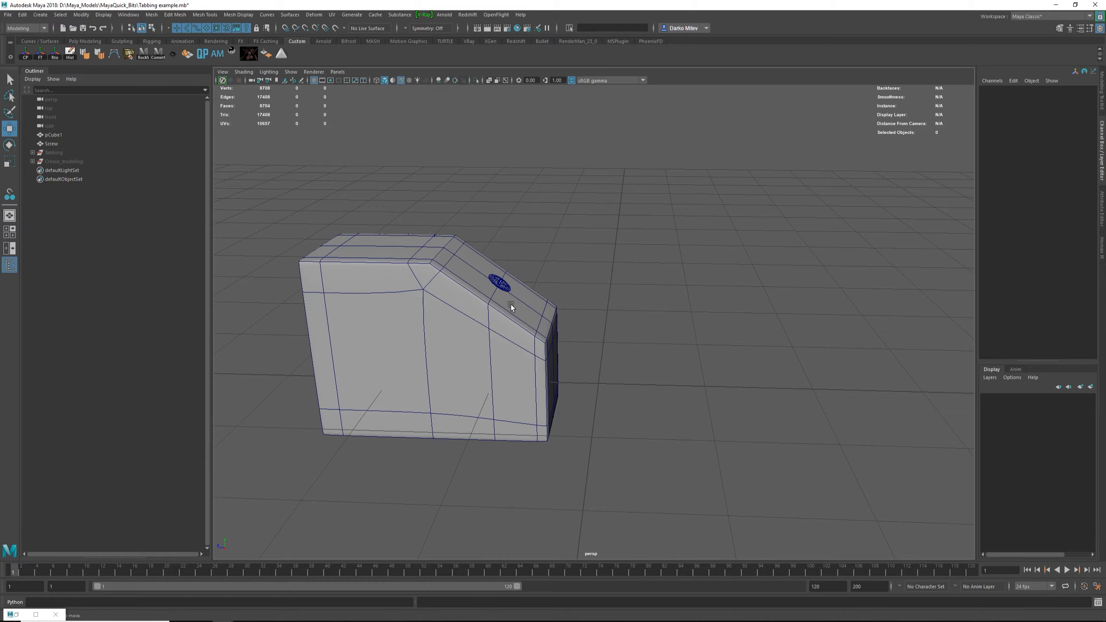
- Select the screw on the slope and freeze its transformations
left_click(500, 284)
key("f")
scroll(704, 383, "down", 8)
scroll(677, 380, "down", 8)
left_click_drag(677, 380, 536, 357, "alt")
scroll(768, 505, "up", 7)
left_click_drag(768, 505, 1105, 176, "alt")
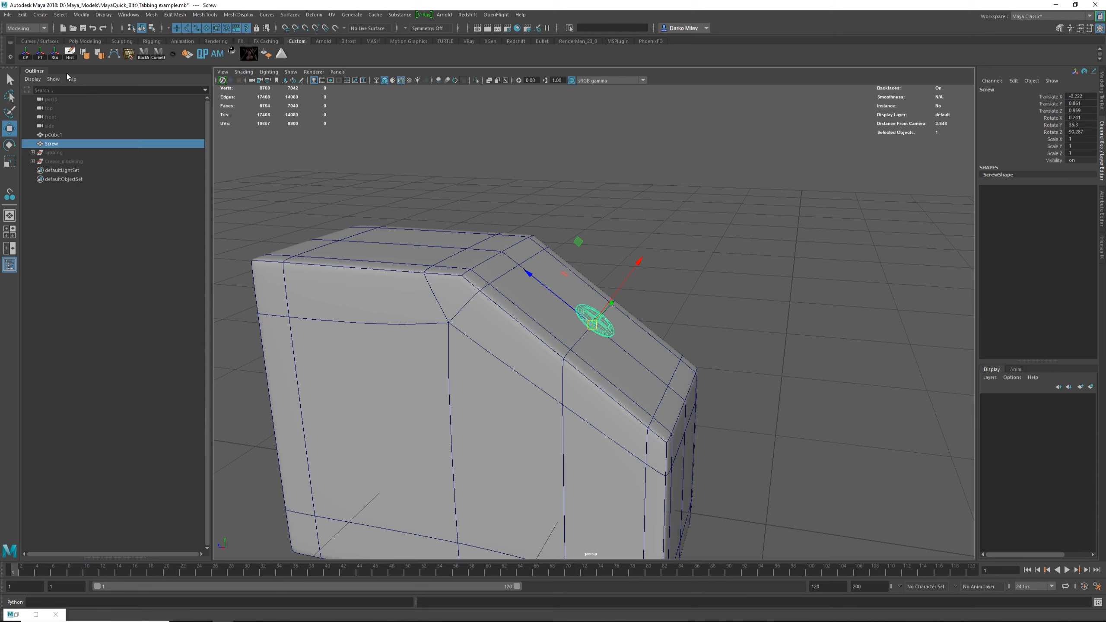
left_click(41, 55)
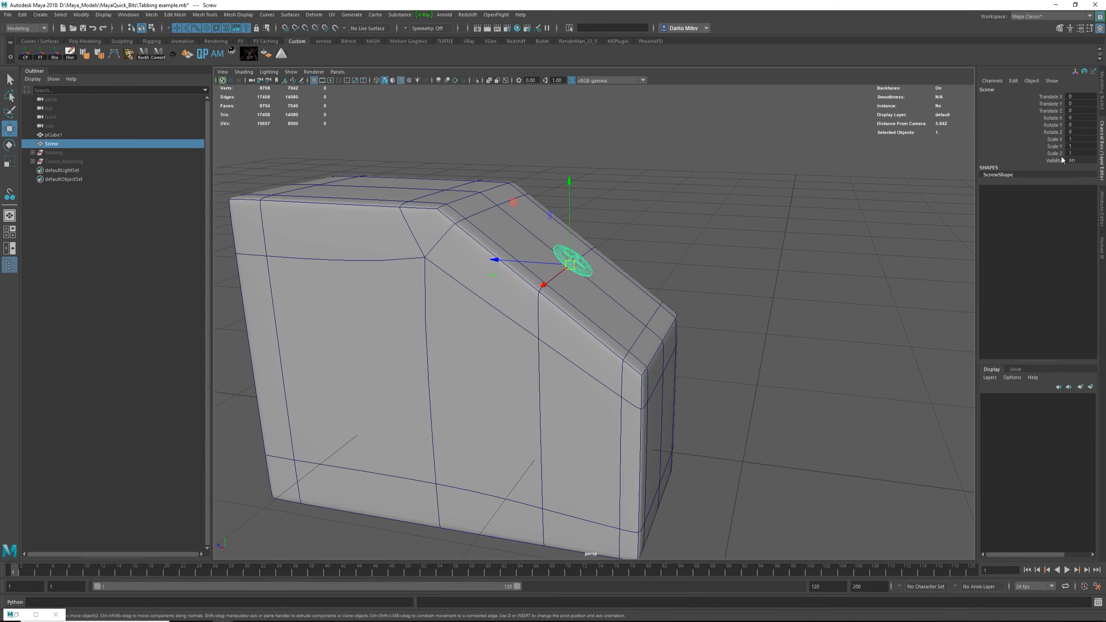
- Examine the frozen screw's move and rotate axes against the sloped face from several angles
left_click_drag(701, 321, 700, 392, "alt")
left_click_drag(745, 465, 780, 464, "alt")
scroll(783, 460, "down", 4)
left_click_drag(725, 414, 681, 325, "alt")
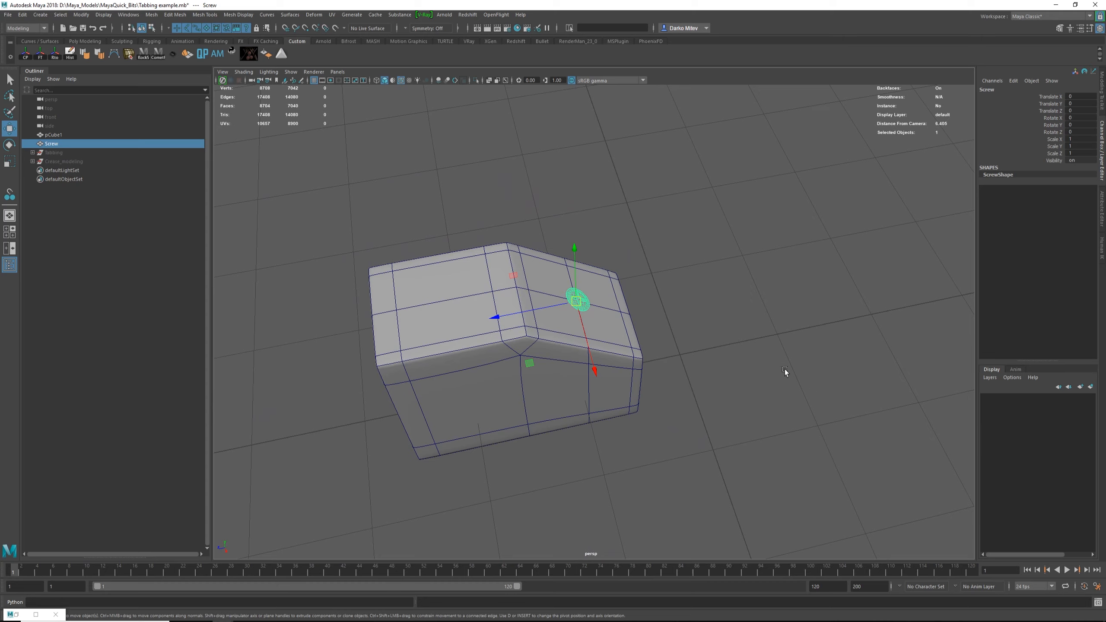
left_click_drag(785, 369, 725, 325, "alt")
right_click_drag(725, 324, 729, 371, "alt")
left_click_drag(729, 370, 702, 344, "alt")
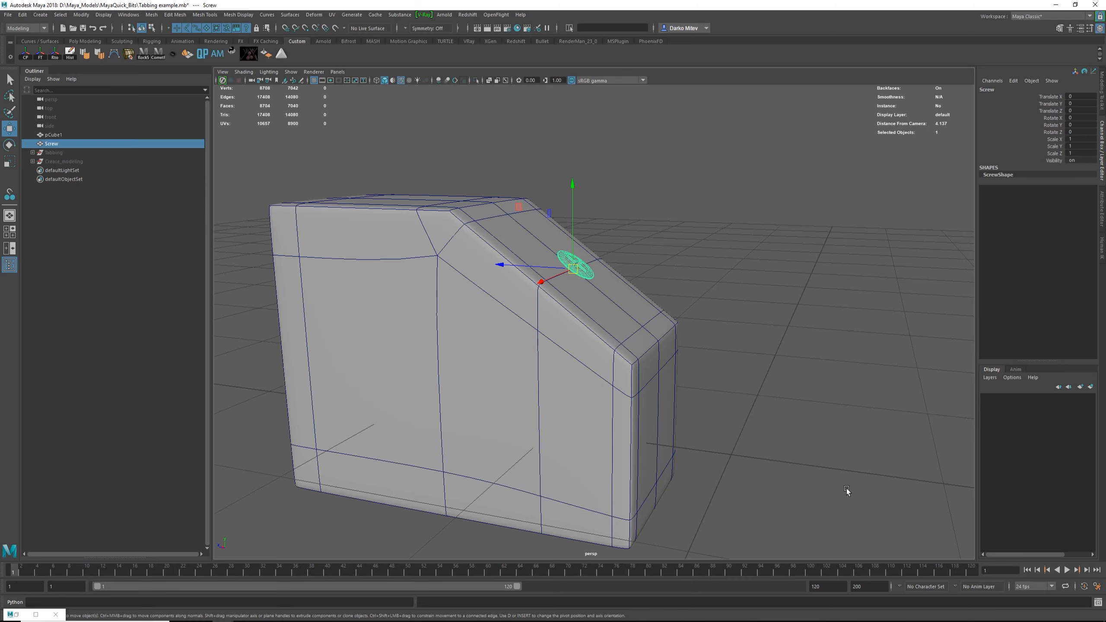
right_click_drag(661, 397, 649, 356, "alt")
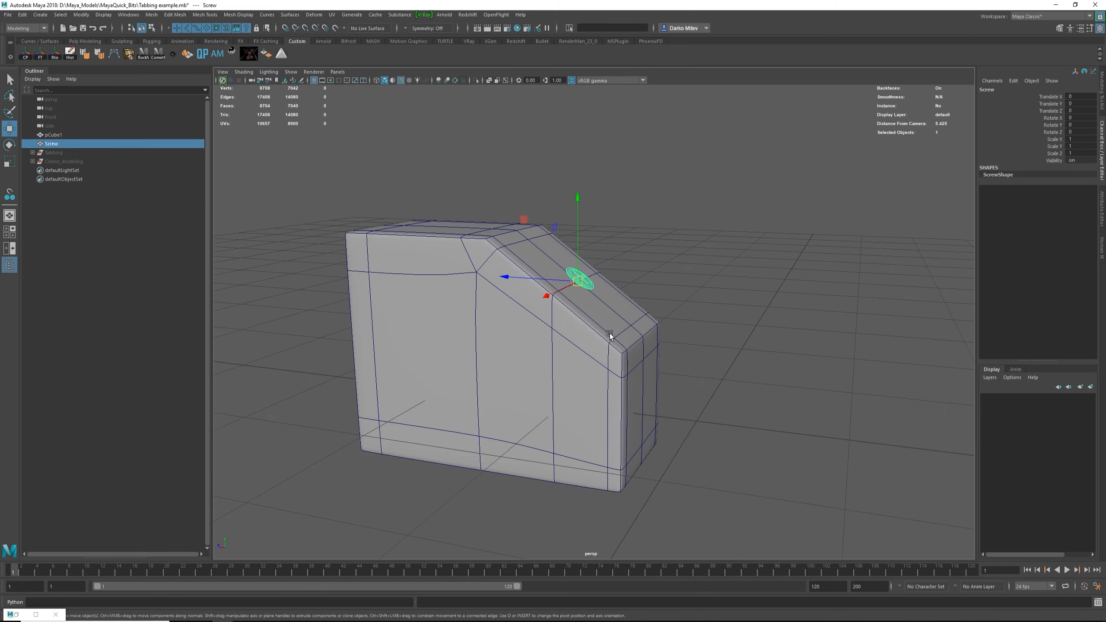
scroll(558, 249, "up", 3)
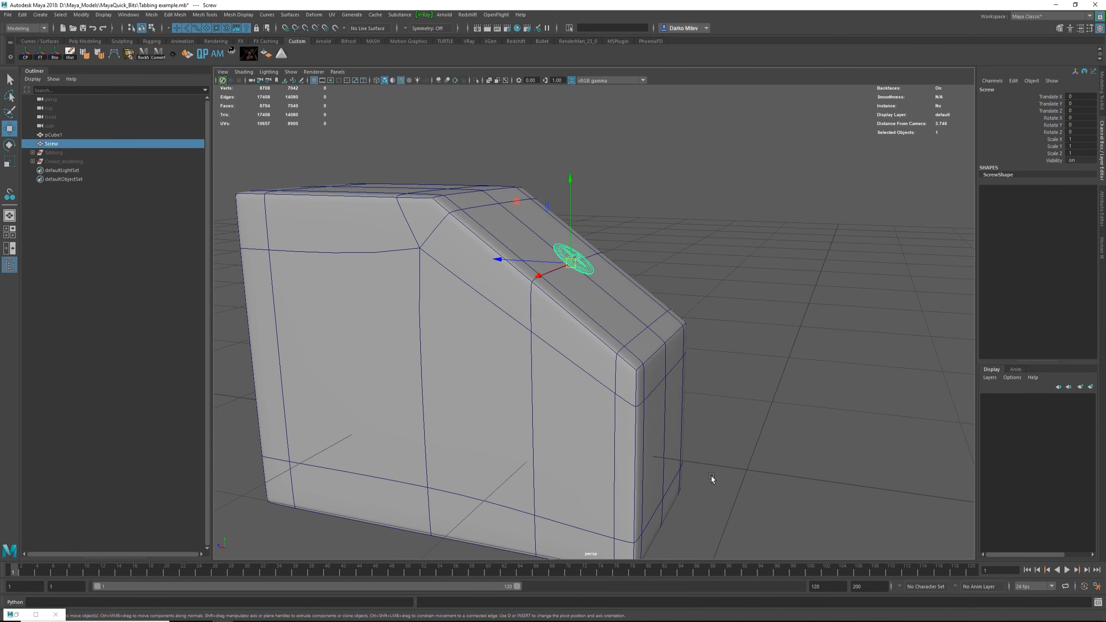
scroll(624, 402, "up", 3)
key("e")
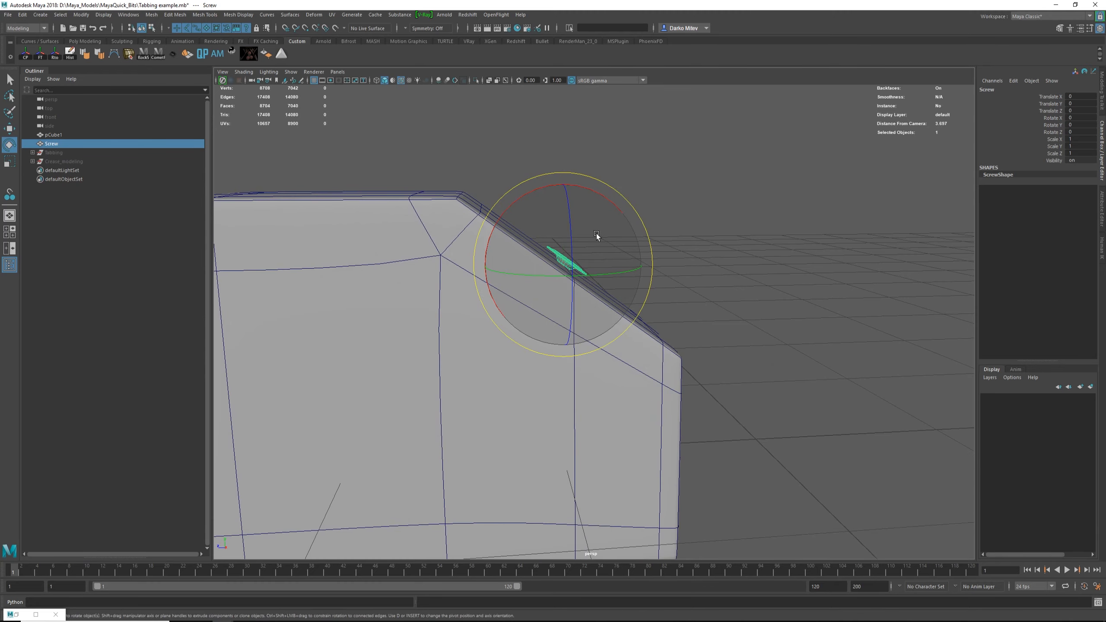
left_click_drag(562, 258, 657, 332, "alt")
right_click_drag(601, 318, 693, 355, "alt")
left_click_drag(694, 355, 530, 275, "alt")
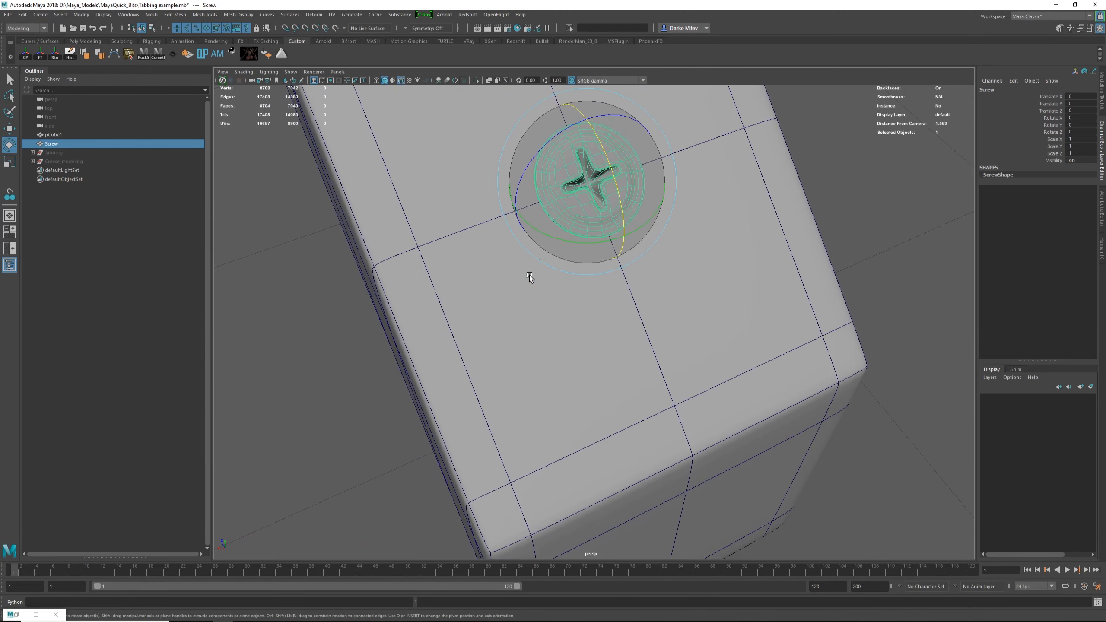
- Reorient the screw's pivot by aligning its axes to a component on the screw head
middle_click_drag(529, 275, 497, 349, "alt")
right_click_drag(498, 350, 627, 415, "alt")
key("w")
left_click_drag(589, 317, 529, 281, "alt")
right_click_drag(529, 281, 564, 296, "alt")
middle_click_drag(528, 296, 592, 368, "alt")
right_click_drag(505, 308, 617, 328, "alt")
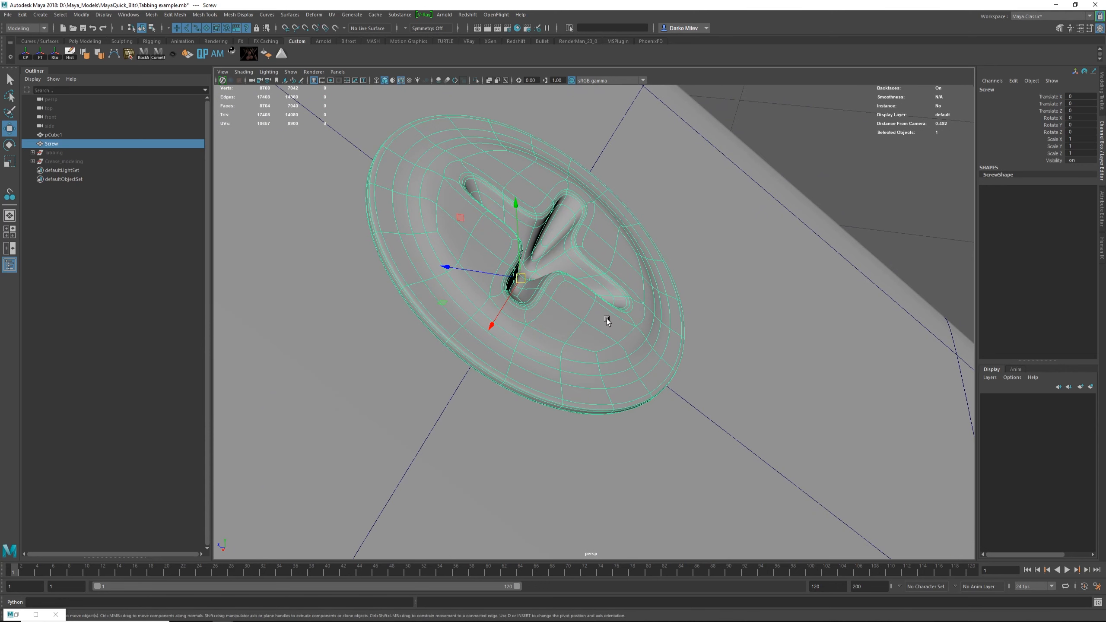
key("d")
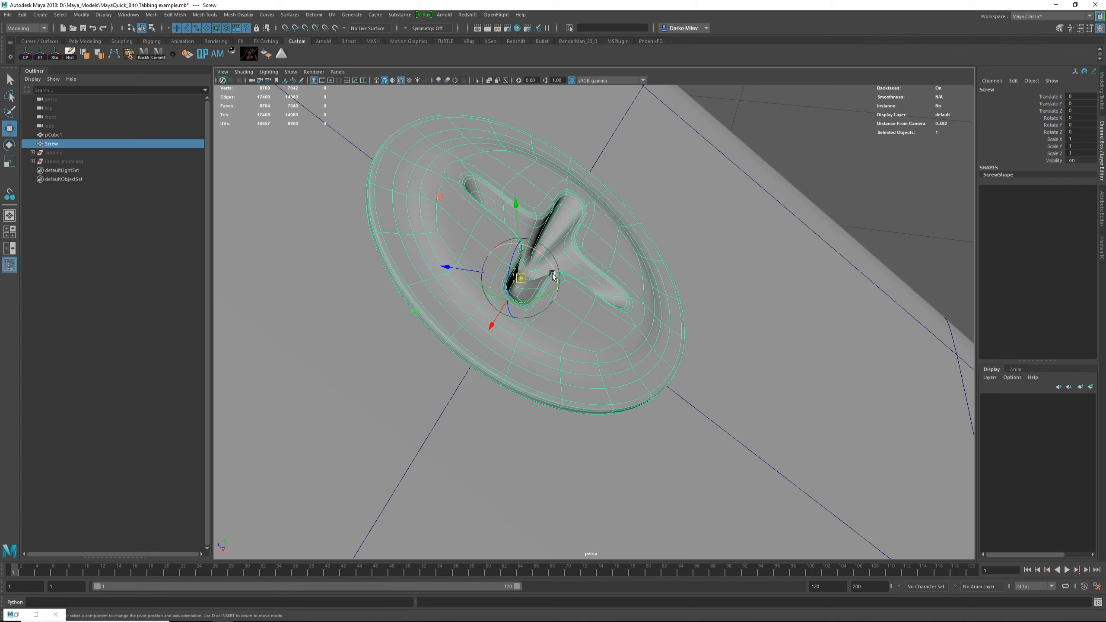
left_click_drag(552, 273, 562, 277)
left_click(600, 237, "ctrl")
key("d")
- Bake the screw's pivot with both Position and Orientation so its transform values follow the tilted axes
scroll(580, 297, "down", 5)
left_click_drag(579, 297, 592, 266, "alt")
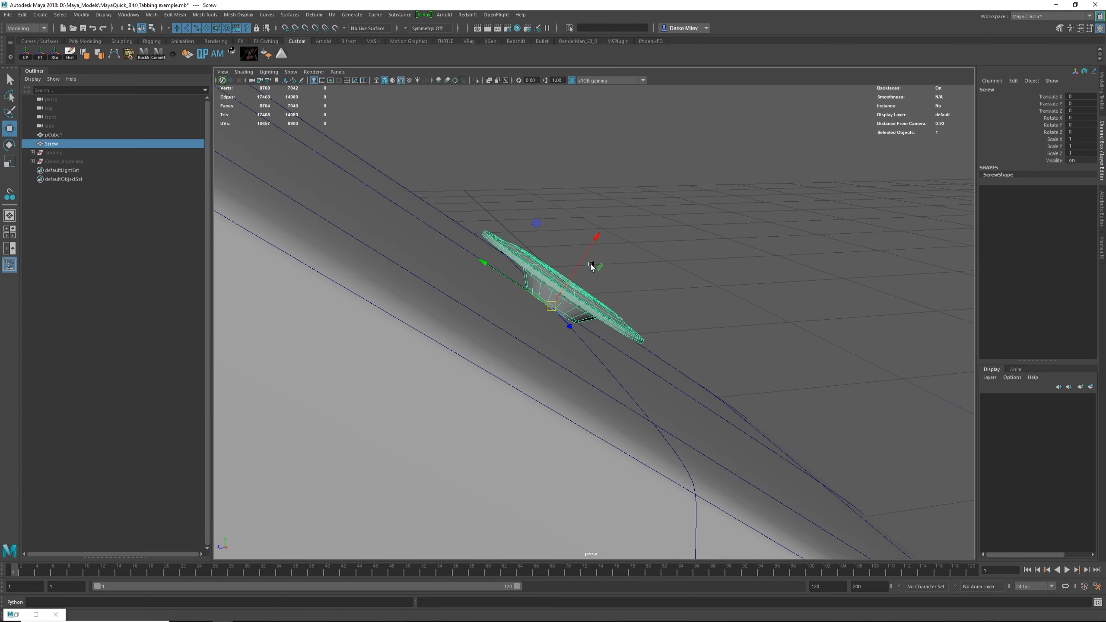
left_click_drag(626, 306, 617, 277, "alt")
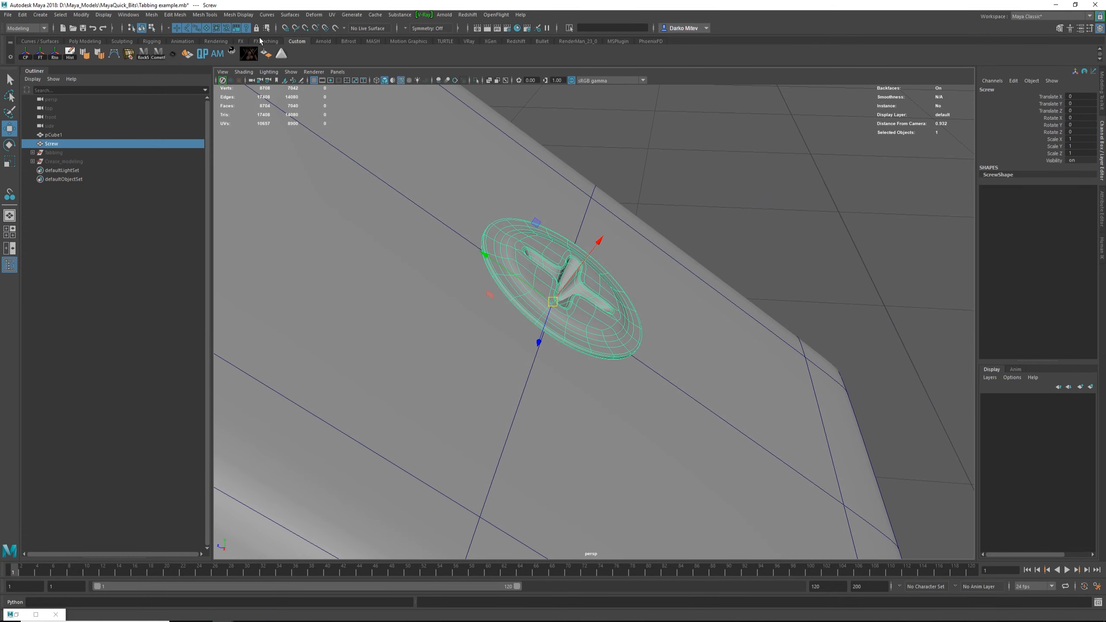
left_click(151, 14)
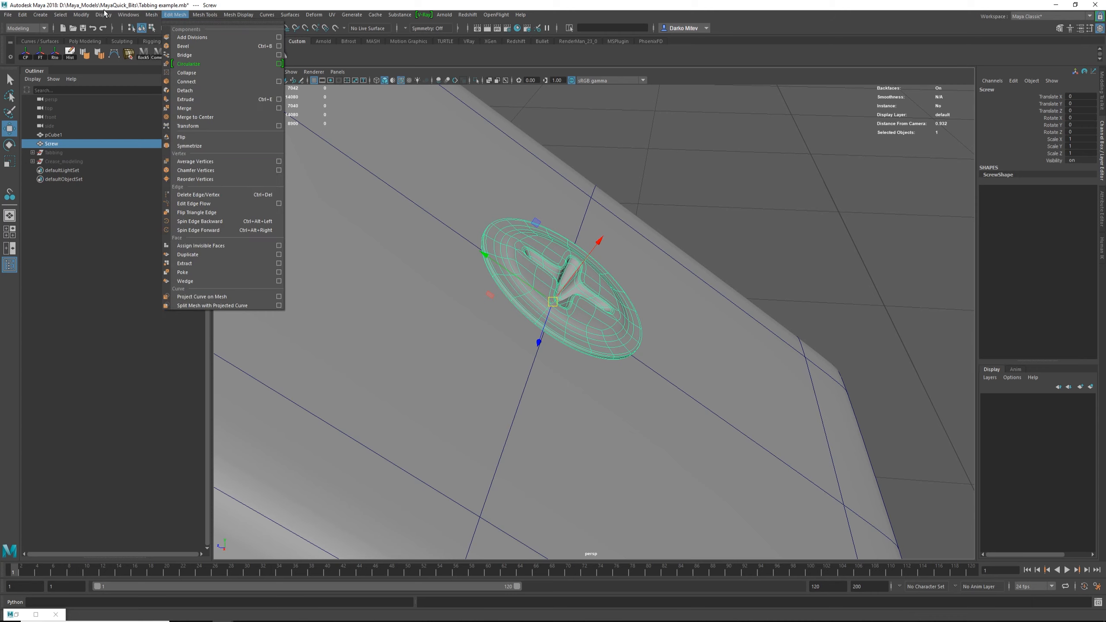
mouse_move(77, 15)
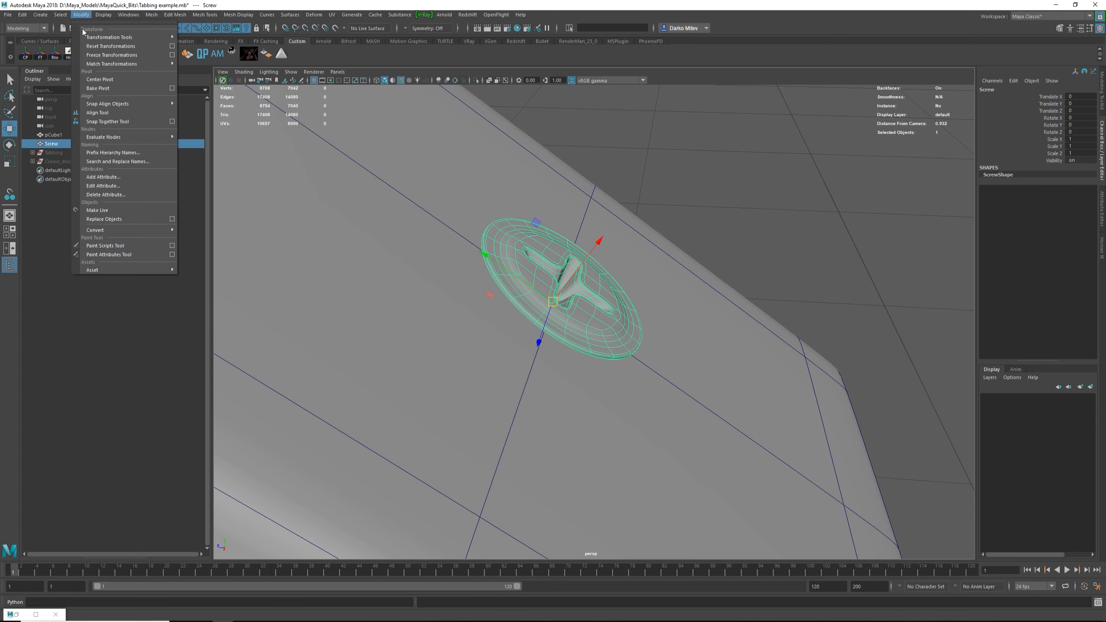
left_click(172, 88)
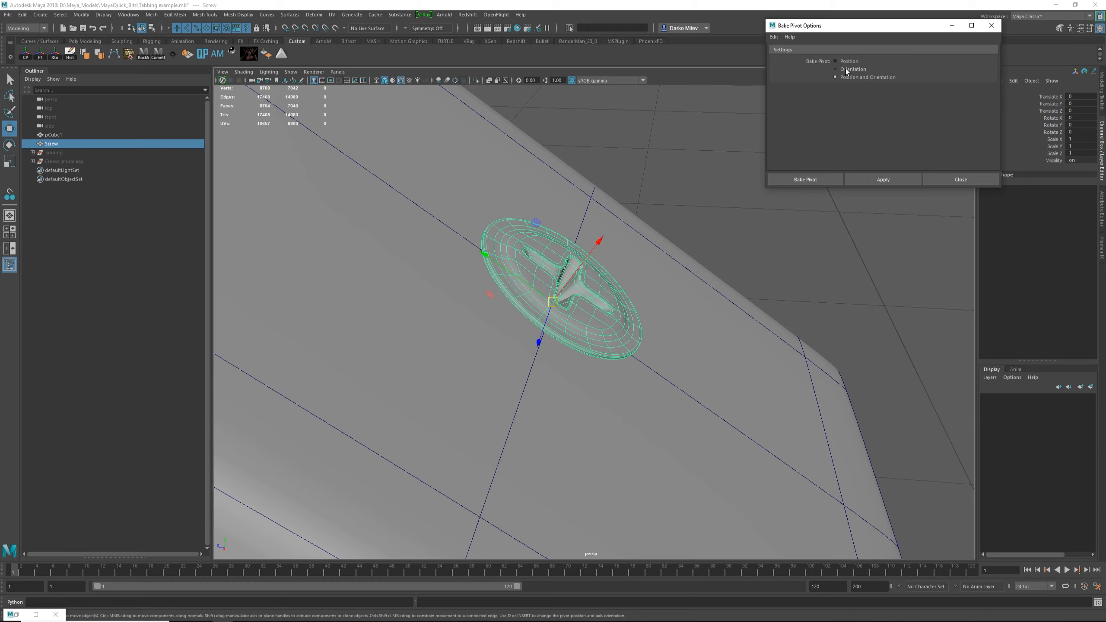
left_click(823, 184)
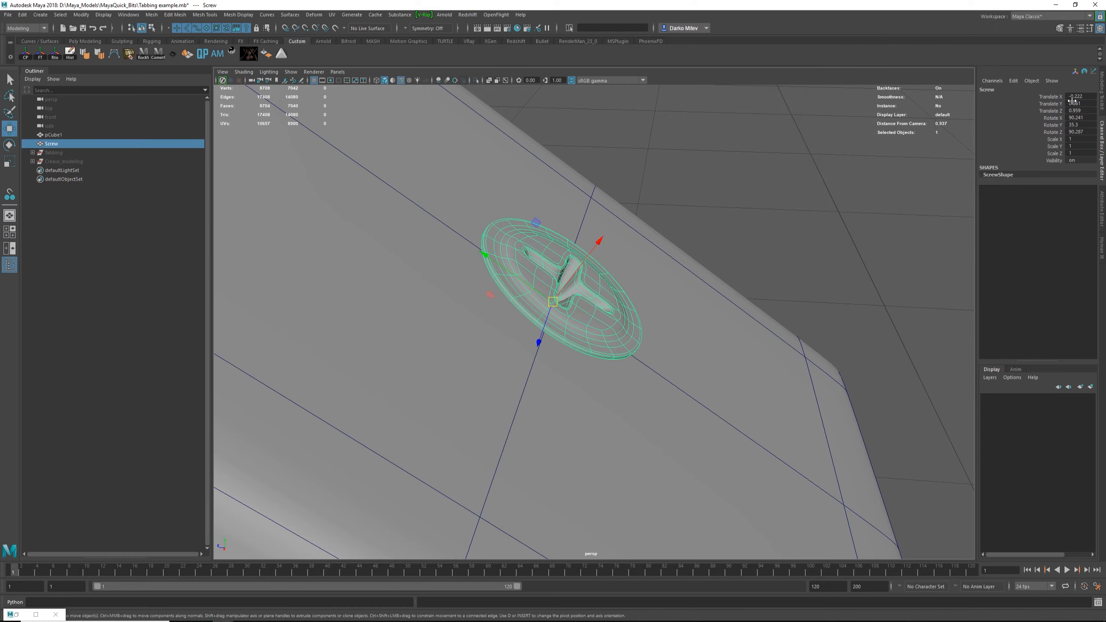
- Set the screw's Translate X, Y and Z and its Rotate X and Y to 0
left_click(1076, 126)
key("Tab")
left_click_drag(807, 245, 827, 234, "alt")
left_click_drag(664, 283, 629, 326, "alt")
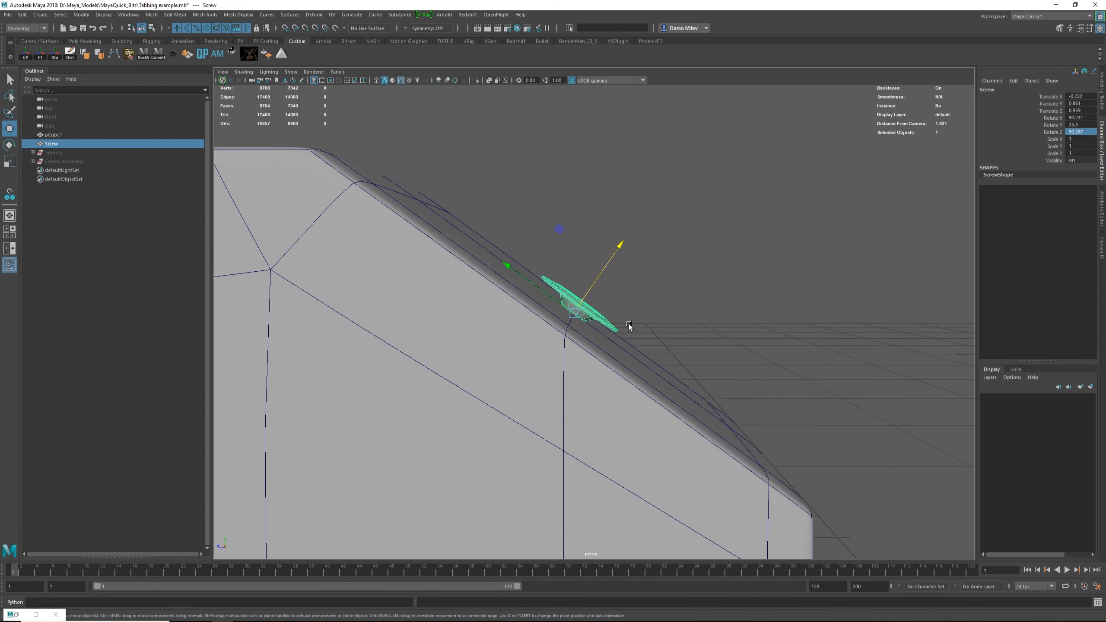
right_click_drag(628, 326, 568, 279, "alt")
left_click_drag(568, 279, 668, 379, "alt")
left_click_drag(745, 438, 698, 353, "alt")
left_click_drag(1084, 125, 1084, 98)
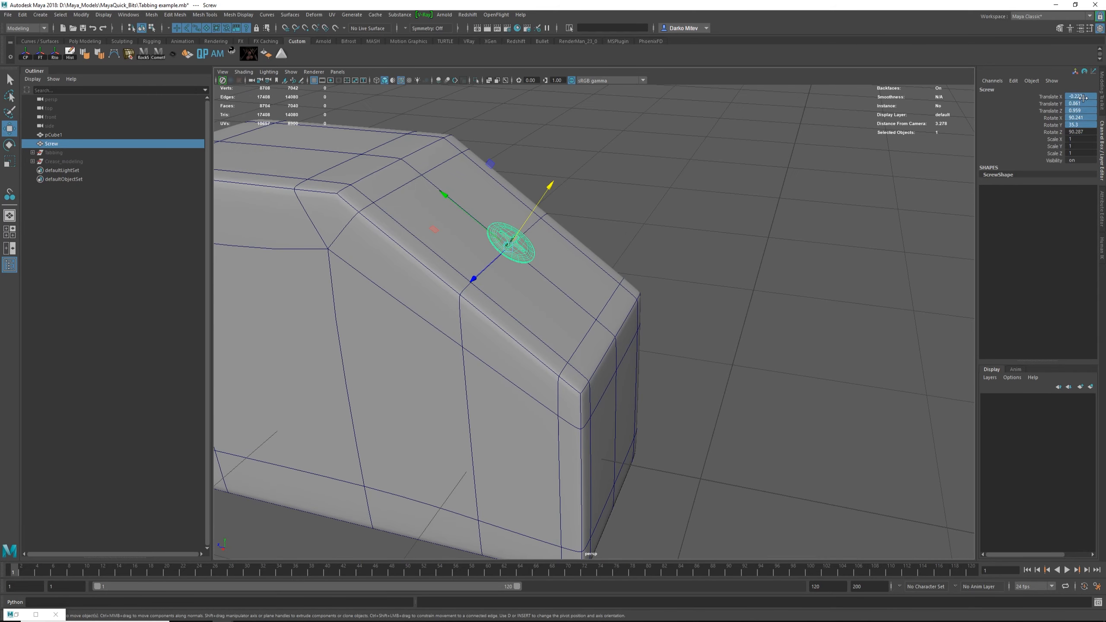
type("0")
key("Return")
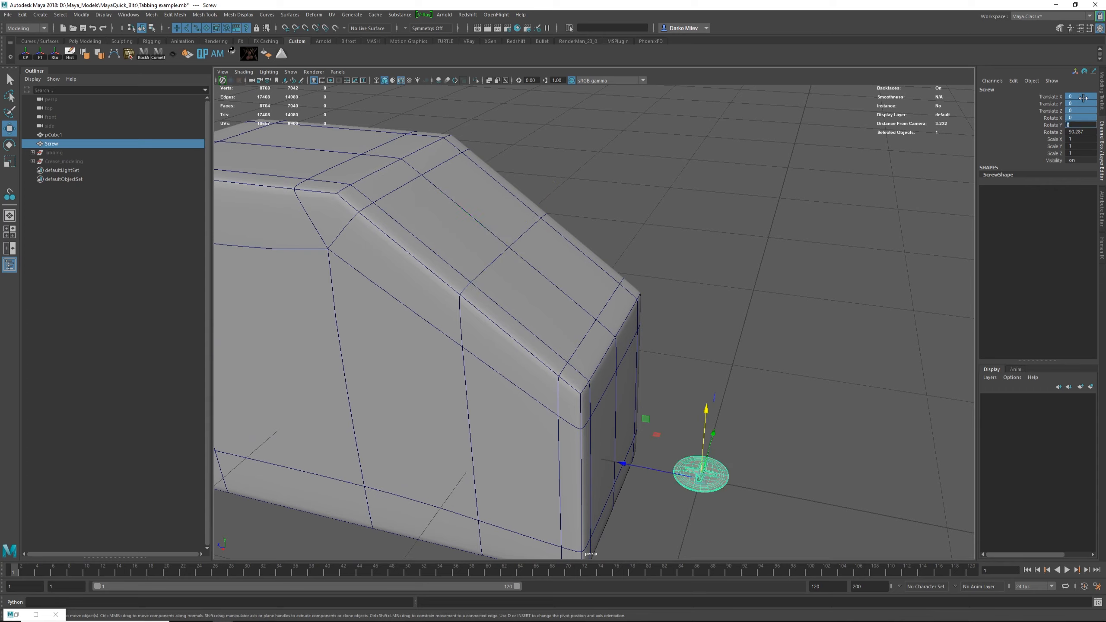
left_click(1085, 131)
key("Return")
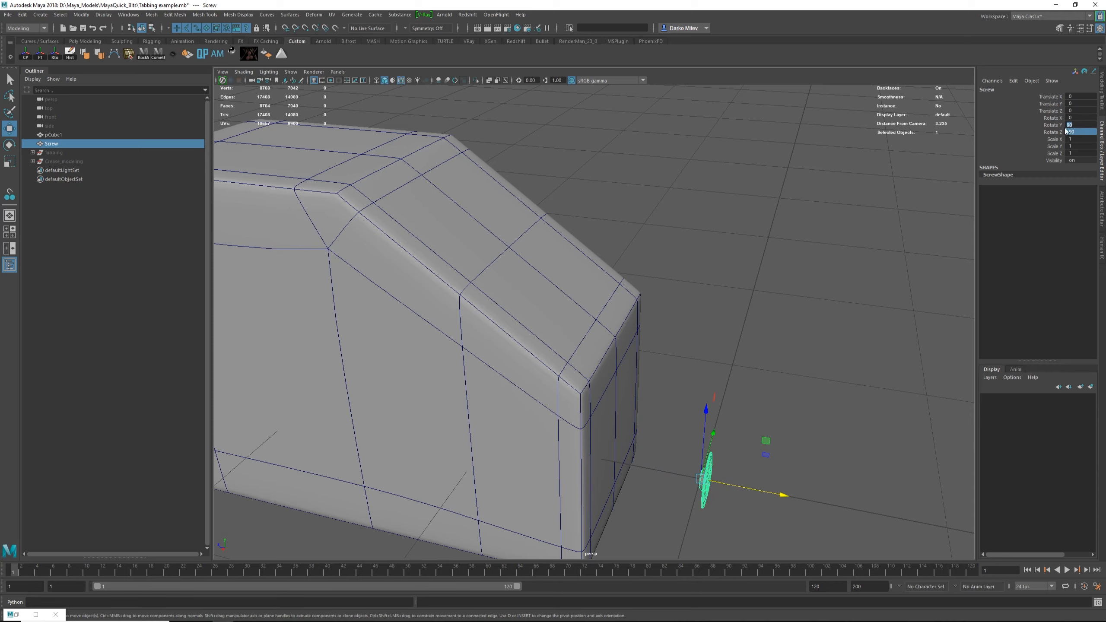
key("ctrl+z")
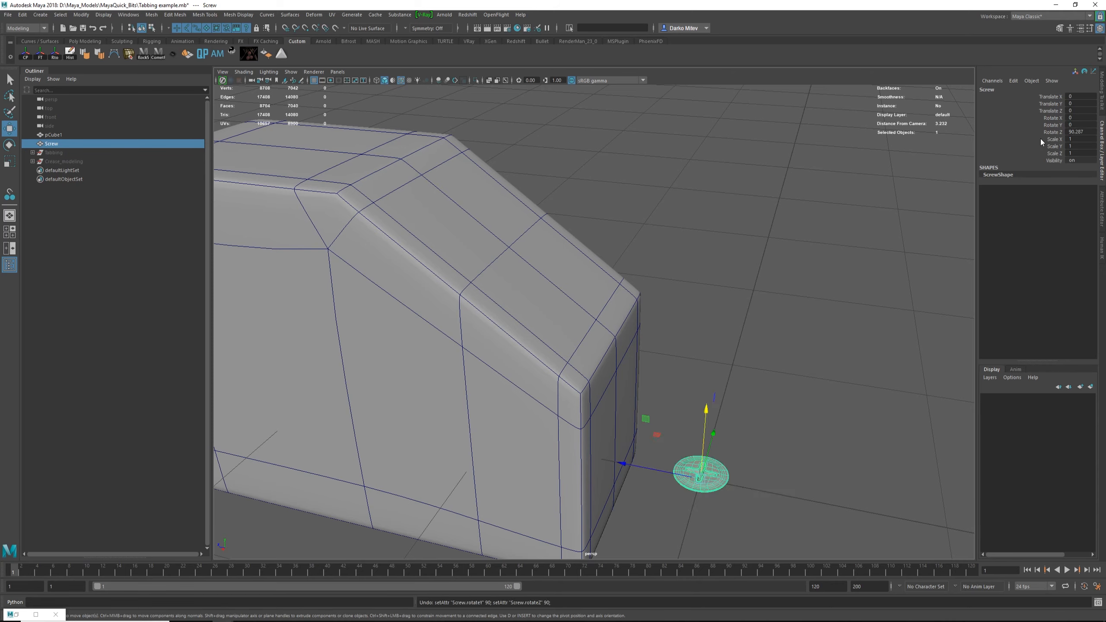
- Set the screw's Rotate Z to 90
double_click(1078, 132)
type("90")
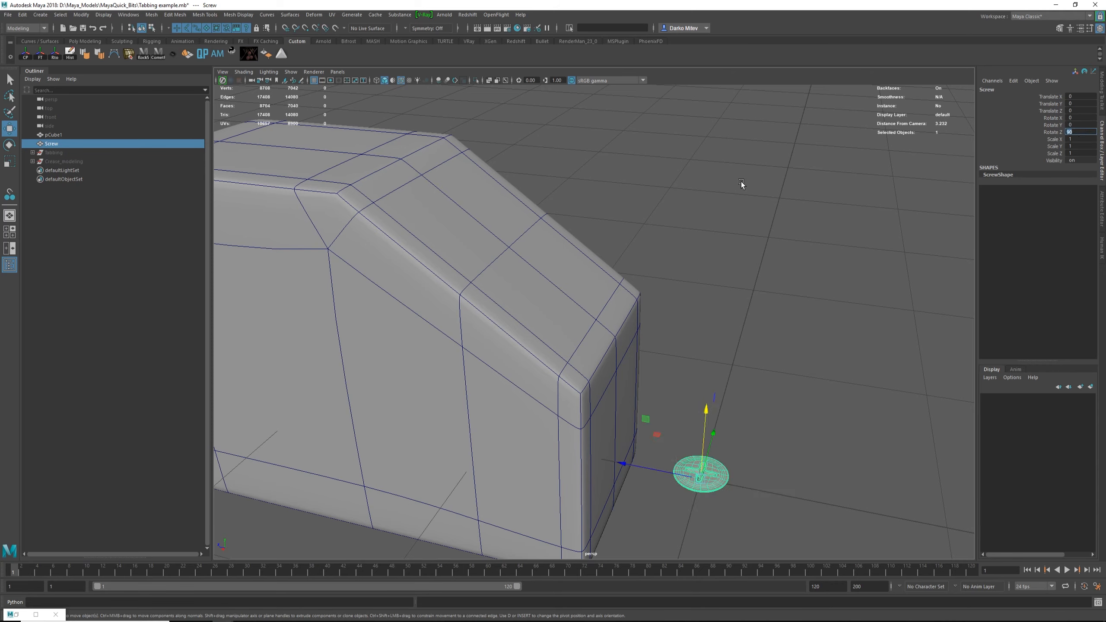
left_click_drag(741, 185, 596, 333, "alt")
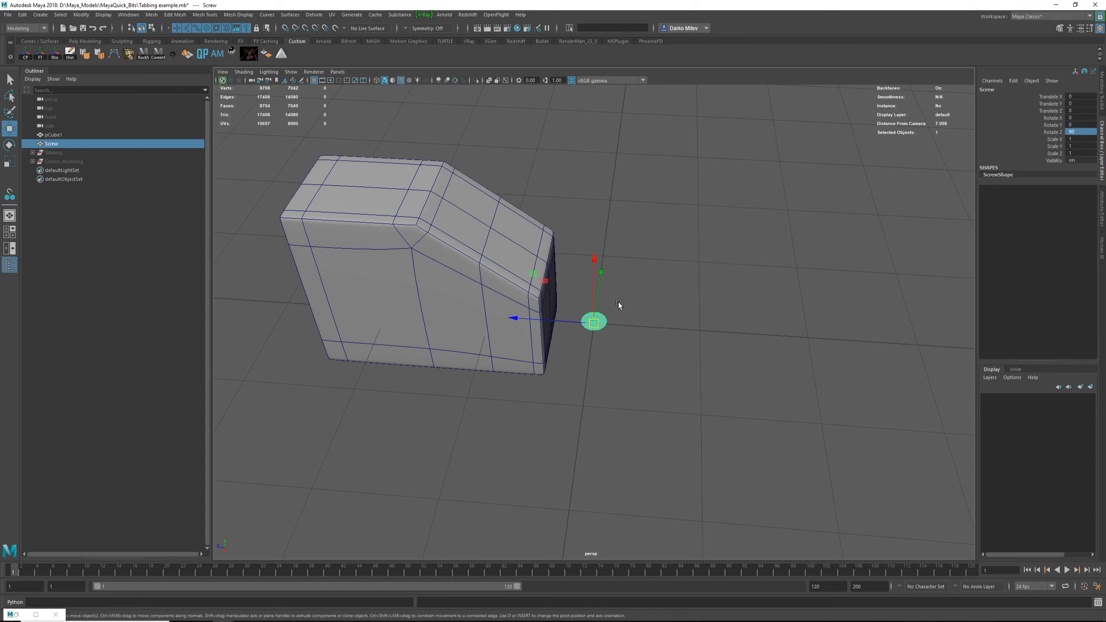
- Select the sloped block together with the screw and hide both
left_click_drag(617, 304, 564, 304, "alt")
left_click(565, 304, "shift")
left_click_drag(446, 239, 377, 213, "alt")
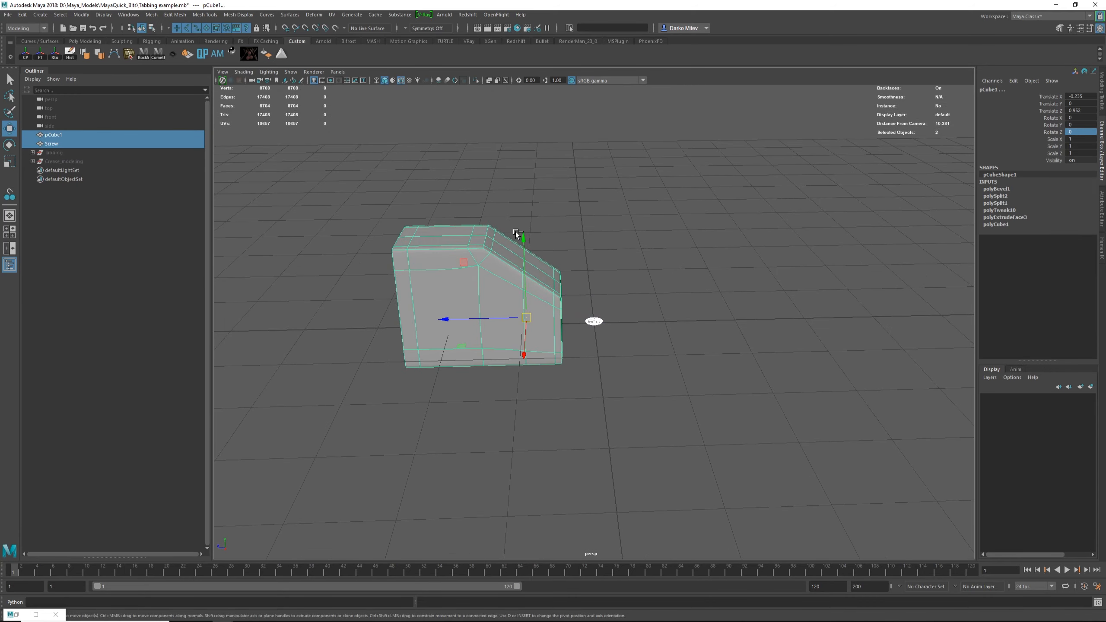
key("ctrl+h")
- Unhide the Crease_modeling group, frame it in the view and clear the selection
left_click(61, 155)
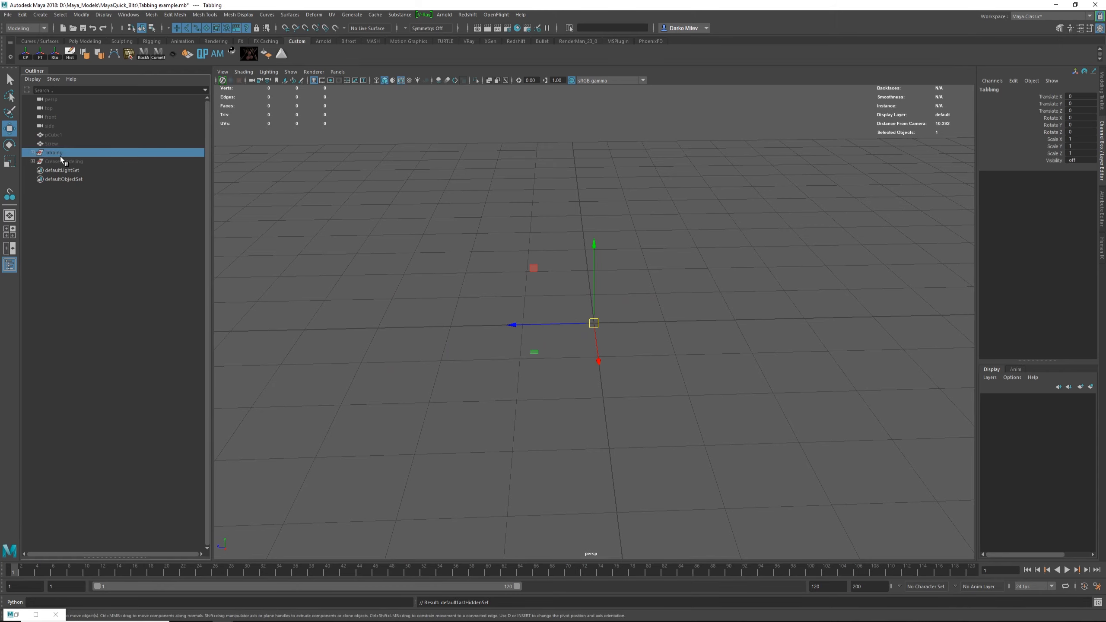
left_click(69, 163)
key("shift+h")
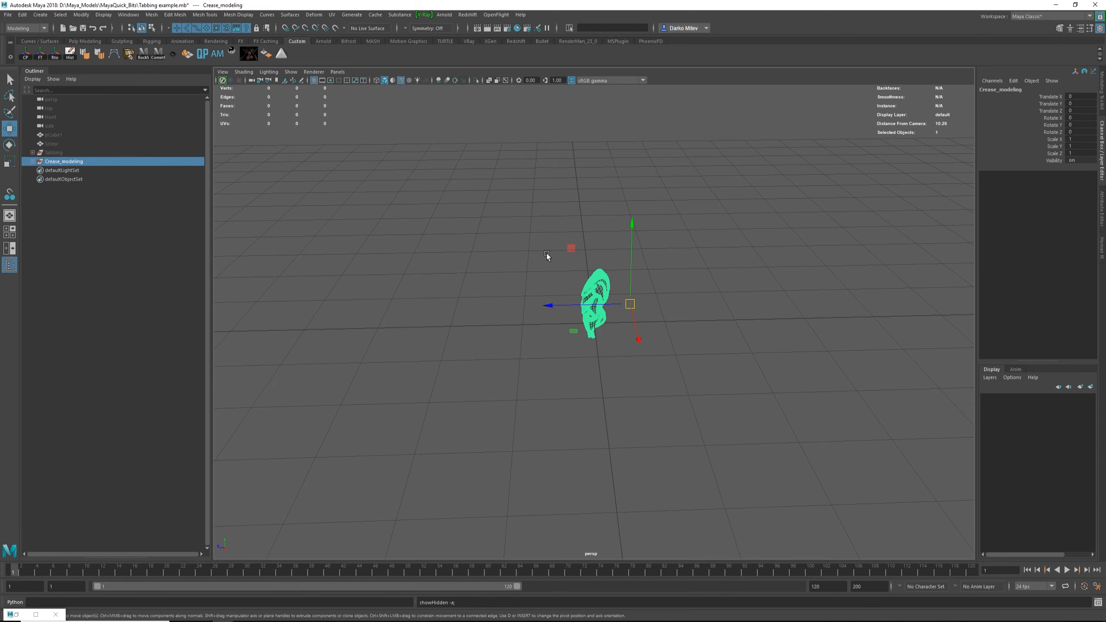
key("f")
left_click(514, 271)
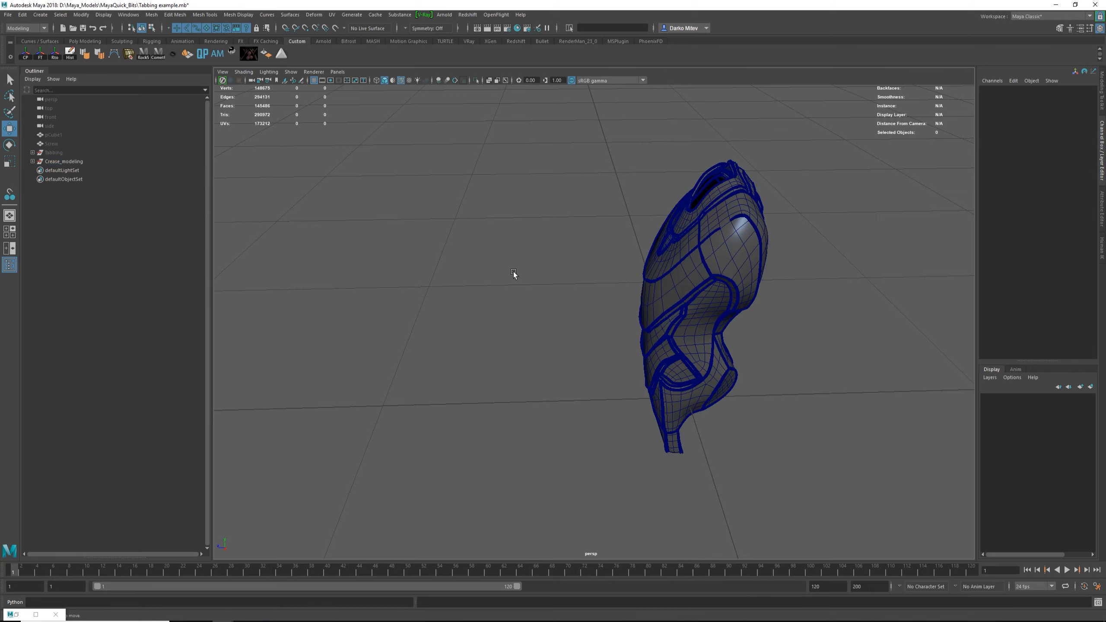
- Raise the crease value on the upper side panel's soft edges to sharpen the gap in its crease line
left_click_drag(514, 271, 679, 206, "alt")
scroll(680, 206, "up", 5)
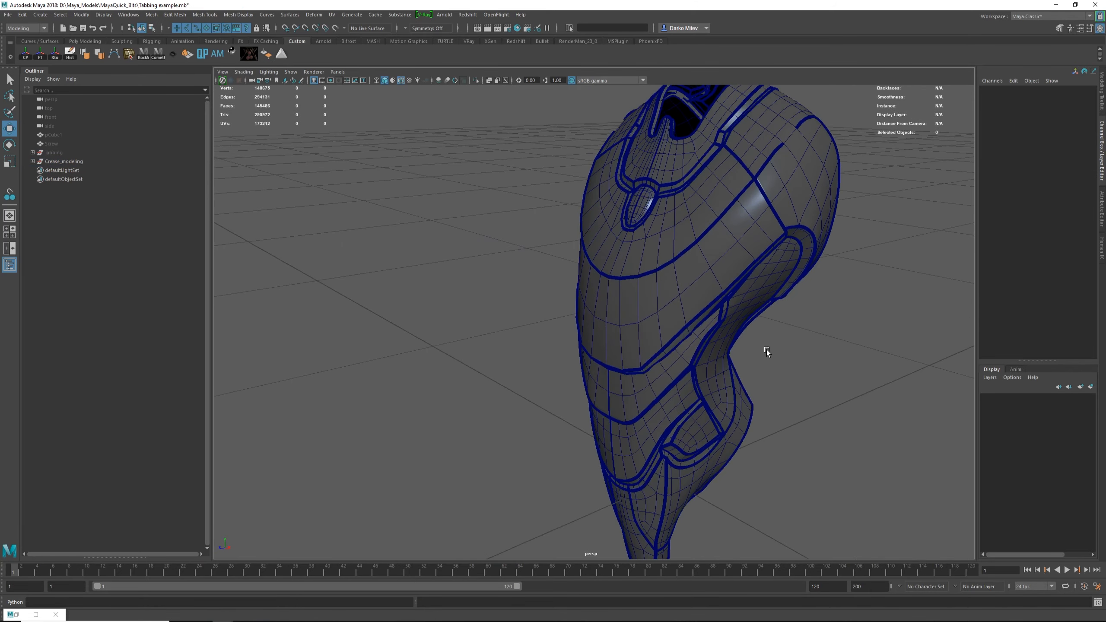
left_click(785, 218)
double_click(804, 126)
left_click_drag(797, 125, 548, 311, "alt")
scroll(548, 311, "up", 3)
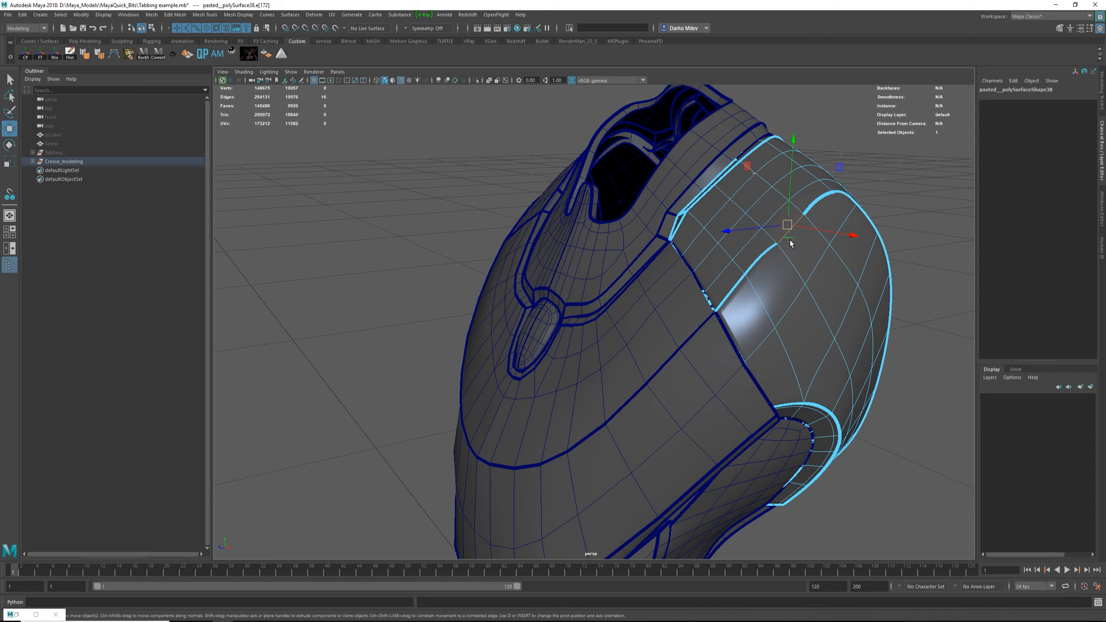
right_click_drag(740, 277, 742, 314, "shift")
middle_click_drag(782, 297, 1026, 293)
key("w")
mouse_move(815, 252)
right_mouse_down()
mouse_move(872, 147)
mouse_move(810, 269)
right_mouse_up()
left_click(872, 146)
- Select the large curved front plate and examine its creased edges and topology from several angles
left_click_drag(810, 266, 741, 314, "alt")
right_click_drag(740, 314, 472, 317, "alt")
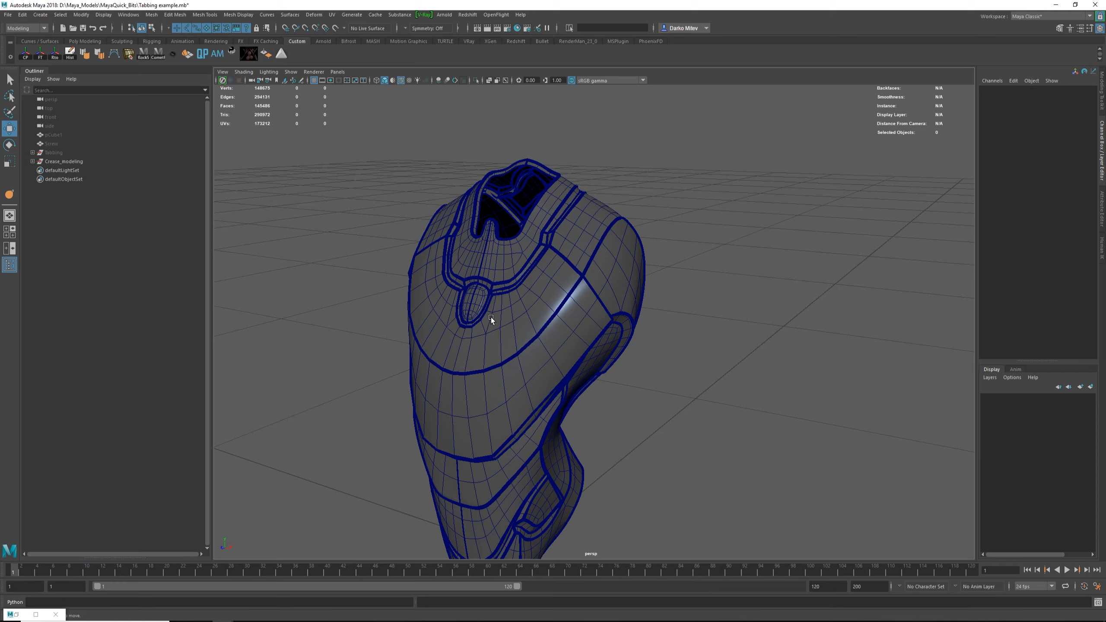
left_click(496, 318)
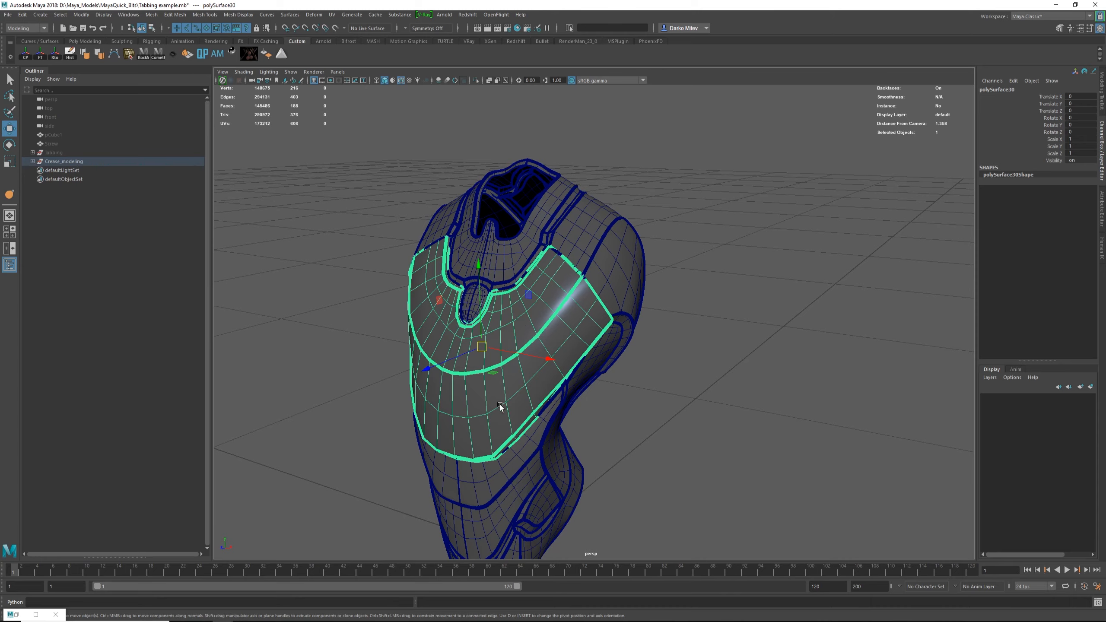
left_click_drag(573, 316, 675, 338, "alt")
left_click_drag(515, 371, 499, 423, "alt")
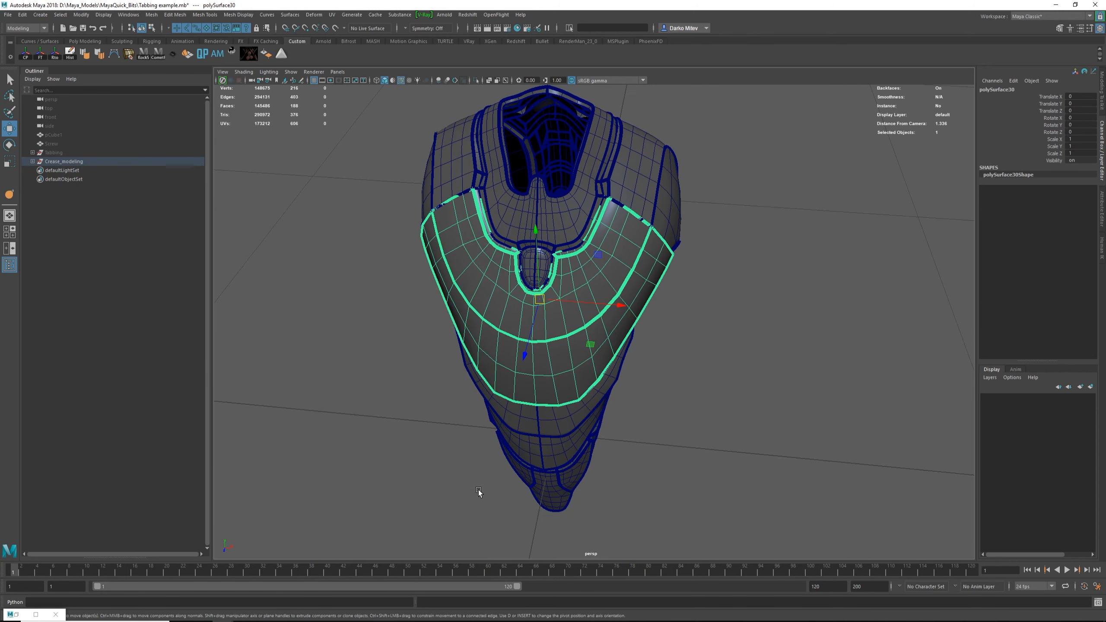
left_click_drag(515, 382, 481, 355, "alt")
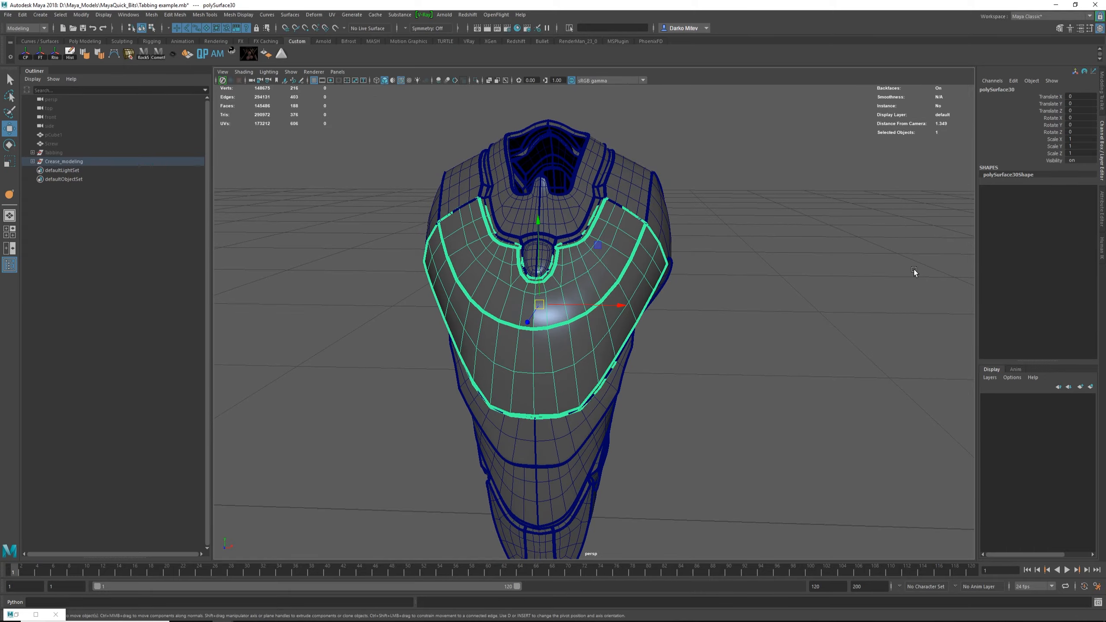
right_click_drag(723, 282, 814, 334, "alt")
mouse_move(813, 332)
left_mouse_down("alt")
mouse_move(709, 304)
mouse_move(747, 329)
mouse_move(811, 324)
left_mouse_up("alt")
right_click_drag(811, 324, 812, 346, "alt")
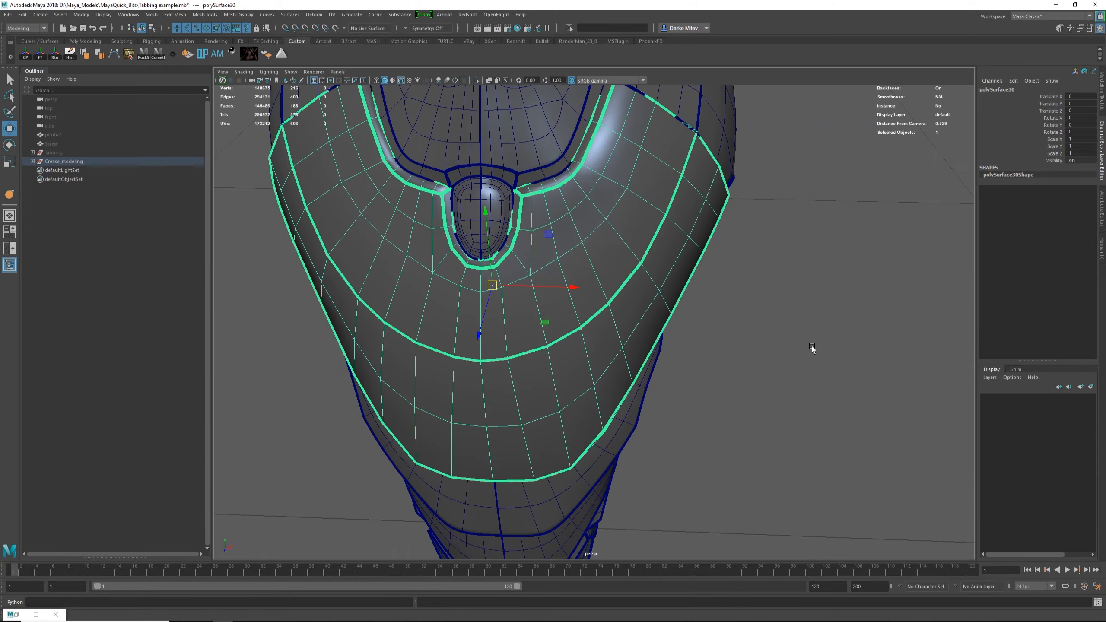
left_click_drag(813, 346, 733, 306, "alt")
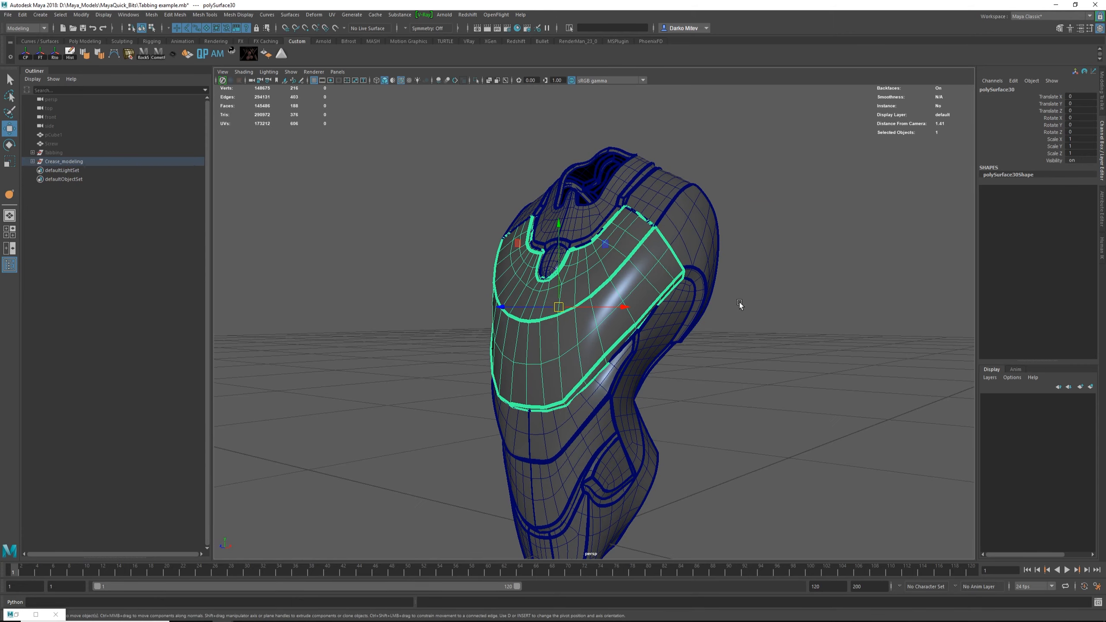
left_click_drag(614, 321, 809, 382, "alt")
scroll(746, 372, "down", 1)
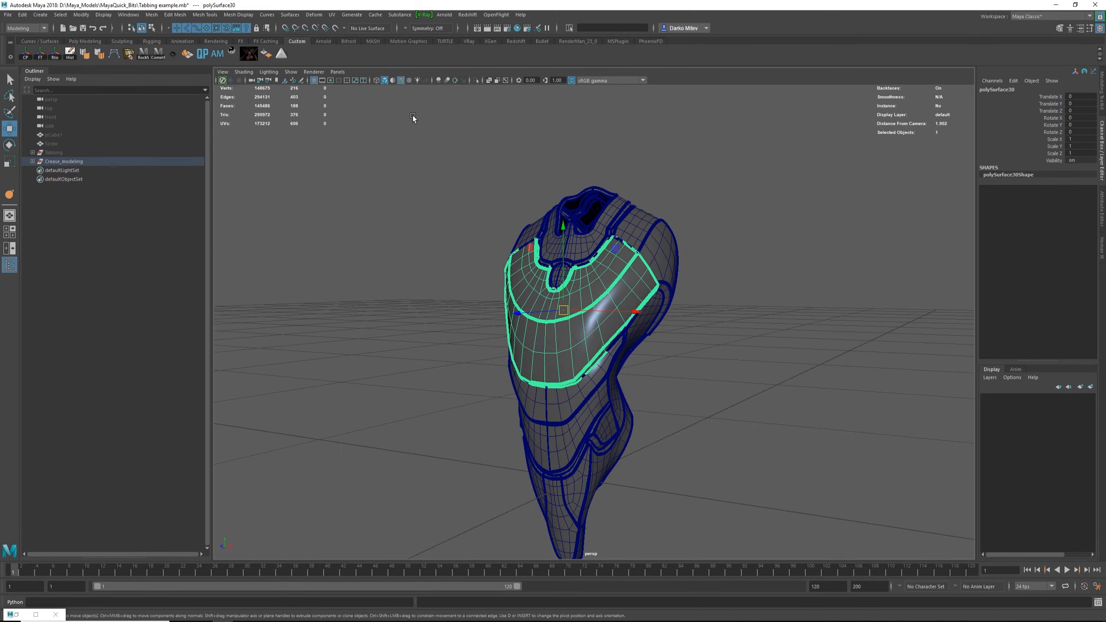
- Turn off the wireframe overlay on the shaded model and reselect the front plate
left_click(401, 80)
left_click_drag(649, 330, 769, 321, "alt")
left_click(769, 321)
left_click_drag(520, 365, 606, 371, "alt")
left_click(548, 315)
left_click_drag(654, 344, 542, 343, "alt")
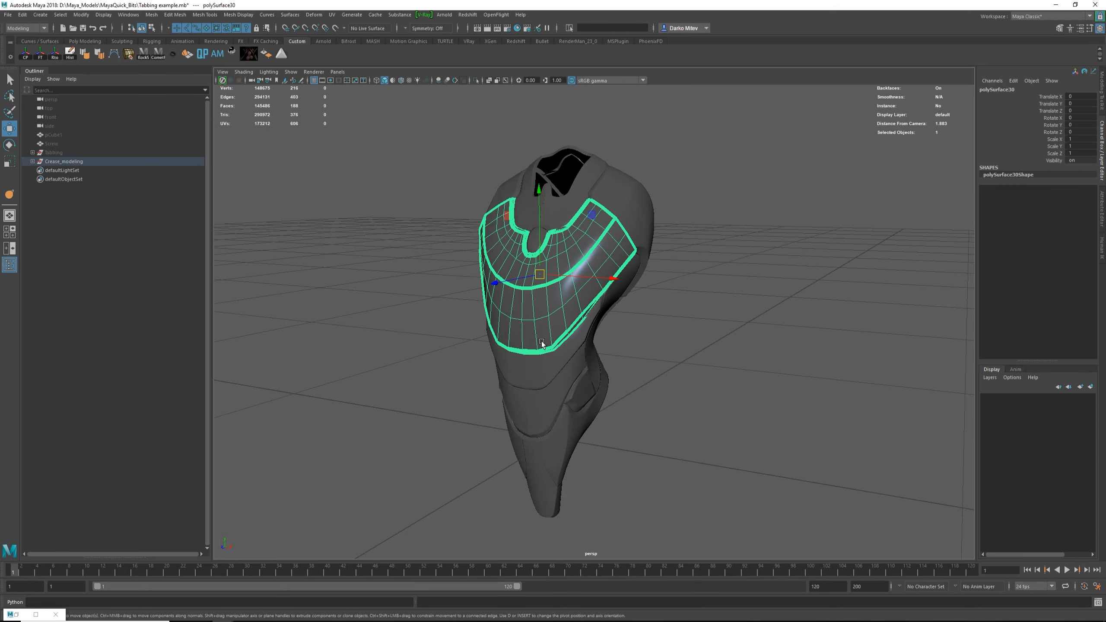
- Switch the front plate to smooth mesh preview and inspect the smoothed surface
key("3")
left_click(812, 363)
scroll(666, 316, "up", 3)
left_click_drag(650, 318, 590, 314, "alt")
- Isolate the front plate in the viewport and keep it selected
left_click(582, 271)
key("ctrl+1")
left_click(692, 280)
left_click(579, 304)
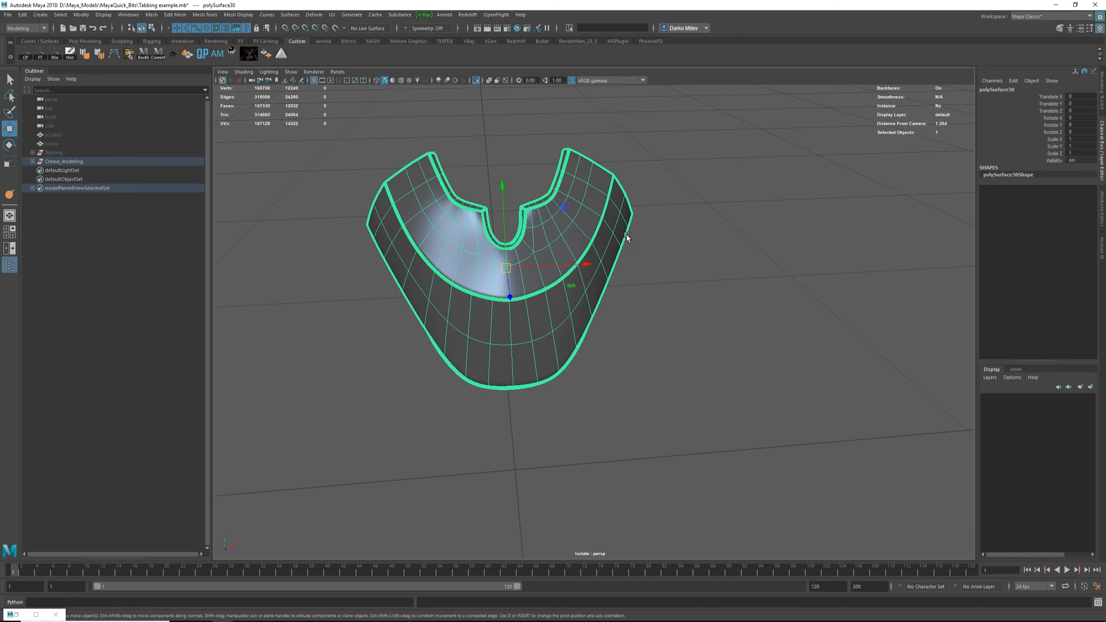
left_click(722, 250)
left_click_drag(590, 251, 603, 271, "alt")
left_click(570, 224)
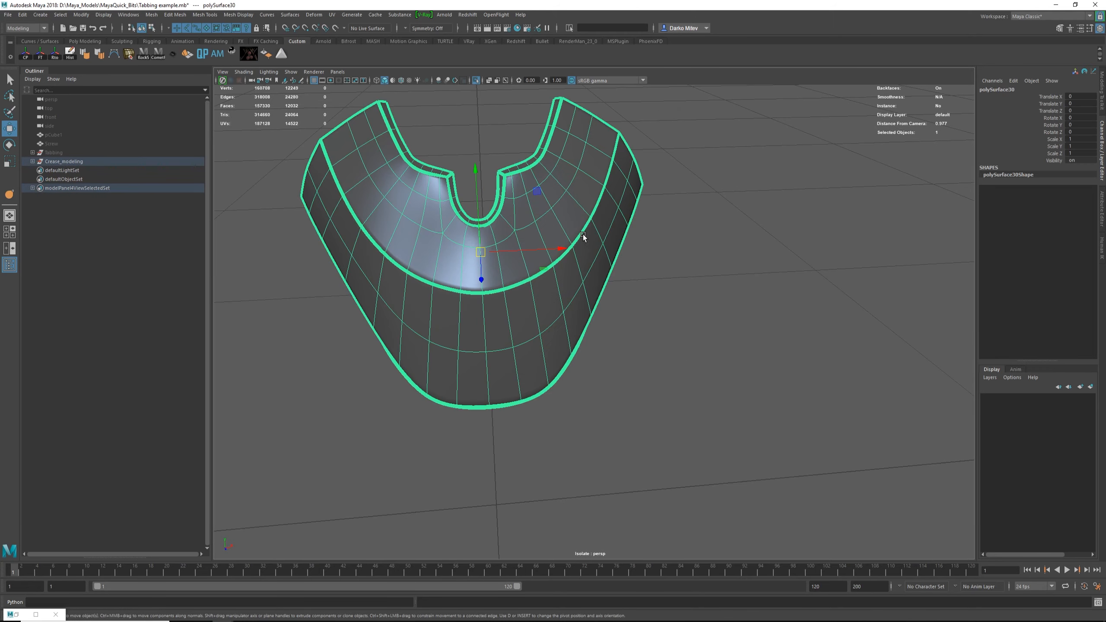
- Reduce the crease value of the curved edge loop across the middle of the front plate to 0
key("F10")
double_click(578, 243)
right_click_drag(578, 244, 568, 288, "shift")
middle_click_drag(574, 287, 565, 288)
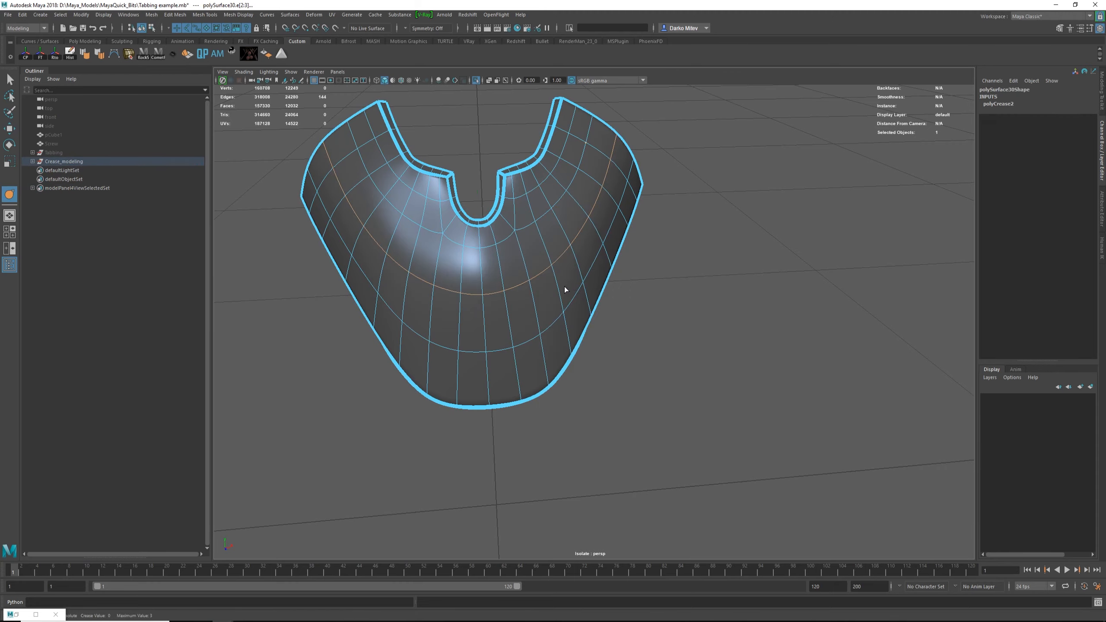
key("F8")
left_click(645, 228)
left_click_drag(649, 248, 625, 257, "alt")
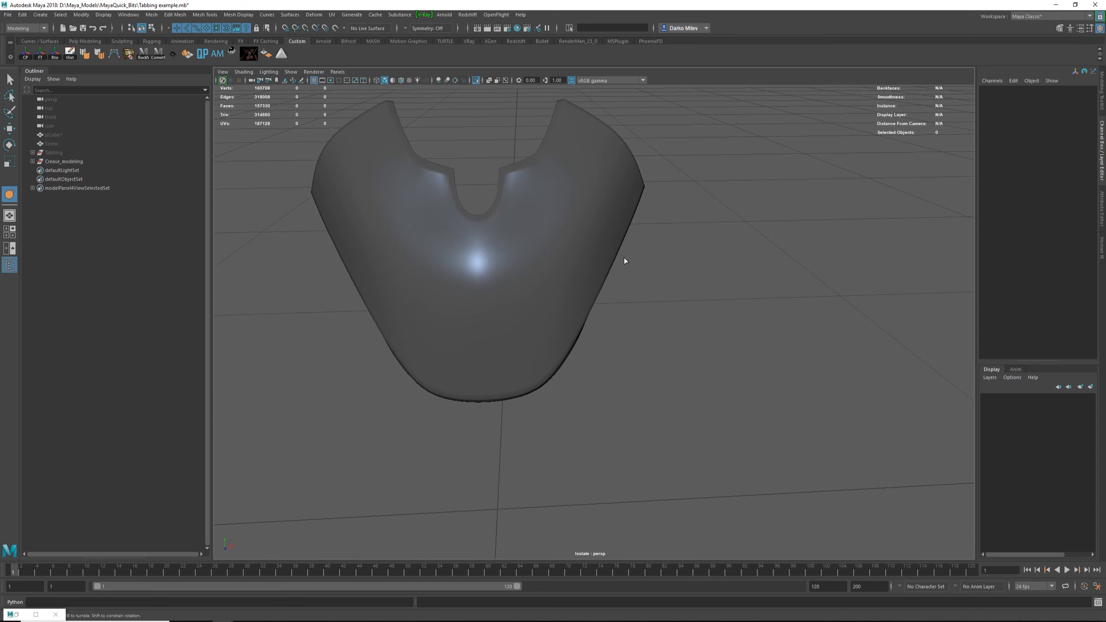
- Raise the crease on the front plate's middle edge loop to make it sharp, and return to object mode
left_click(623, 258)
mouse_move(576, 238)
middle_mouse_down()
mouse_move(724, 234)
mouse_move(975, 280)
middle_mouse_up()
key("w")
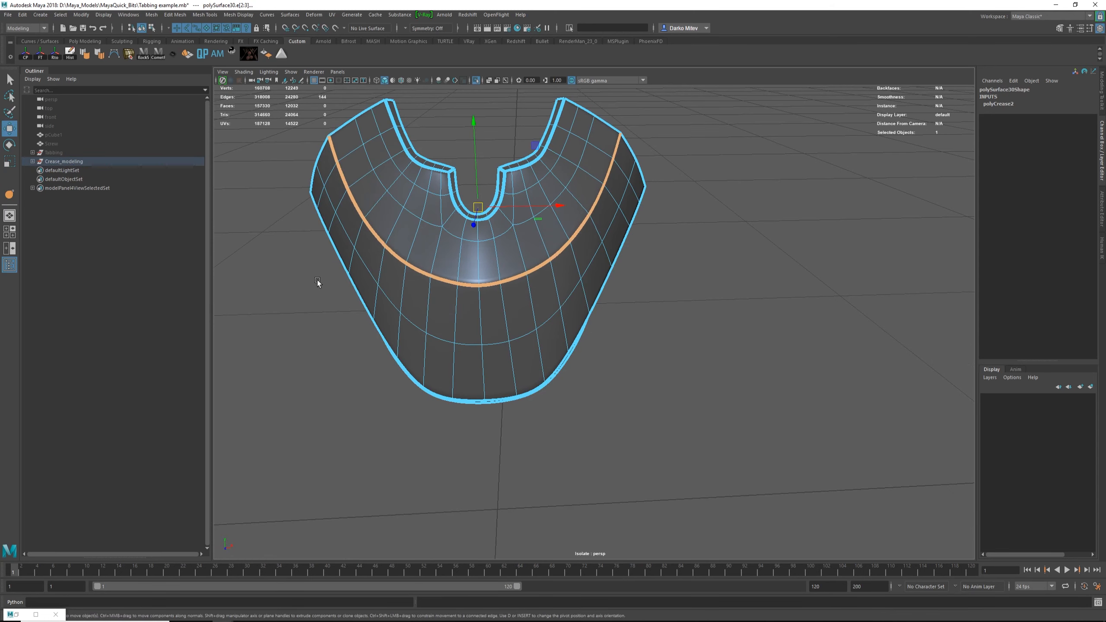
key("F8")
left_click(716, 176)
left_click_drag(620, 262, 552, 265, "alt")
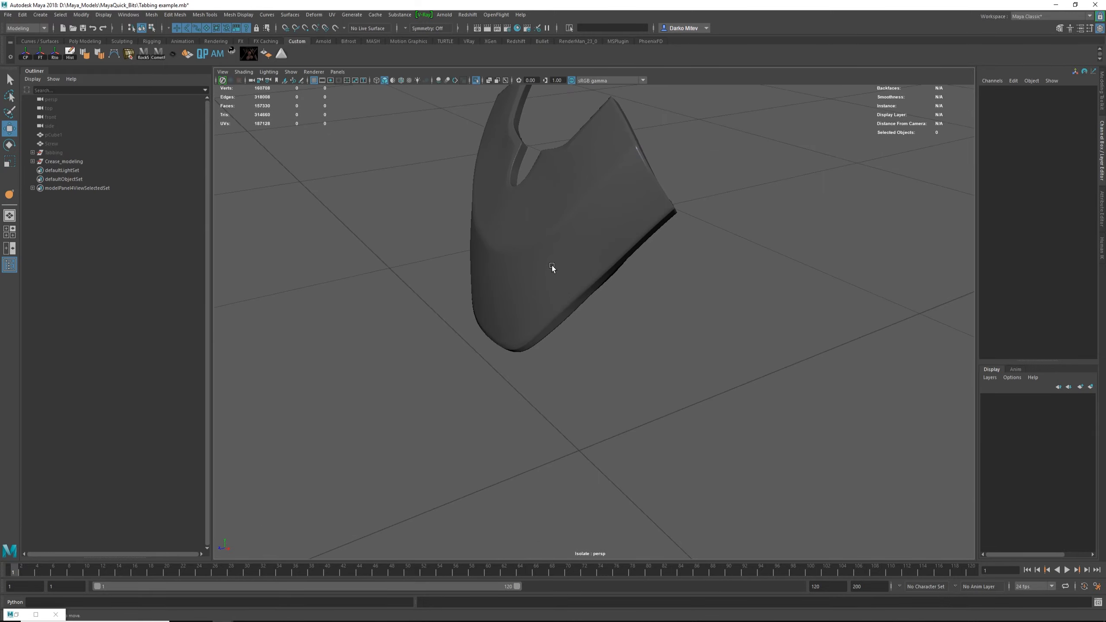
- Examine the isolated front plate's creases in component and object modes from different angles
left_click(551, 265)
left_click_drag(440, 221, 568, 312, "alt")
key("F10")
key("F9")
left_click(654, 337)
key("F8")
left_click(710, 289)
scroll(572, 311, "down", 5)
left_click(571, 311)
left_click(614, 338)
left_click(568, 319)
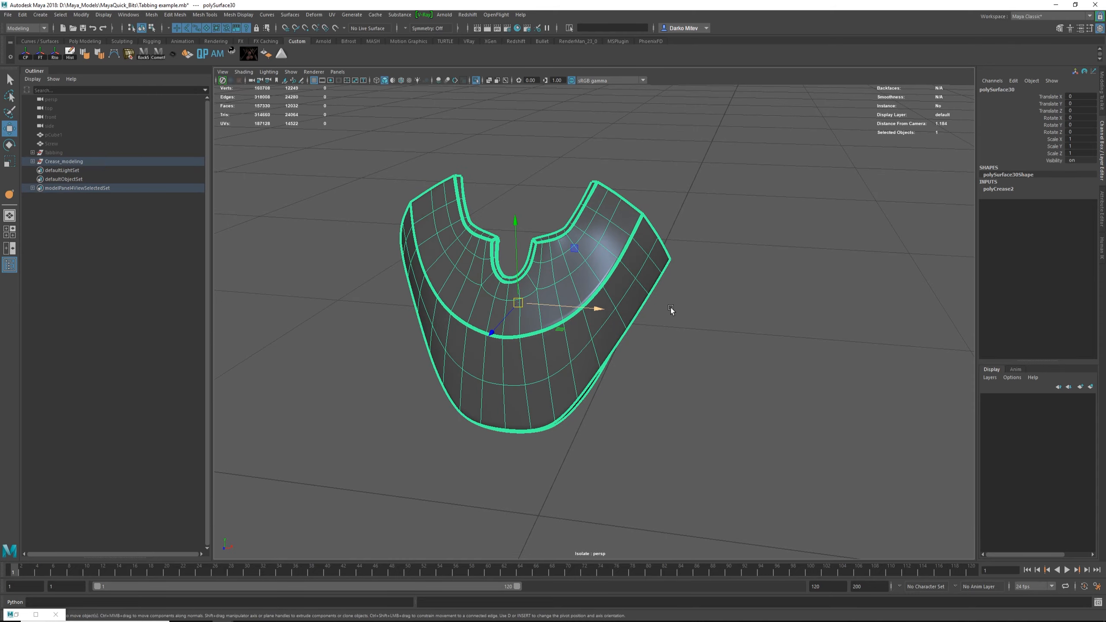
left_click_drag(671, 308, 675, 342, "alt")
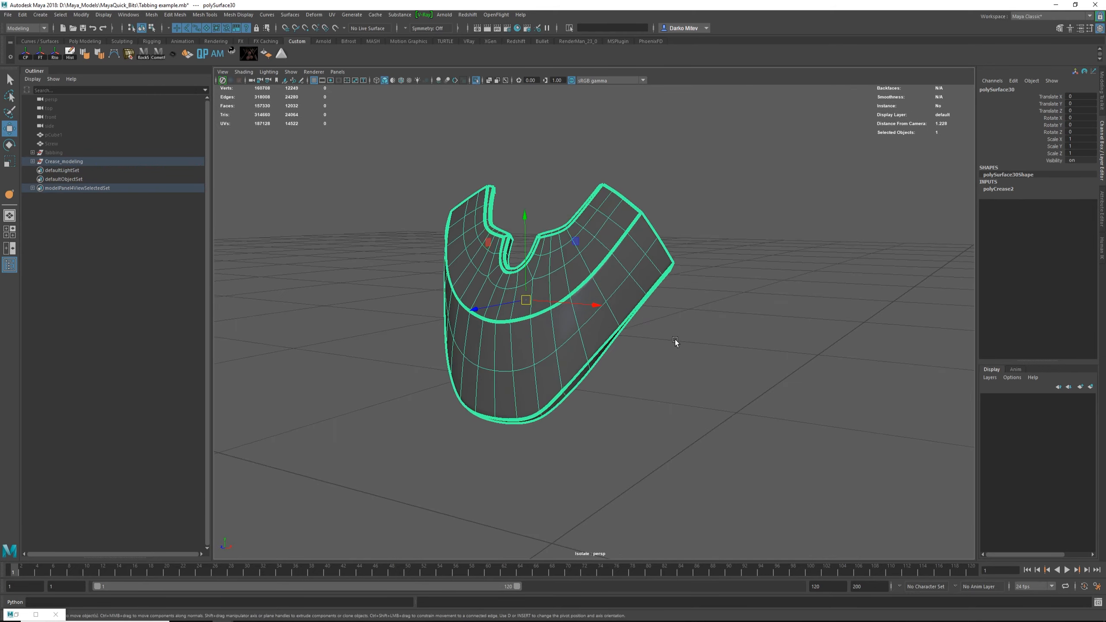
- Compare the front plate with and without smooth preview from different angles
left_click(662, 334)
left_click(620, 320)
key("1")
right_click_drag(569, 304, 562, 331, "alt")
left_click_drag(562, 331, 582, 313, "alt")
key("3")
left_click(760, 214)
left_click(506, 309)
left_click_drag(505, 309, 545, 314, "alt")
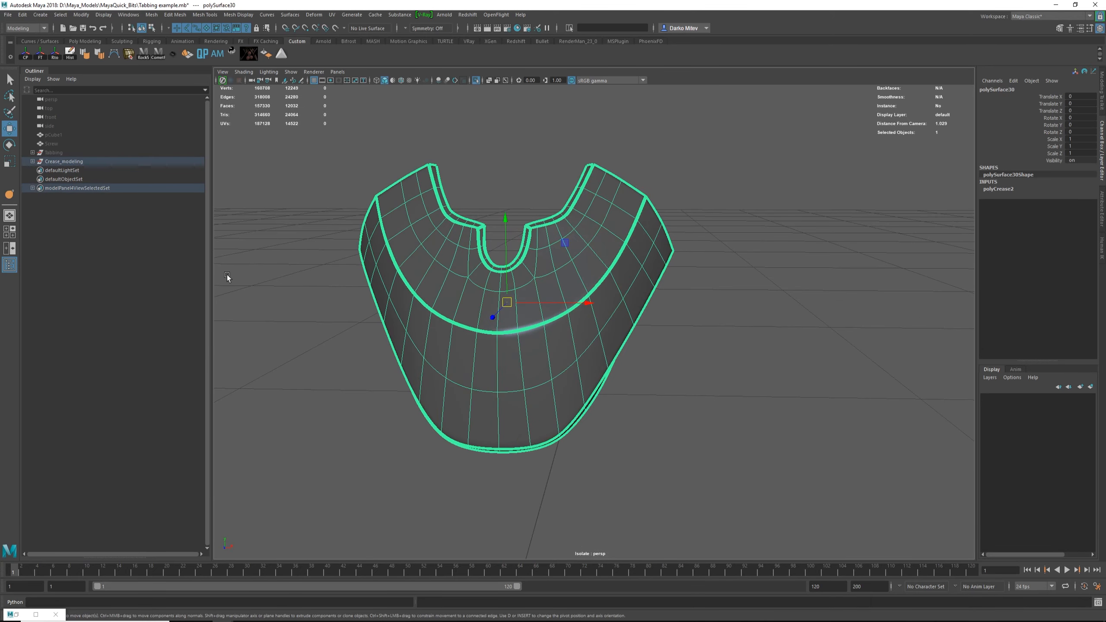
left_click(697, 377)
left_click(551, 336)
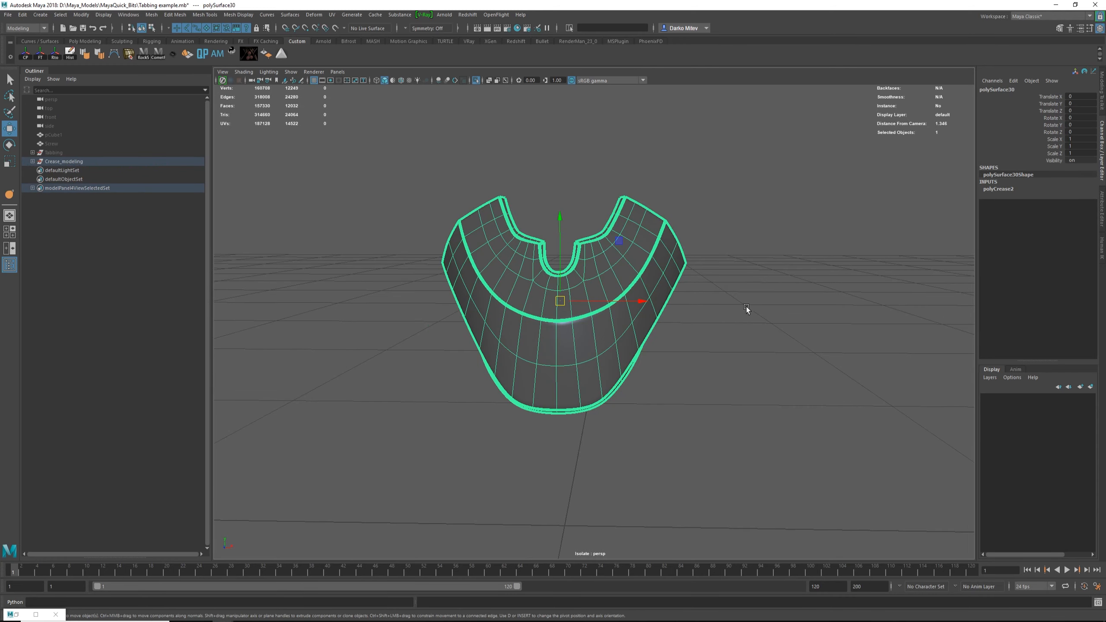
left_click_drag(746, 306, 658, 279, "alt")
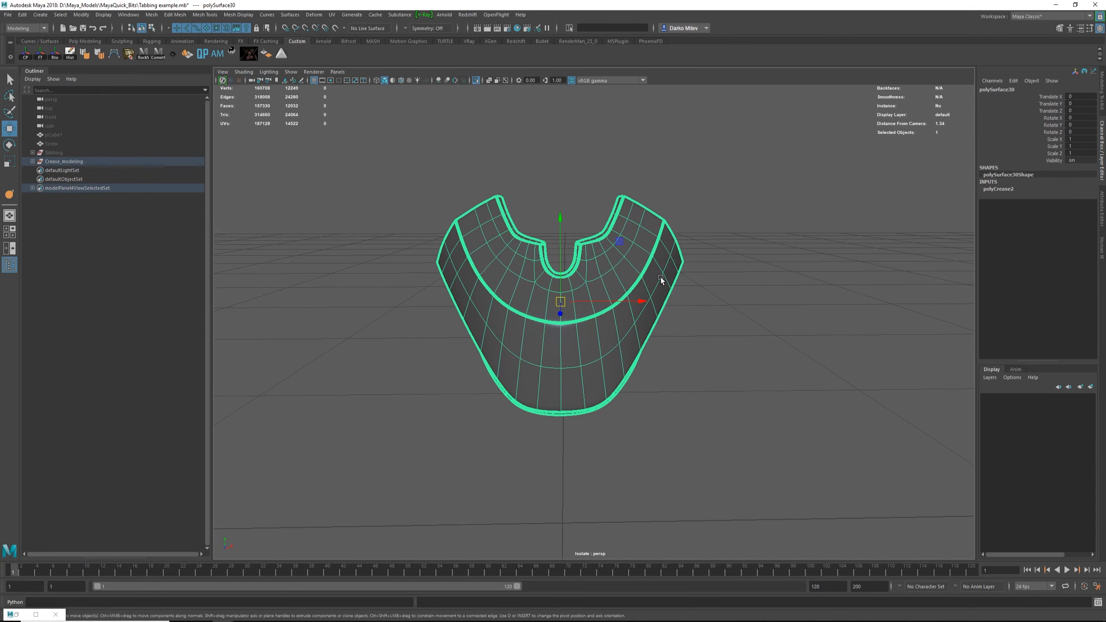
- Open the Crease Set Editor and create crease sets from the front plate's mesh
left_click(128, 15)
mouse_move(138, 56)
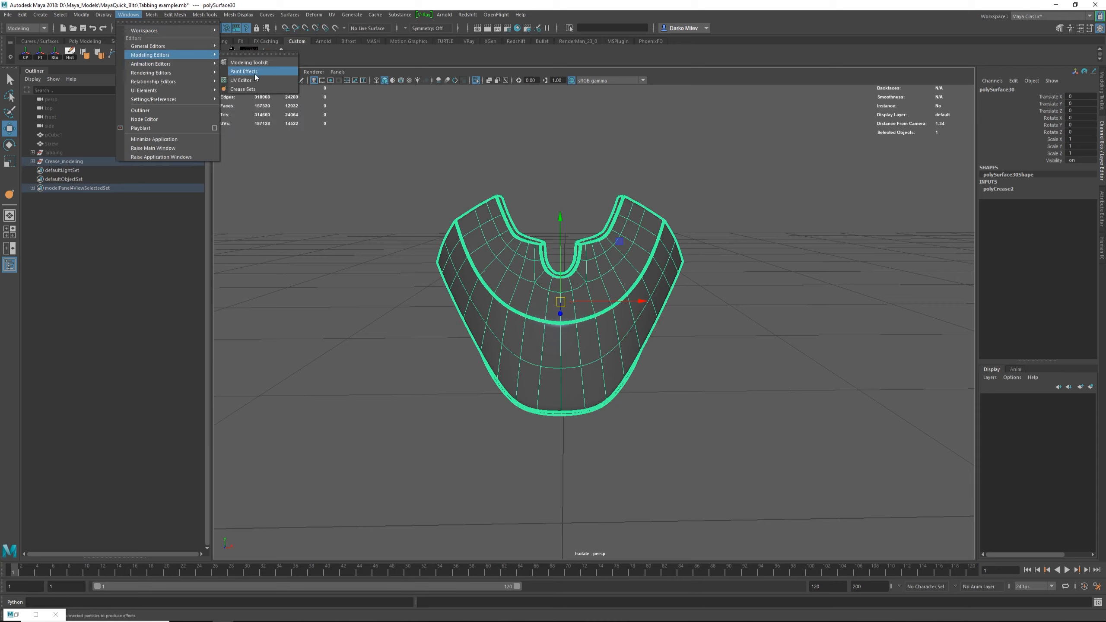
left_click(242, 89)
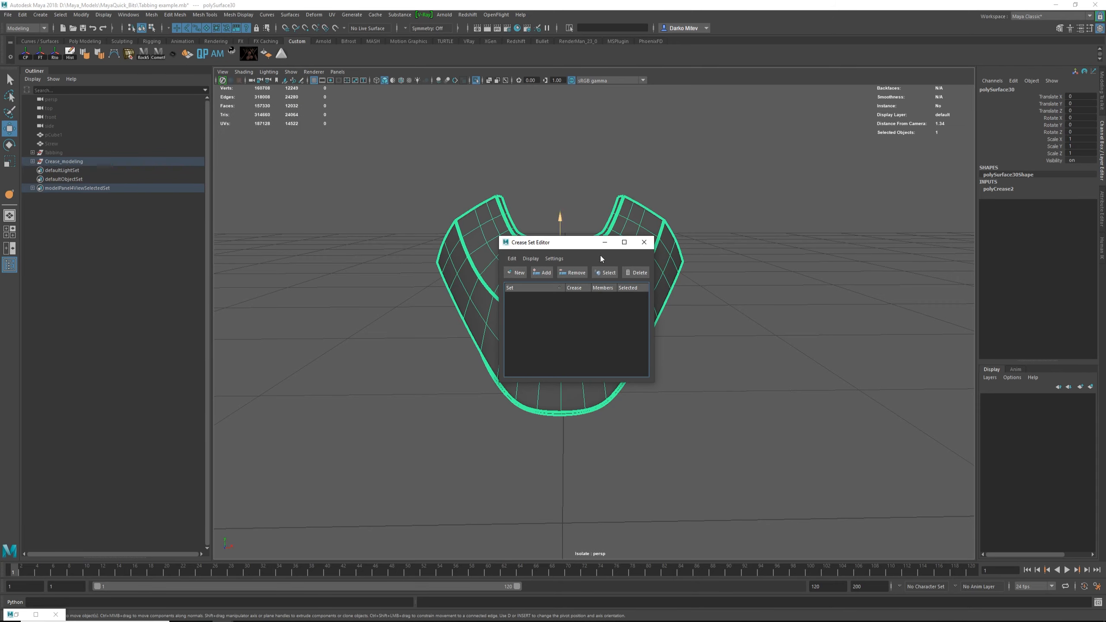
left_click_drag(588, 244, 773, 197)
left_click_drag(538, 289, 627, 342, "alt")
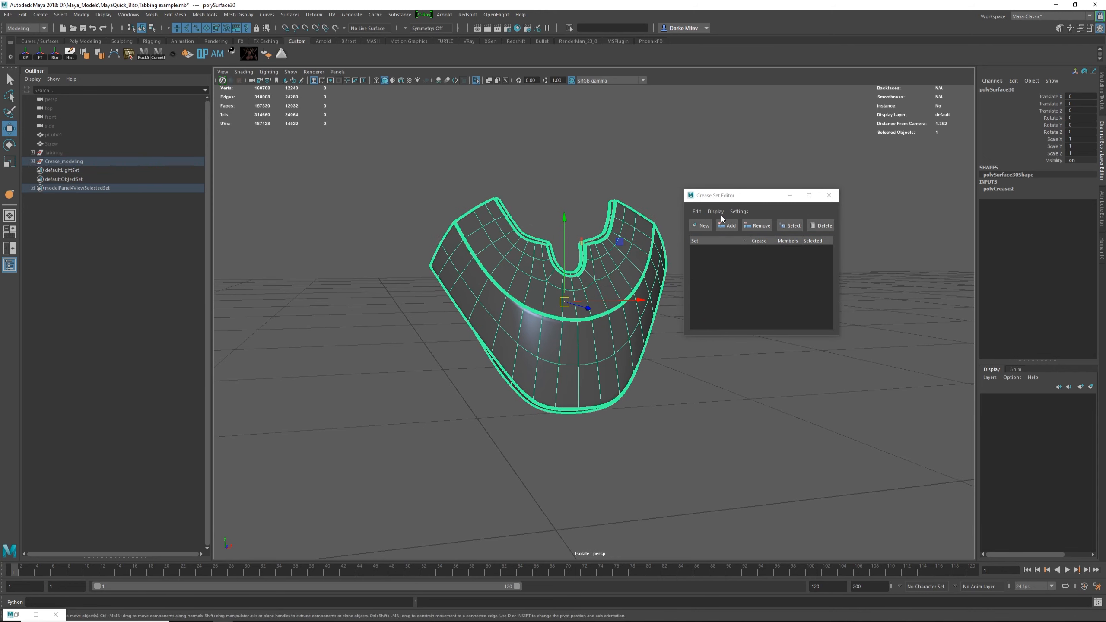
left_click(697, 211)
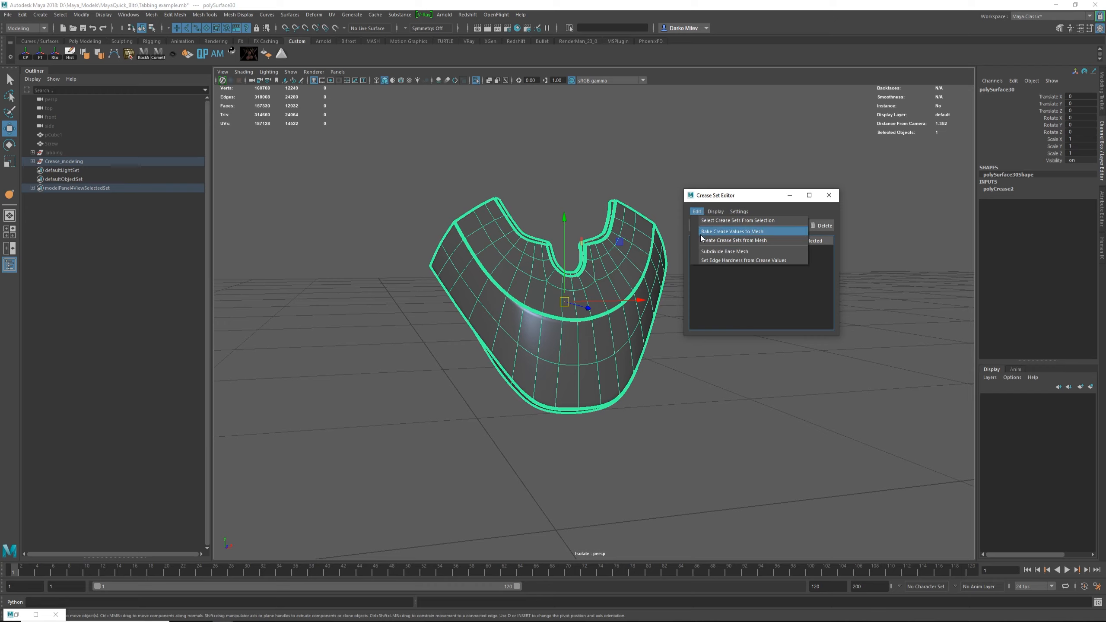
left_click(742, 240)
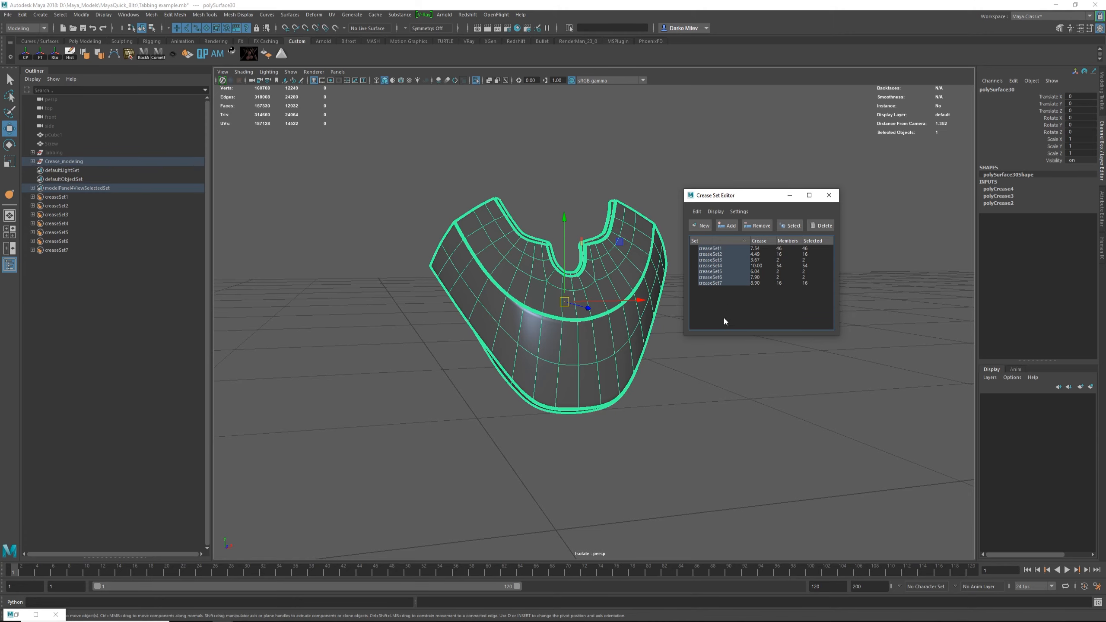
- Switch to edge mode and select all member edges of creaseSet1 through creaseSet7
left_click_drag(619, 355, 761, 277, "alt")
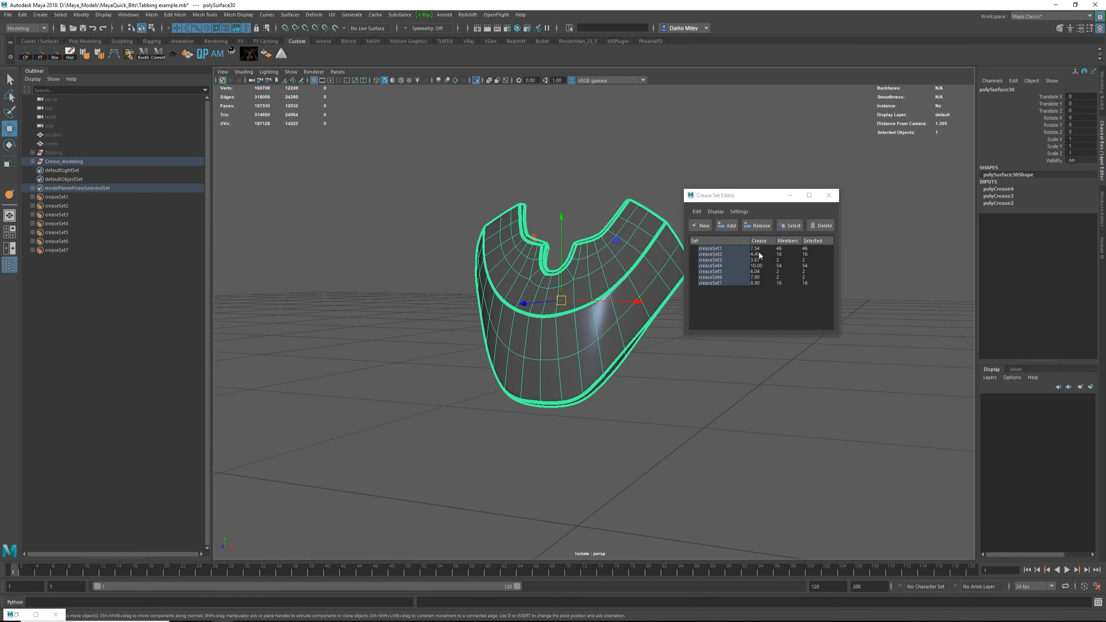
left_click_drag(679, 305, 517, 247, "alt")
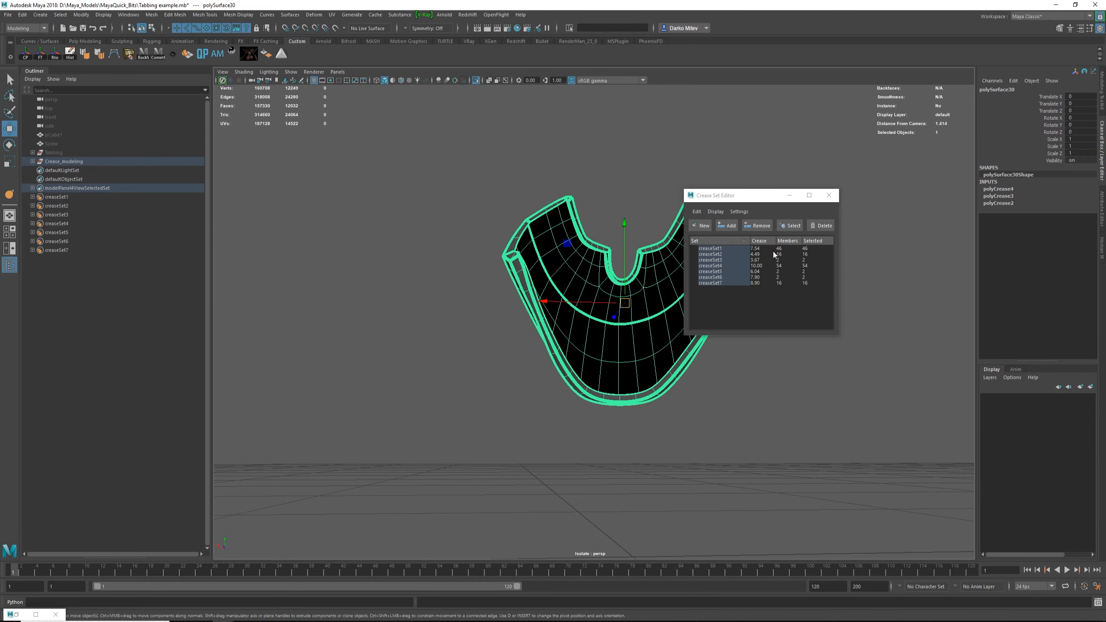
left_click_drag(471, 321, 695, 328, "alt")
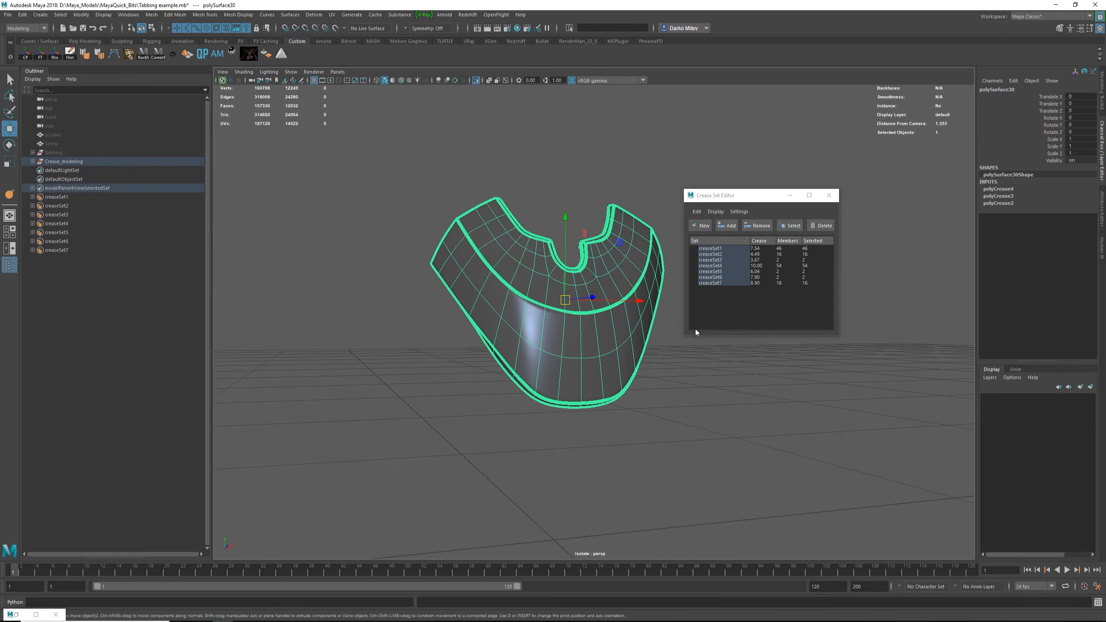
left_click(700, 289)
left_click_drag(709, 249, 713, 284)
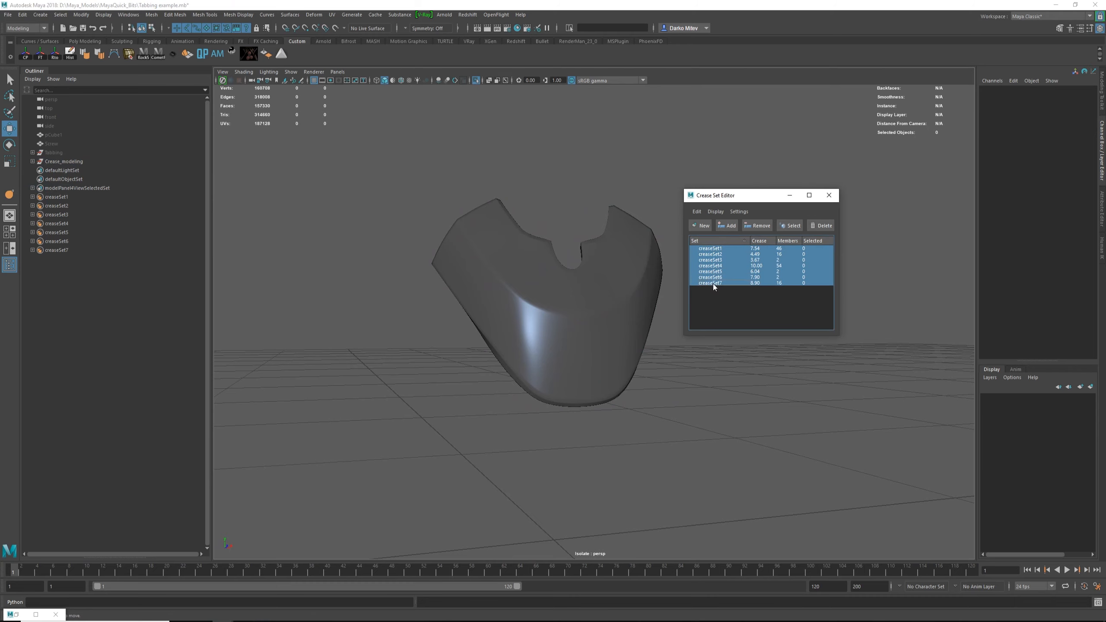
right_click(644, 271)
left_click(644, 248)
left_click_drag(644, 247, 657, 384, "alt")
left_click(791, 225)
left_click_drag(604, 302, 846, 275, "alt")
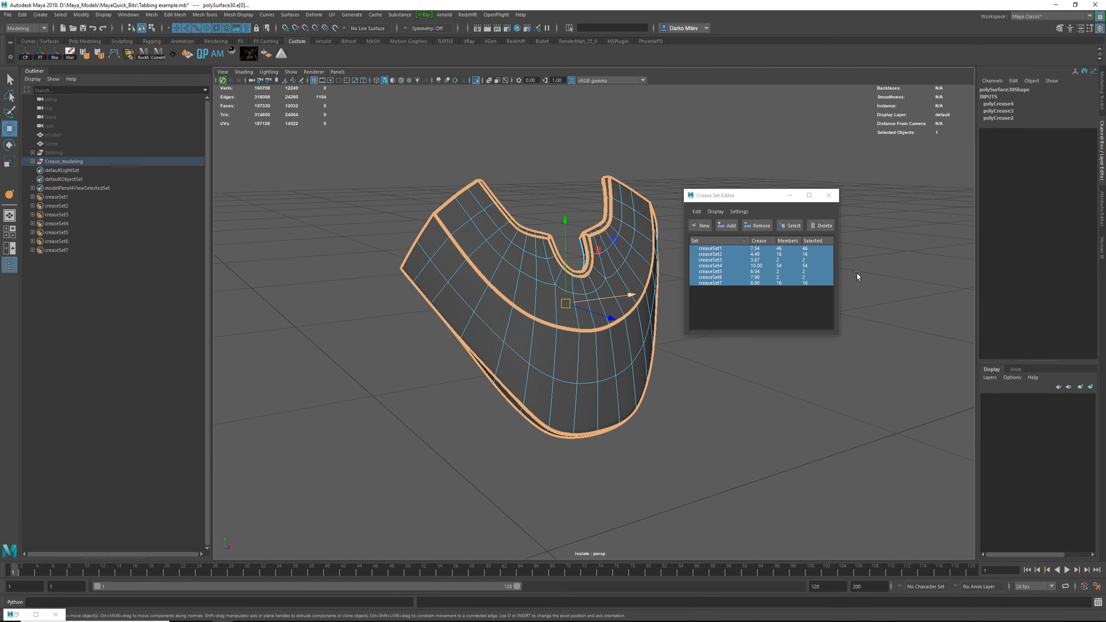
left_click_drag(613, 302, 604, 261, "alt")
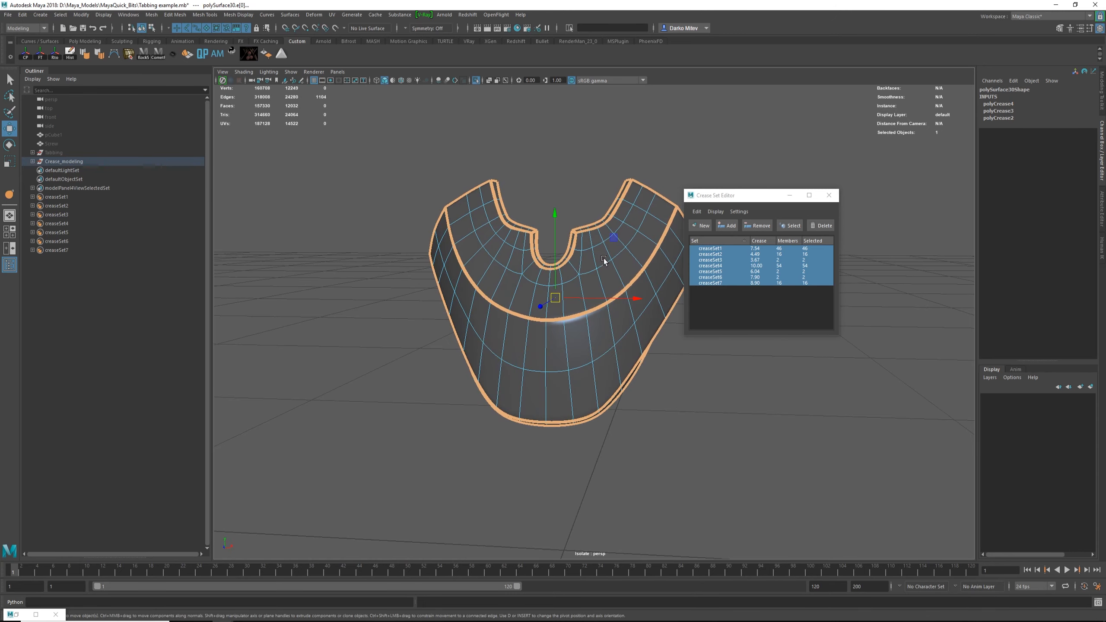
- Remove the crease from all selected edges with the Crease tool, and return to the Move tool
right_click_drag(604, 260, 628, 305)
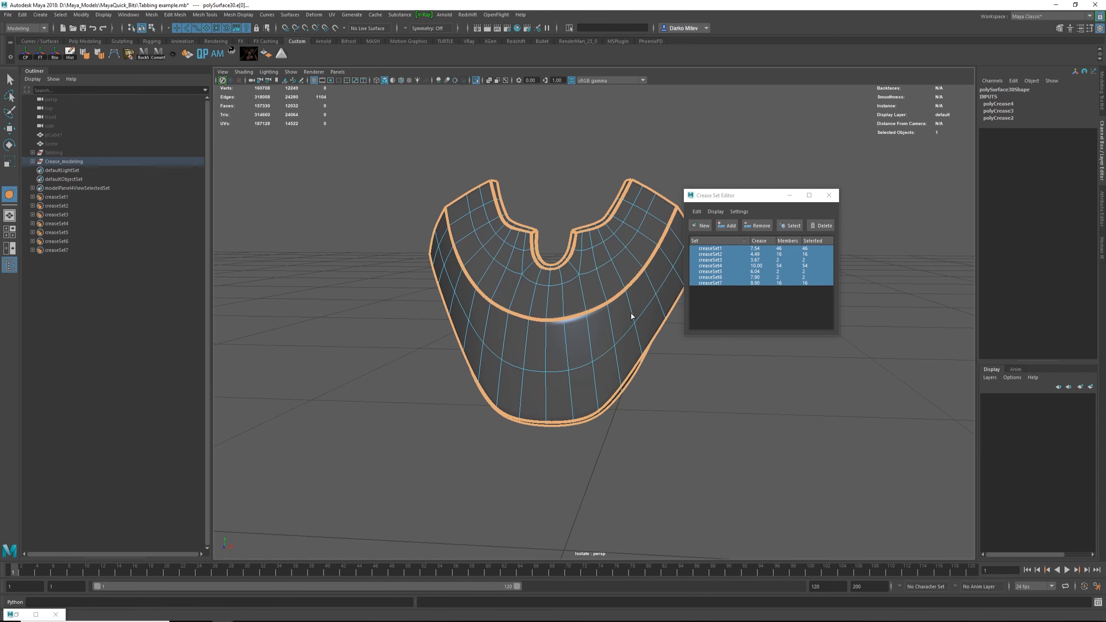
middle_click_drag(632, 317, 472, 311)
mouse_move(538, 316)
left_mouse_down("alt")
mouse_move(405, 312)
mouse_move(662, 309)
mouse_move(552, 314)
left_mouse_up("alt")
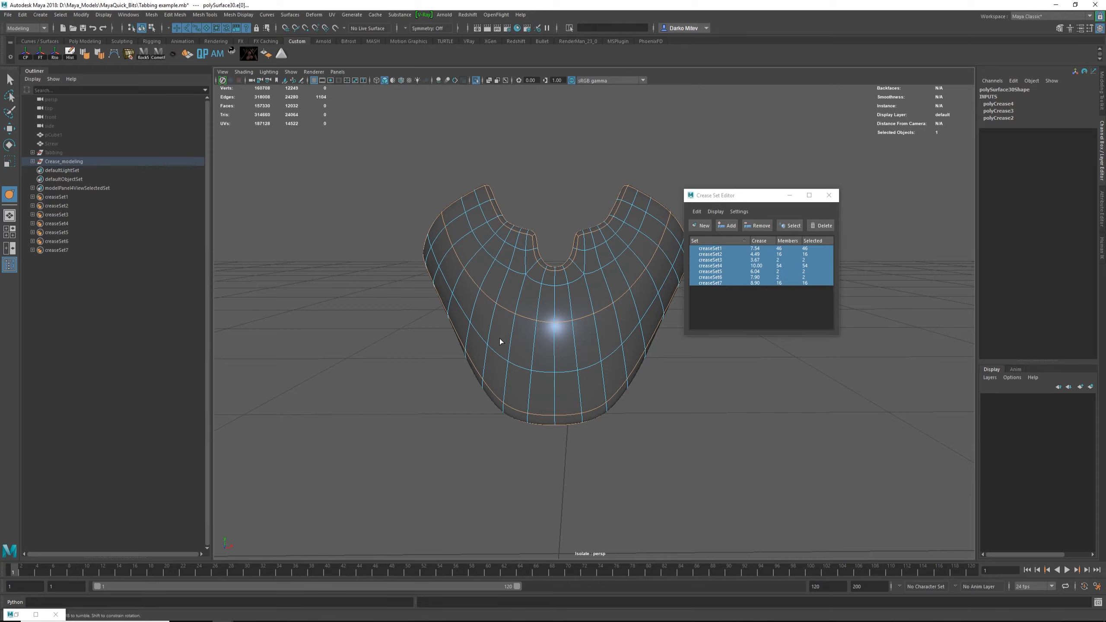
mouse_move(475, 219)
left_mouse_down("alt")
mouse_move(613, 217)
mouse_move(496, 222)
left_mouse_up("alt")
key("w")
left_click_drag(358, 264, 425, 276, "alt")
- Turn off smooth preview and bevel the selected crease edges with 1 segment and chamfer on
key("1")
left_click_drag(584, 267, 507, 254, "alt")
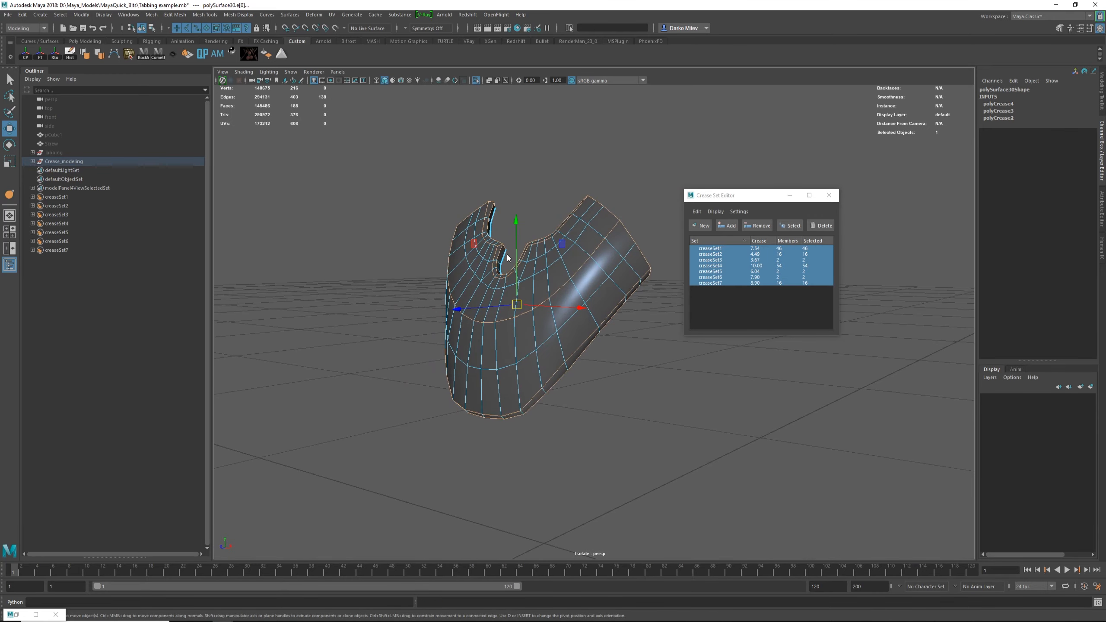
right_click_drag(514, 237, 623, 240, "alt")
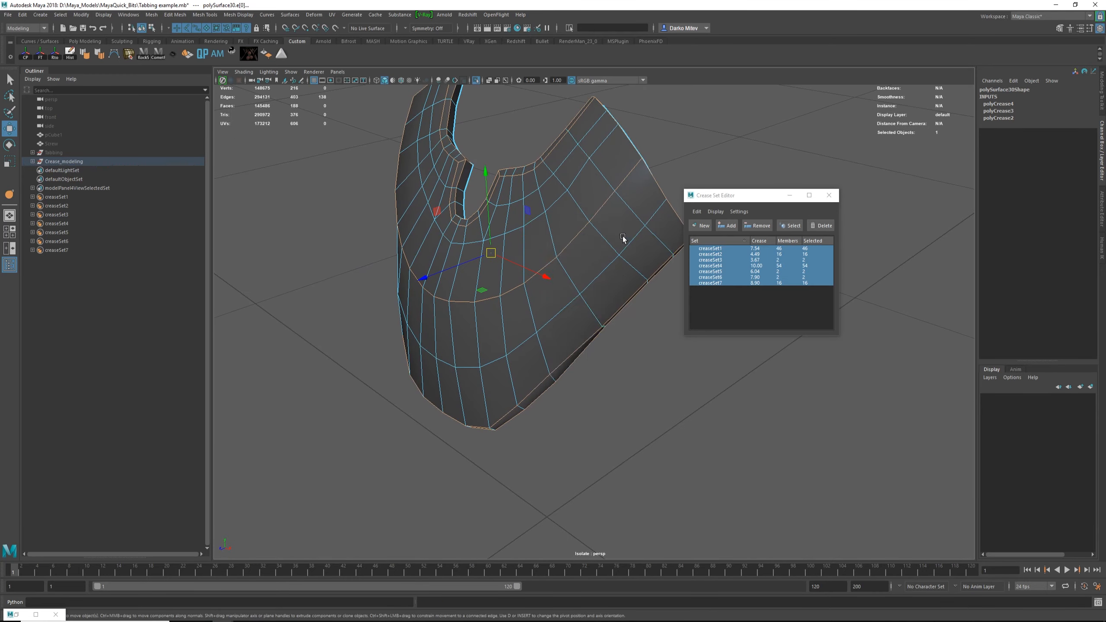
left_click_drag(523, 244, 551, 255, "alt")
right_click_drag(551, 254, 611, 267, "alt")
left_click_drag(610, 264, 525, 293, "alt")
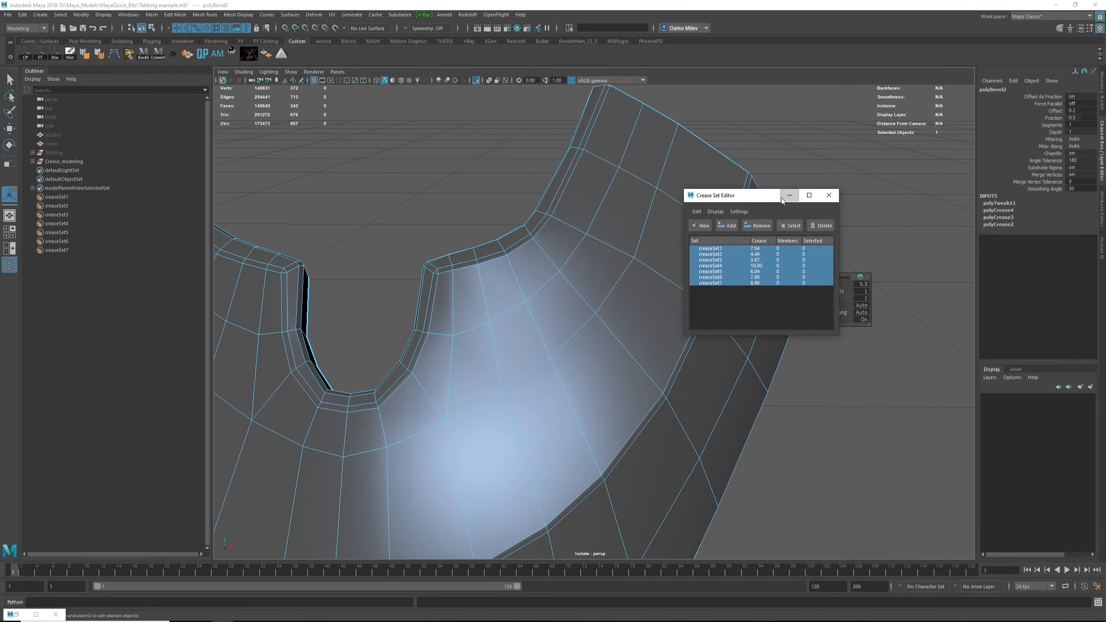
left_click_drag(746, 201, 854, 80)
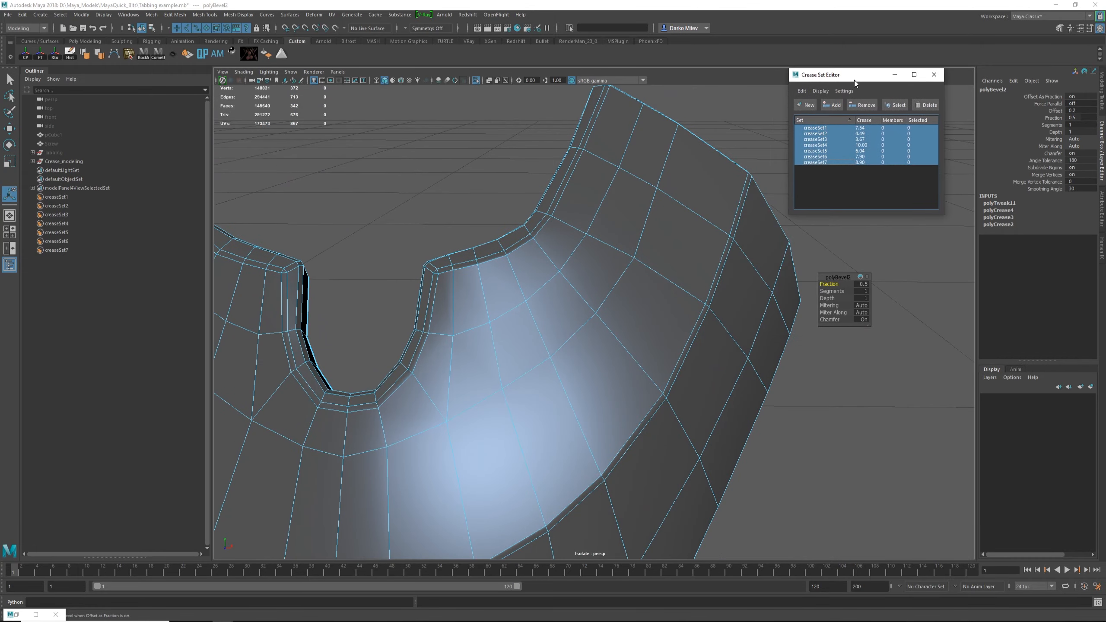
left_click(830, 320)
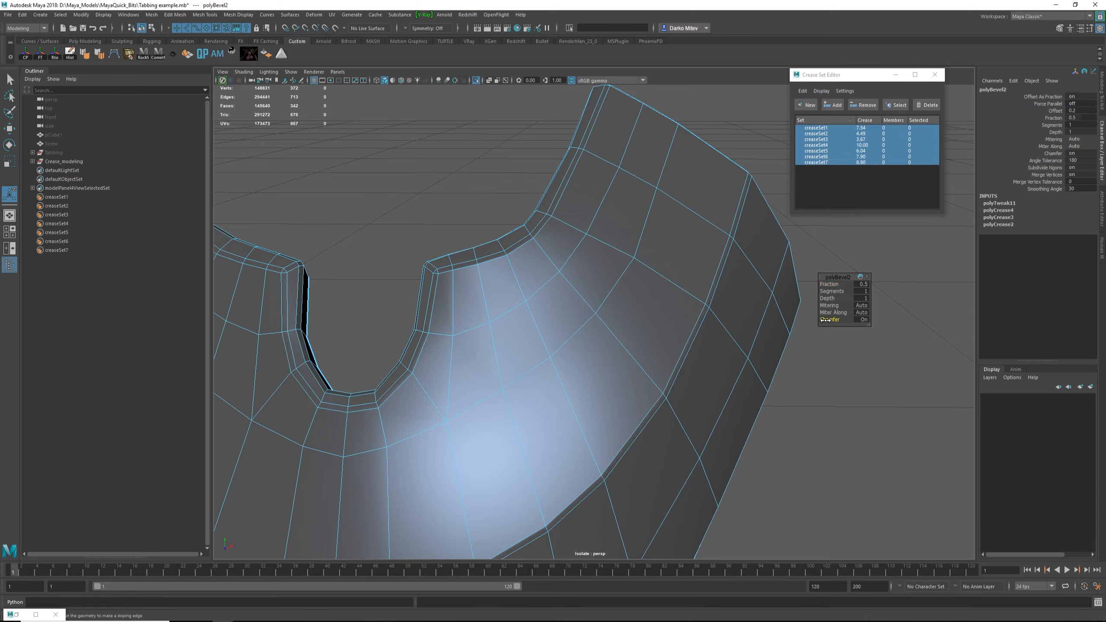
- Turn on smooth preview for the beveled plate, return to object mode and clear the selection
left_click_drag(353, 340, 524, 366, "alt")
key("3")
key("w")
right_click_drag(444, 351, 510, 300)
left_click(679, 135)
scroll(539, 375, "down", 6)
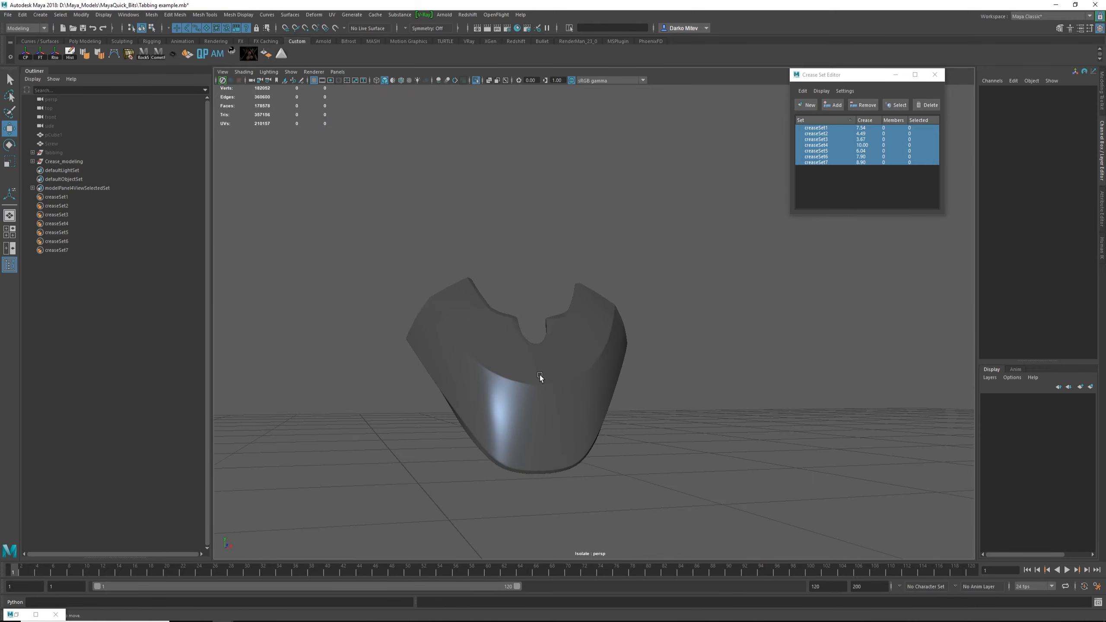
- Select the smoothed, beveled plate and examine its wireframe and shading from several angles
left_click_drag(539, 375, 577, 335, "alt")
left_click(535, 404)
left_click(577, 335)
left_click_drag(615, 410, 625, 318, "alt")
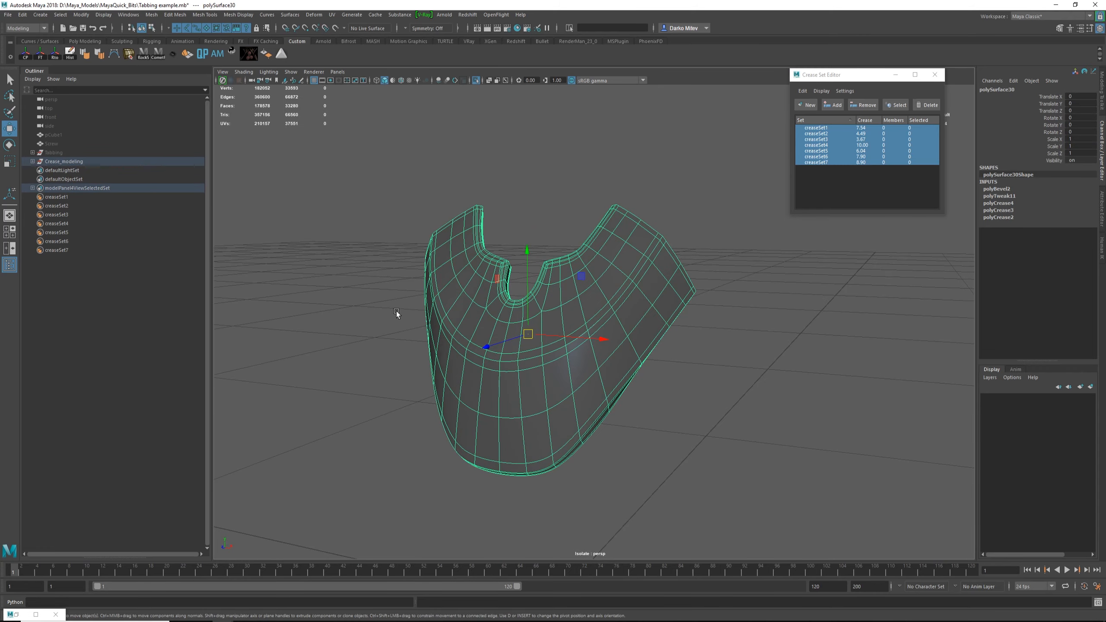
left_click_drag(623, 361, 582, 320, "alt")
left_click_drag(557, 268, 577, 395, "alt")
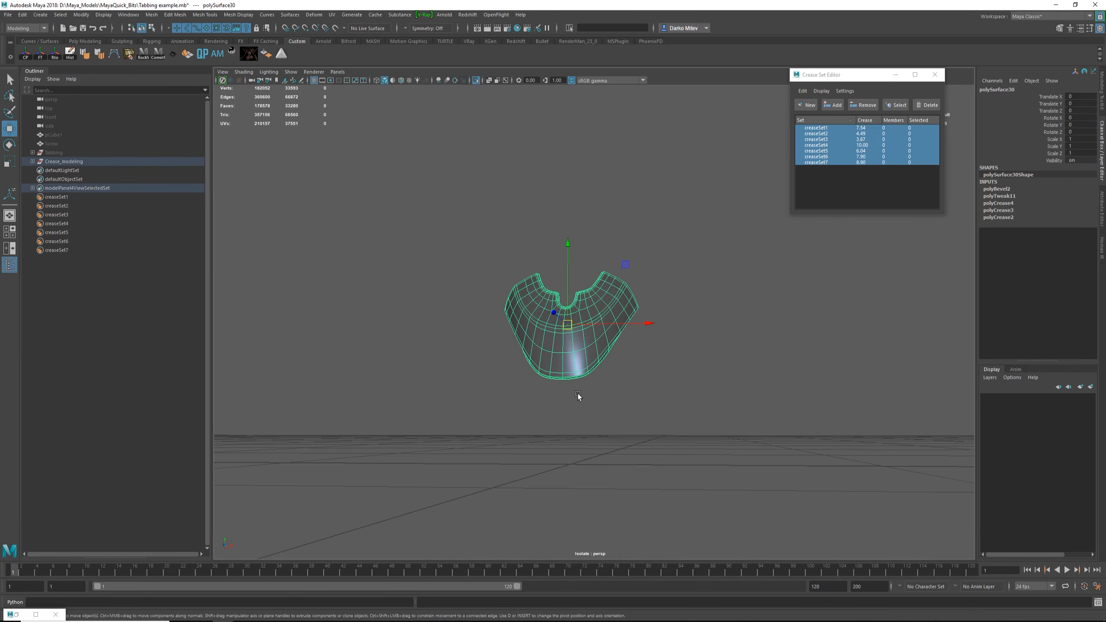